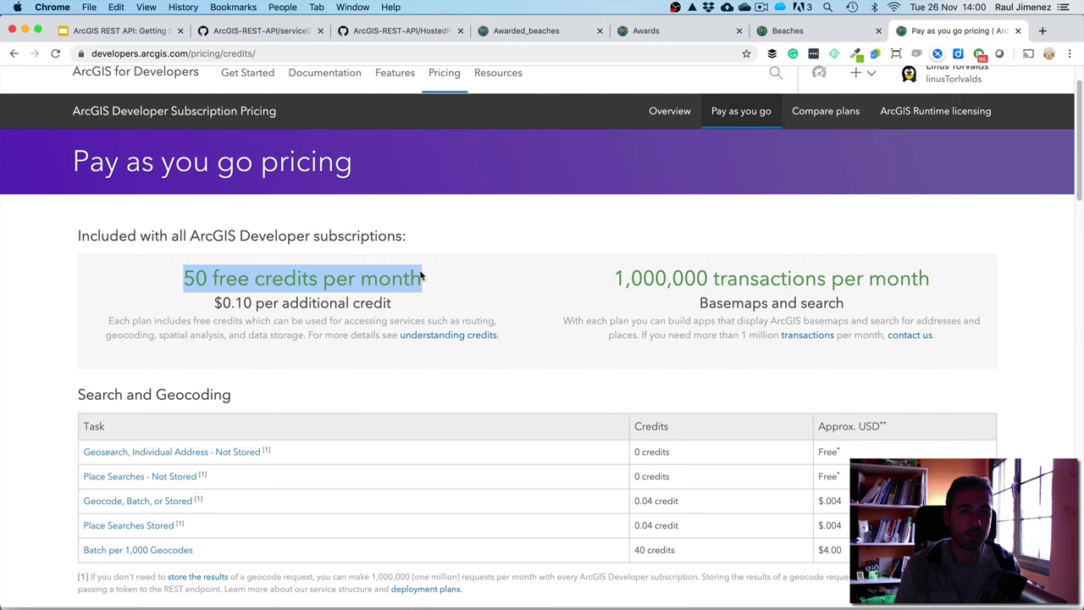
Highlight the monthly free credits and the additional credit price on the Pay as you go pricing page
left_click(163, 279)
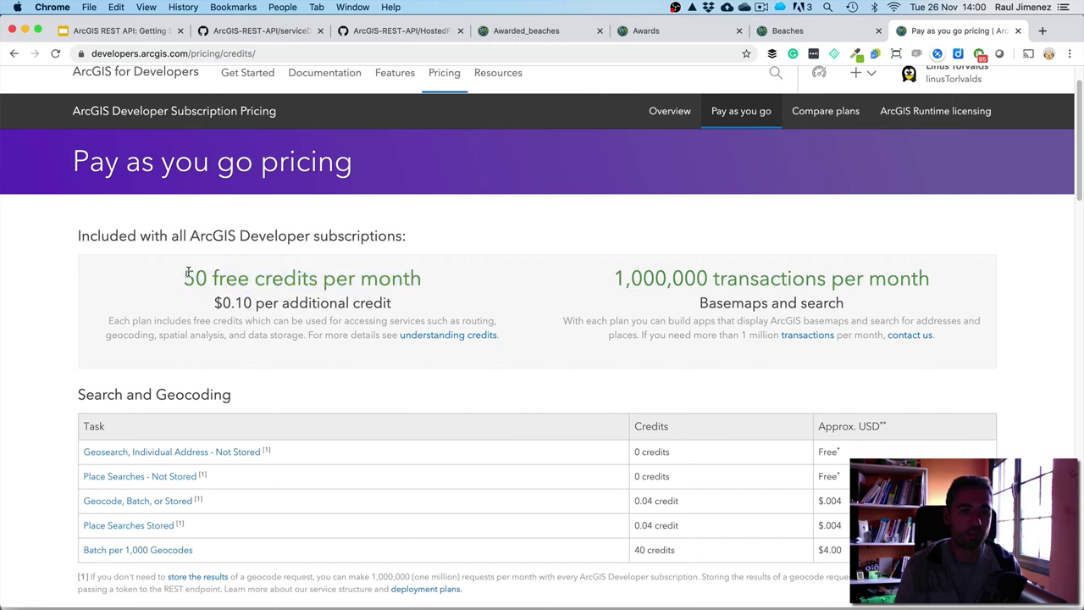
left_click_drag(188, 272, 266, 305)
left_click(265, 301)
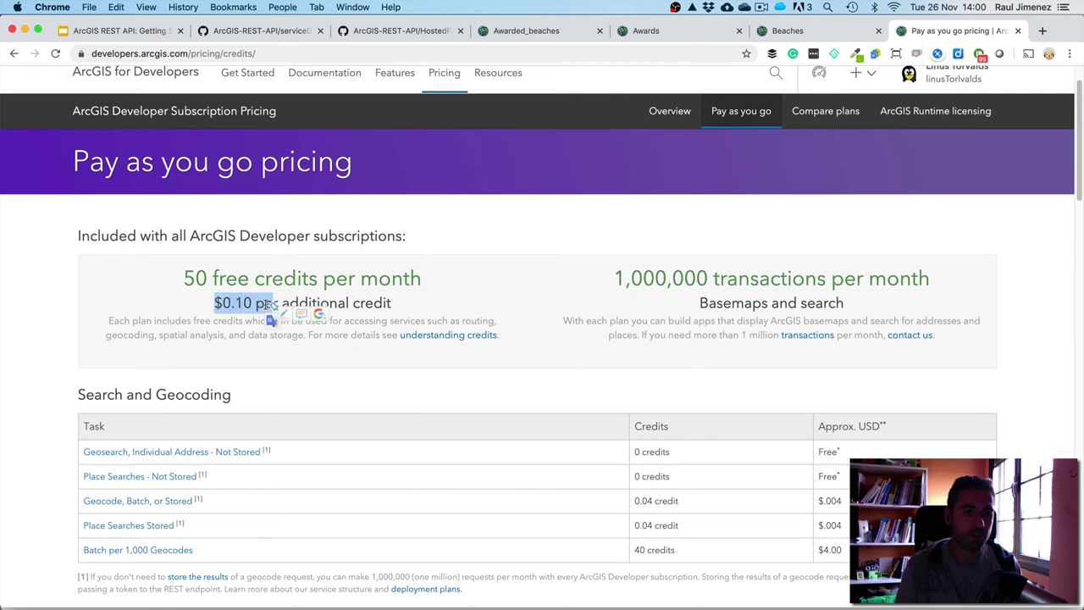
left_click(266, 305)
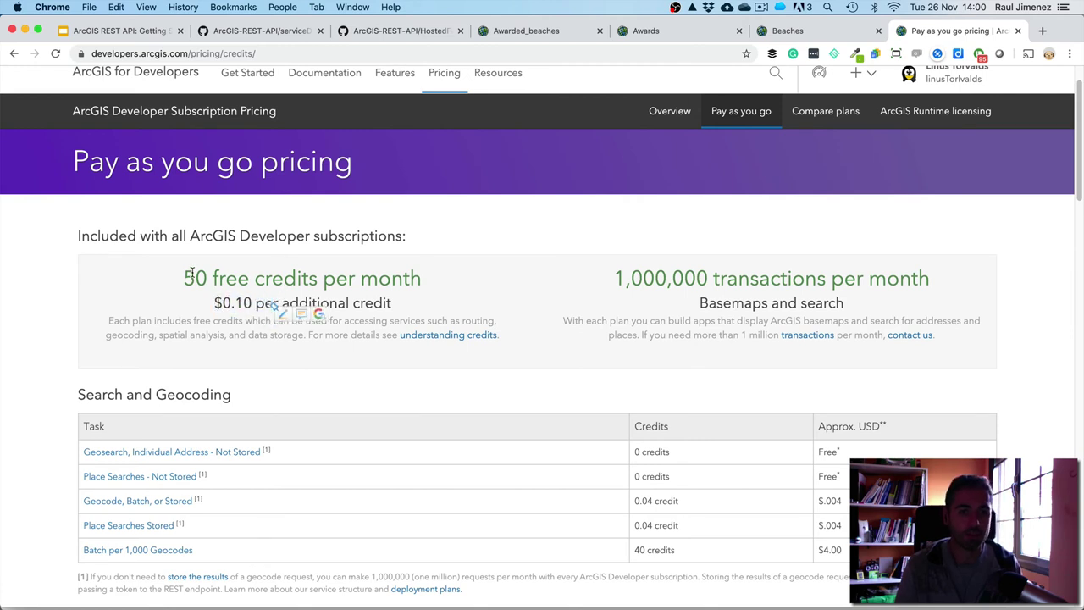
left_click_drag(191, 273, 440, 283)
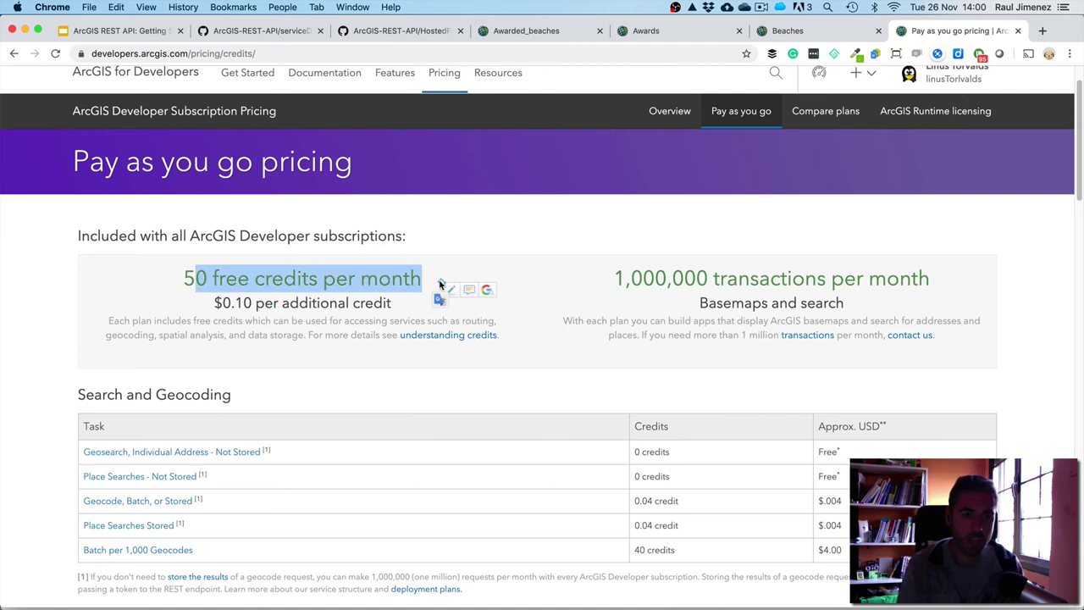
left_click(317, 395)
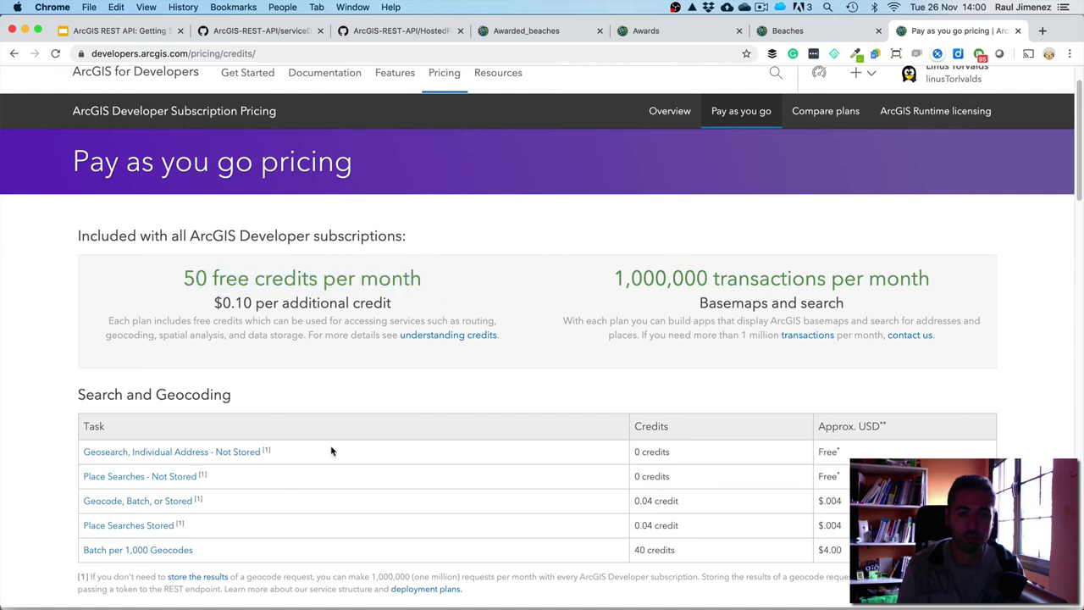
Examine the task costs in the Search and Geocoding pricing table
scroll(330, 421, "down", 1)
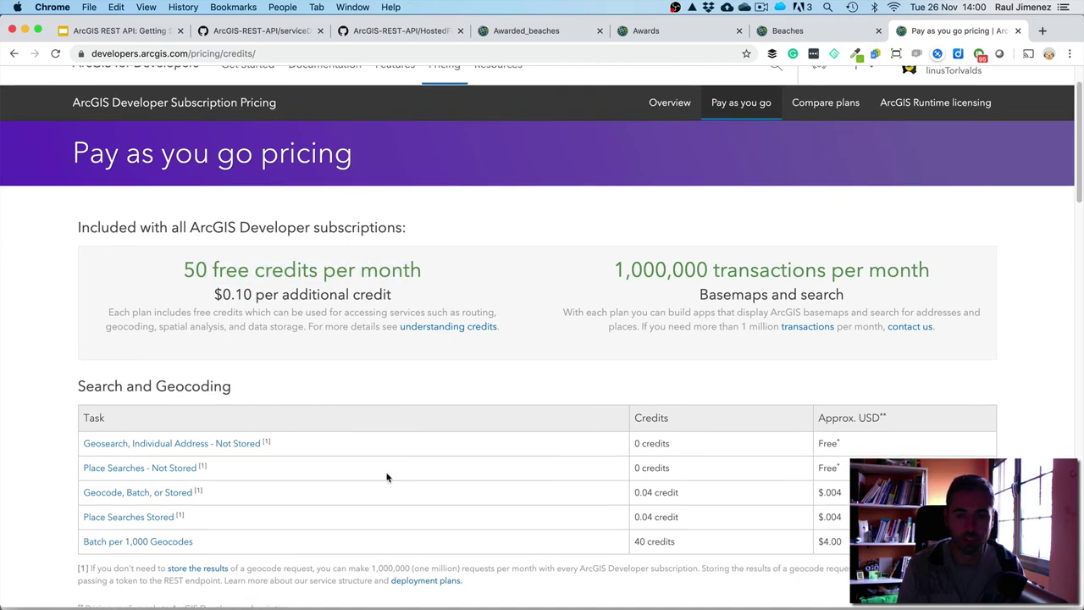
scroll(387, 475, "down", 1)
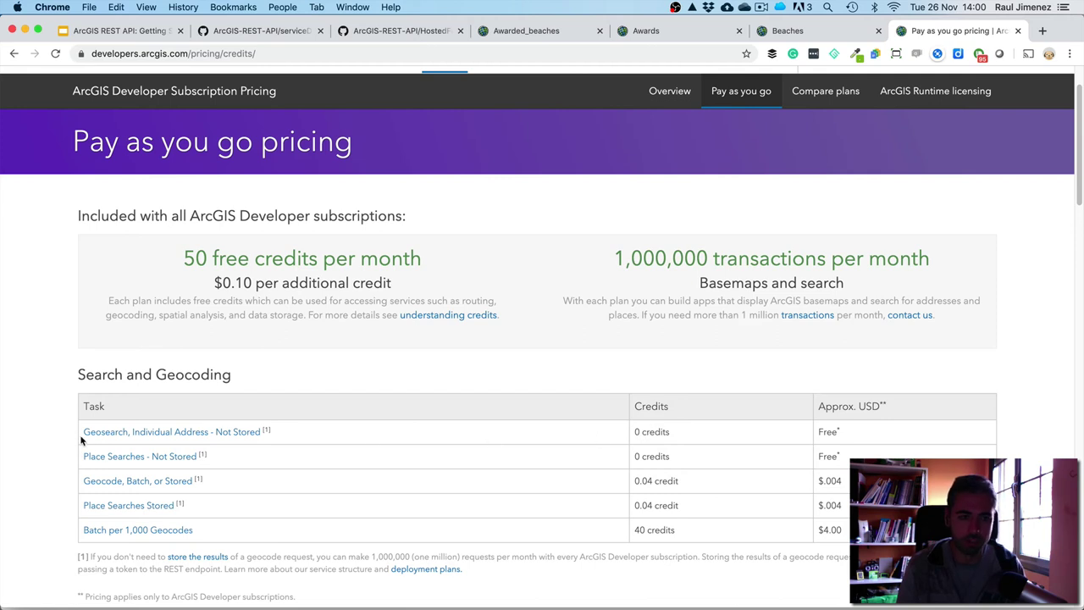
left_click_drag(74, 213, 134, 375)
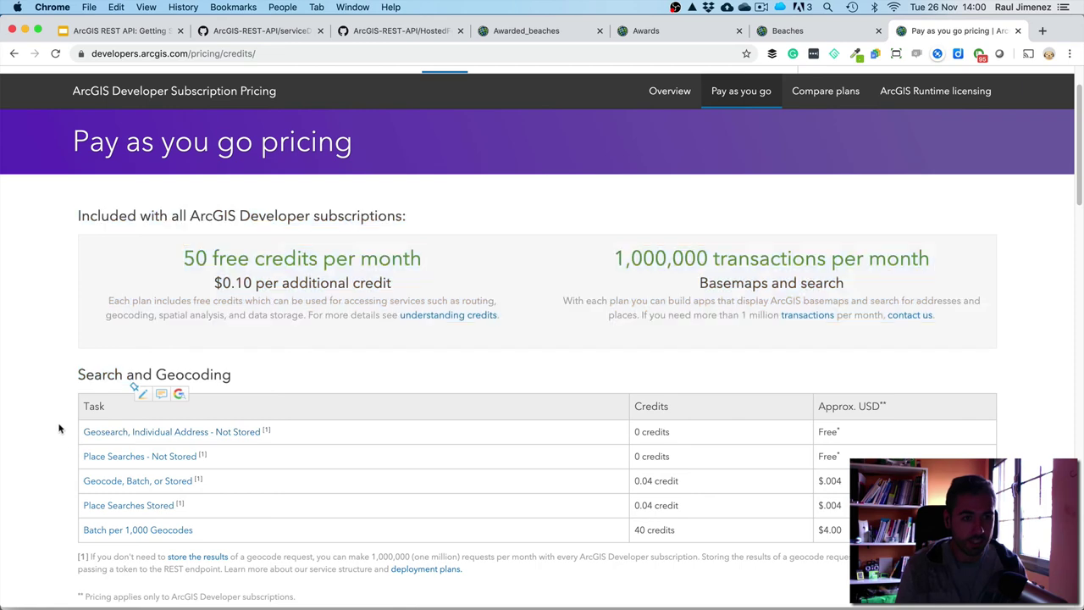
left_click_drag(60, 428, 327, 520)
left_click(211, 528)
Examine the credits per route and approximate USD cost of Routing in the Routing and Directions table
scroll(200, 536, "down", 1)
scroll(200, 536, "down", 4)
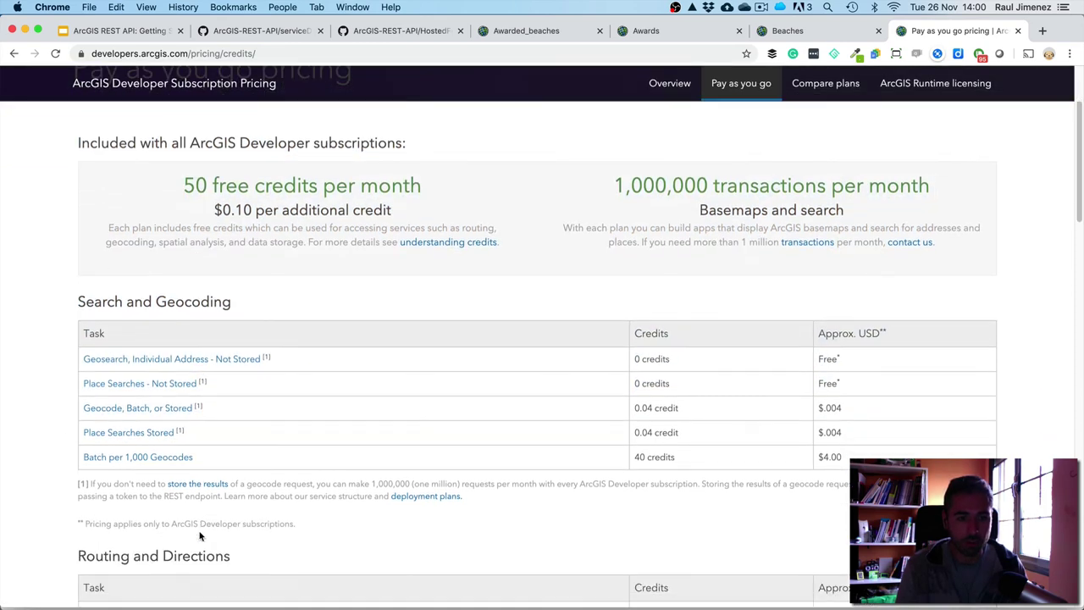
scroll(160, 449, "down", 3)
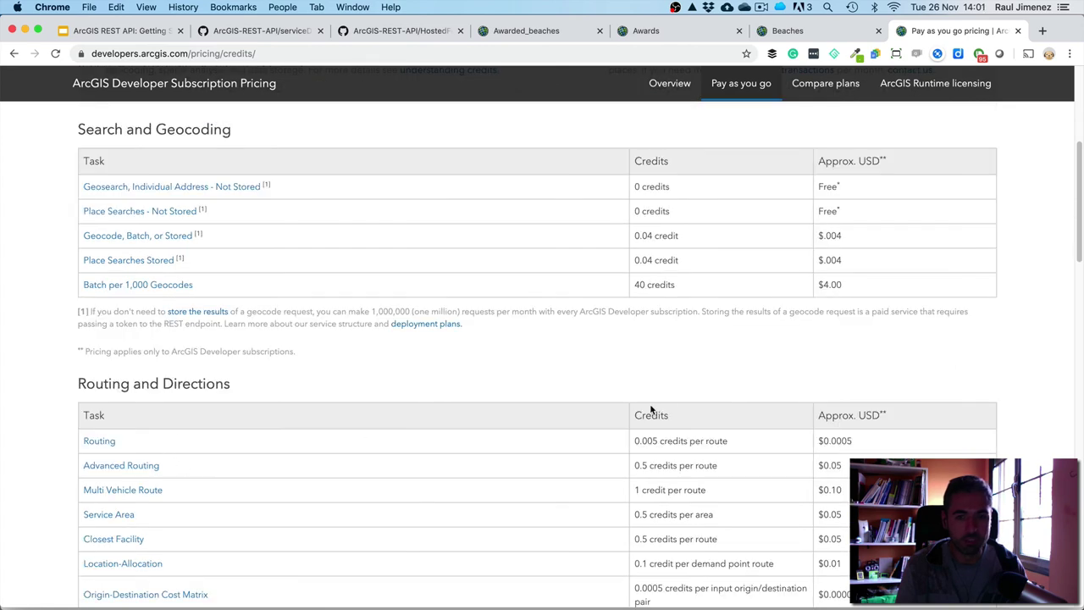
left_click_drag(657, 441, 634, 441)
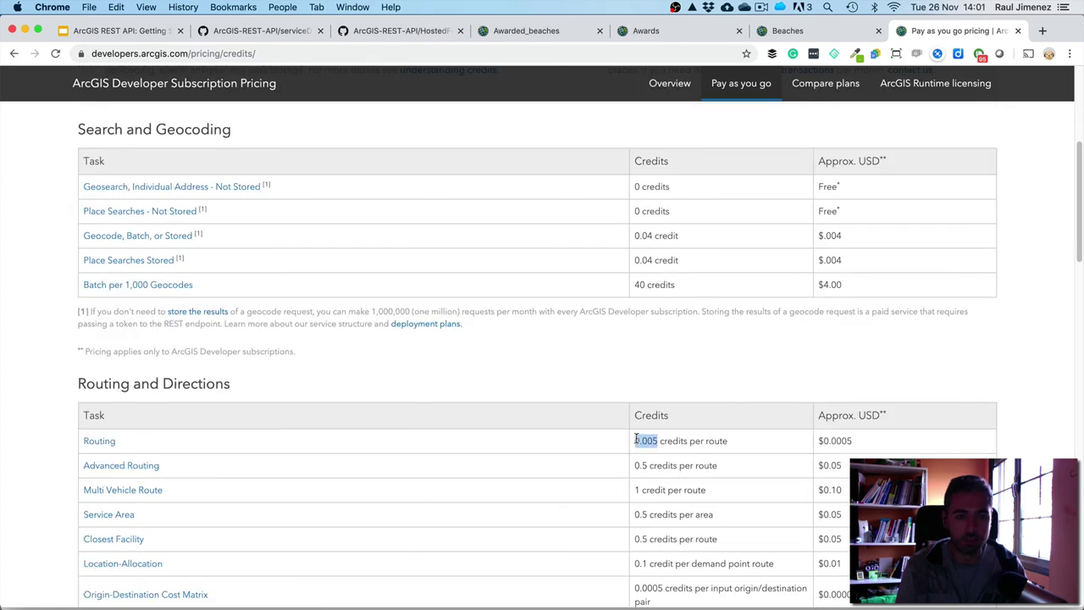
left_click(377, 440)
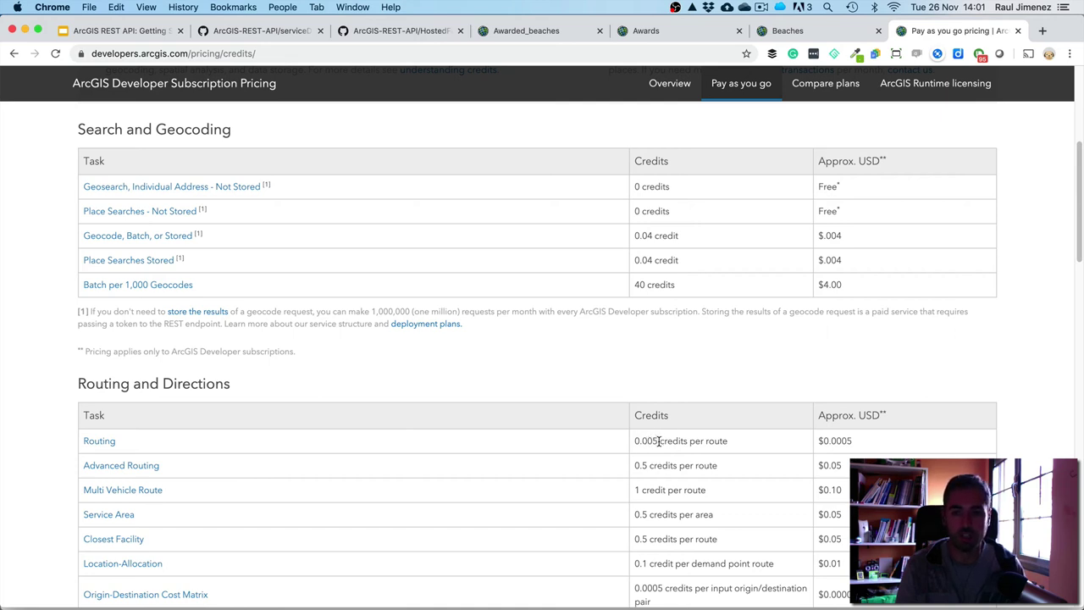
mouse_move(901, 449)
left_mouse_down()
mouse_move(807, 446)
mouse_move(815, 426)
left_mouse_up()
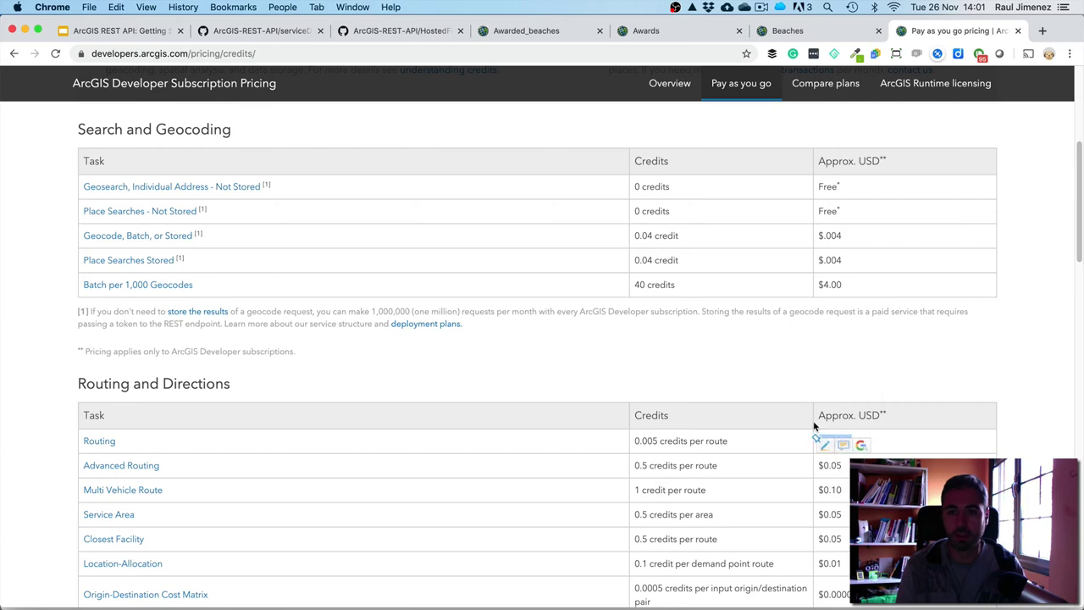
Open the developer account summary and check the monthly credits remaining and the credit refresh date
scroll(655, 410, "up", 2)
scroll(680, 405, "up", 4)
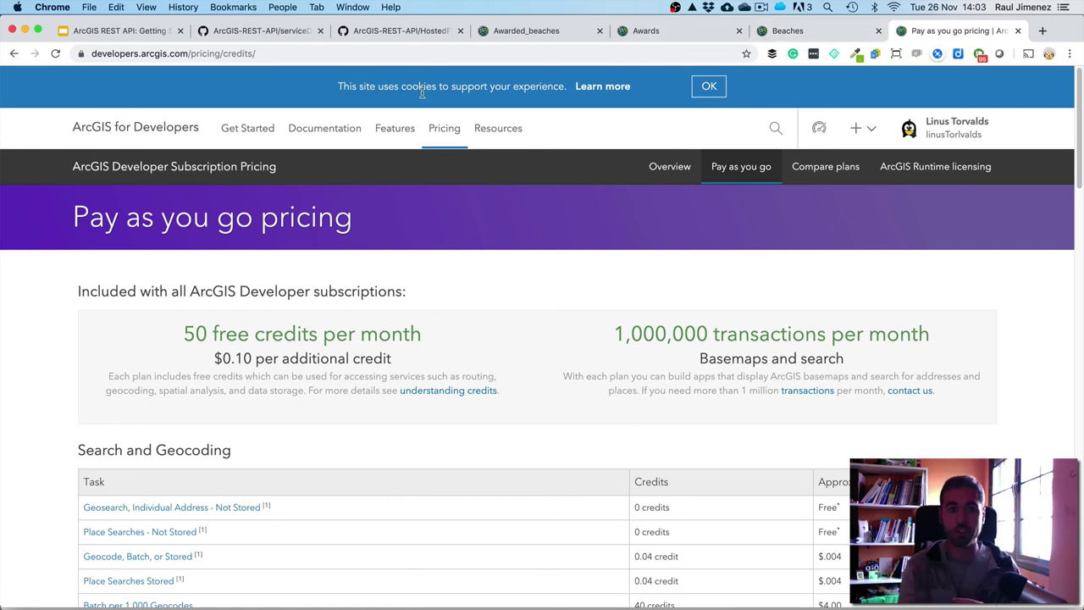
left_click(1006, 134)
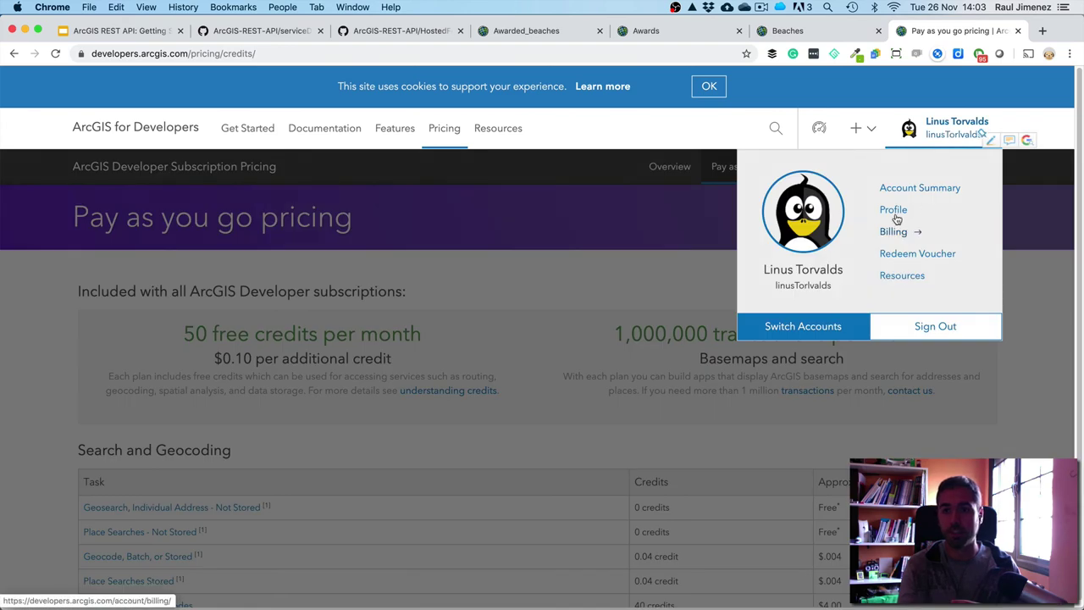
left_click(896, 187)
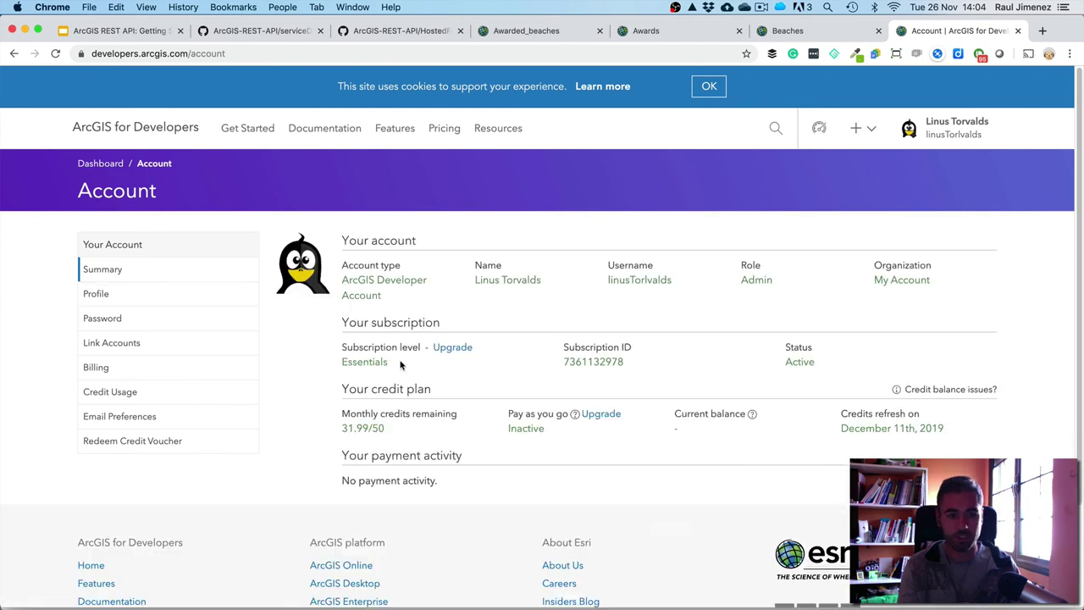
left_click_drag(342, 428, 362, 428)
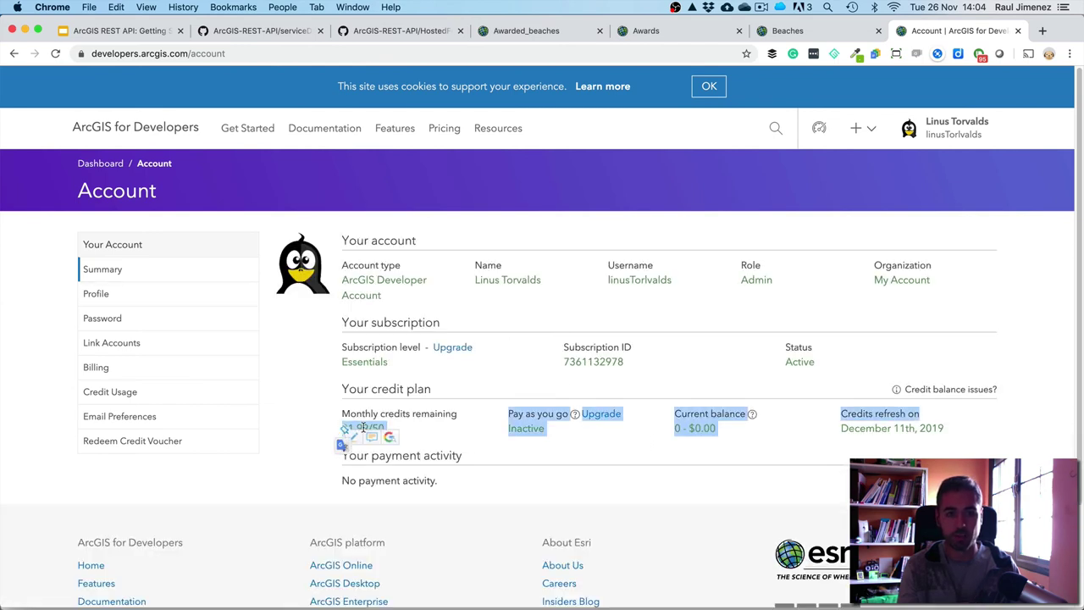
left_click(377, 424)
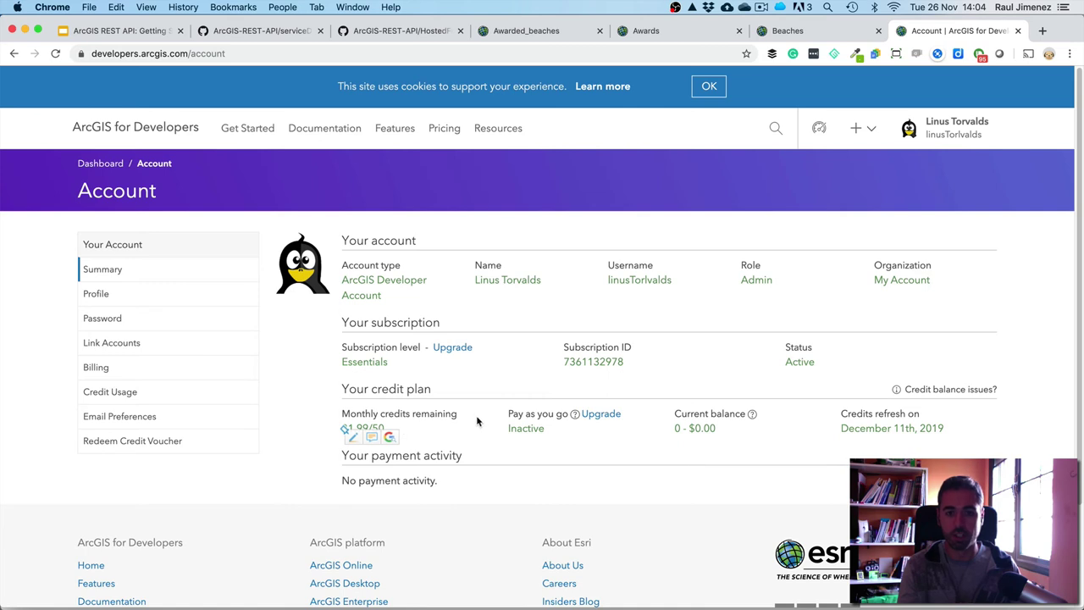
left_click_drag(893, 428, 911, 428)
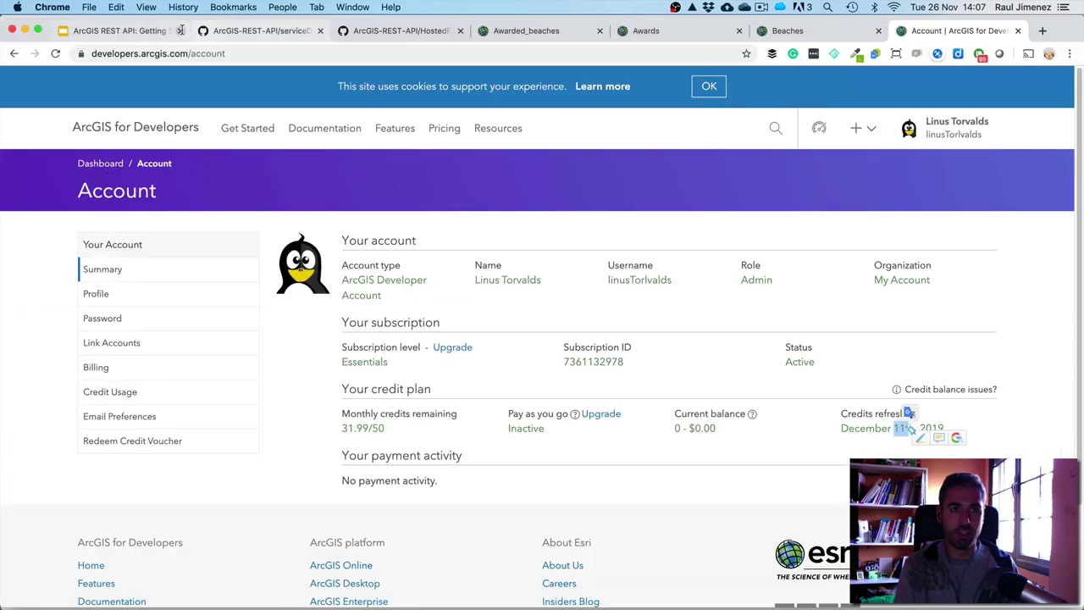
Return to the ArcGIS REST API: Getting Started presentation and show slide 13, Hosted Feature Service Demo
left_click(178, 31)
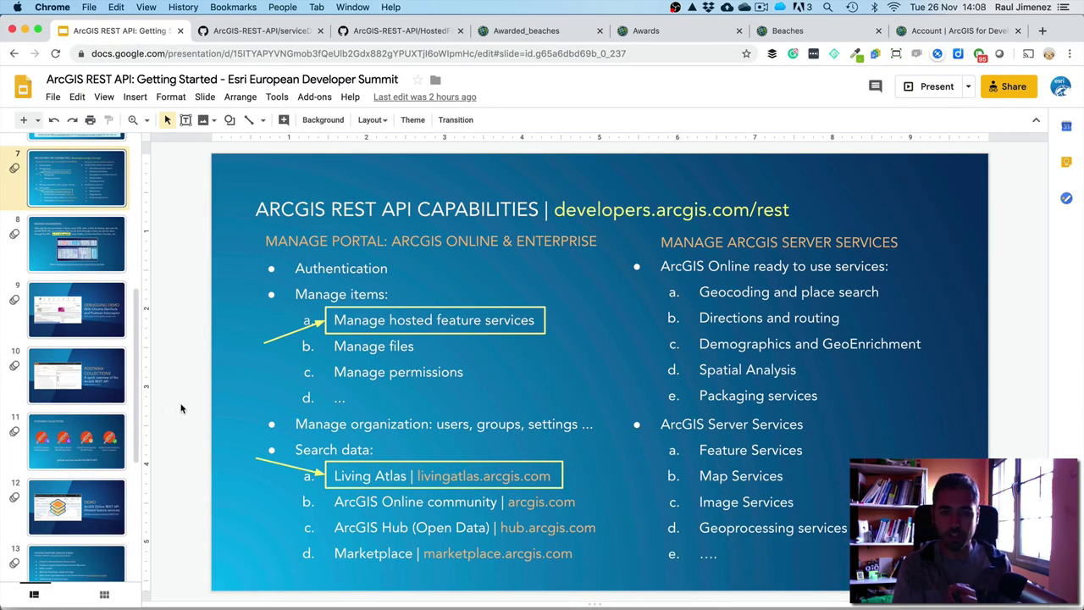
scroll(67, 509, "down", 1)
left_click(67, 542)
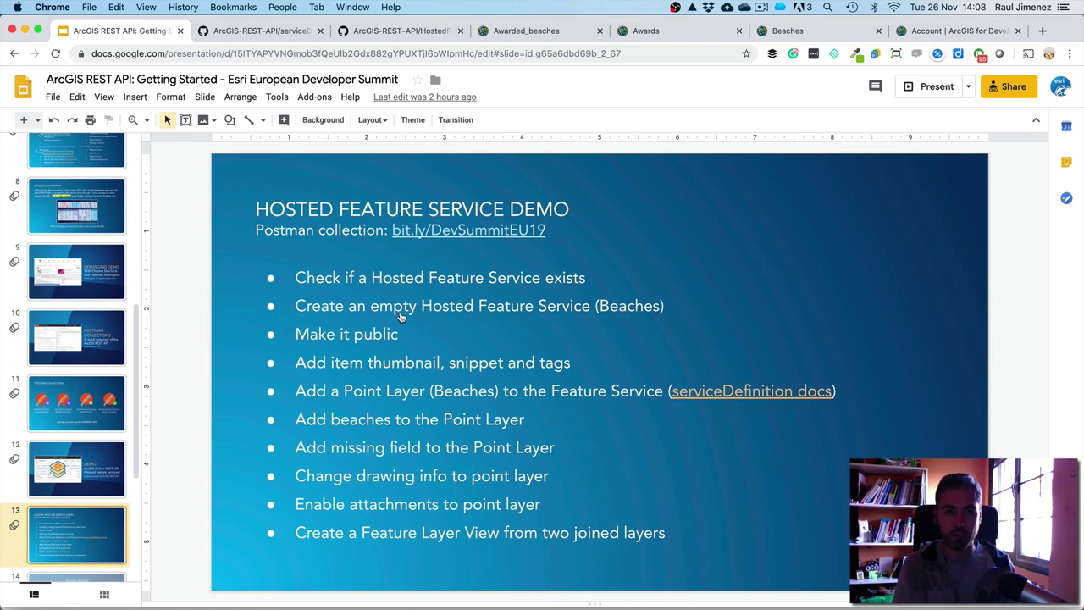
Switch to Postman, collapse the Getting Started collection and expand Hosted Feature Service - ArcGIS to browse its requests
key("super+Tab")
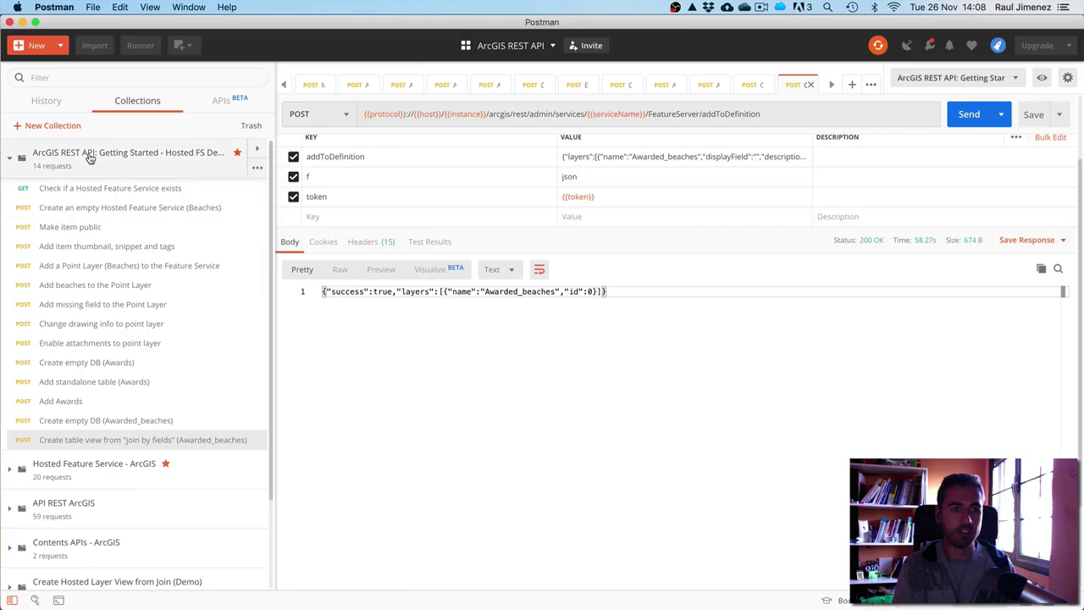
left_click(13, 158)
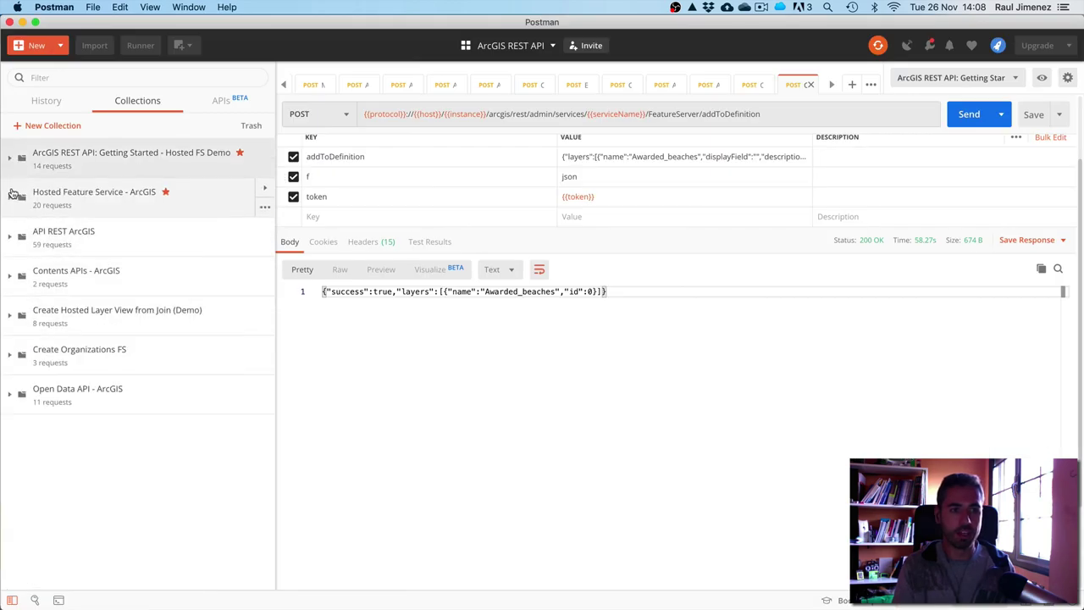
left_click(11, 195)
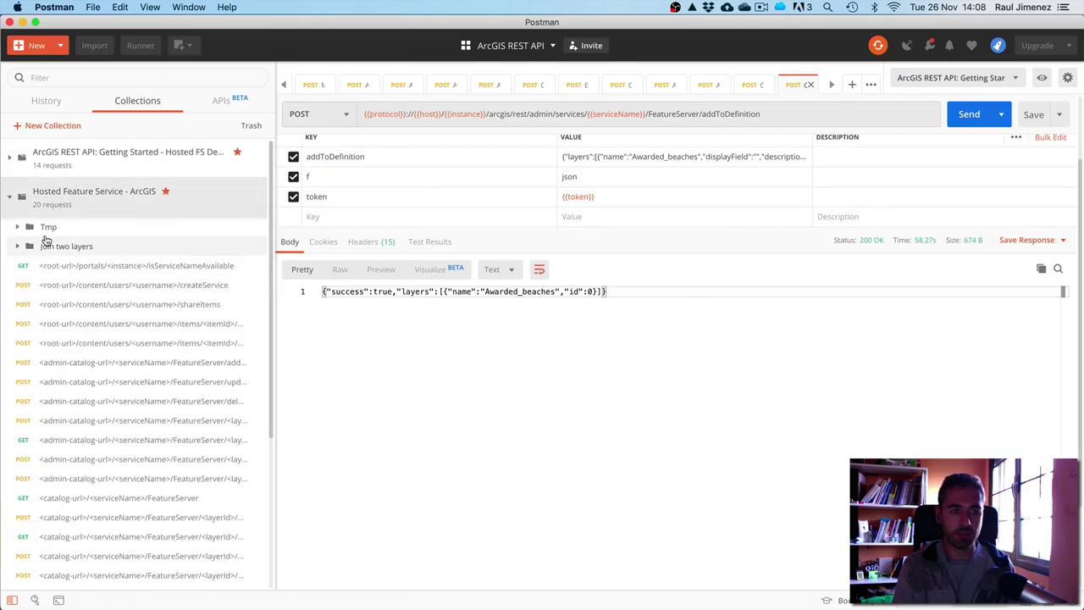
scroll(80, 262, "down", 1)
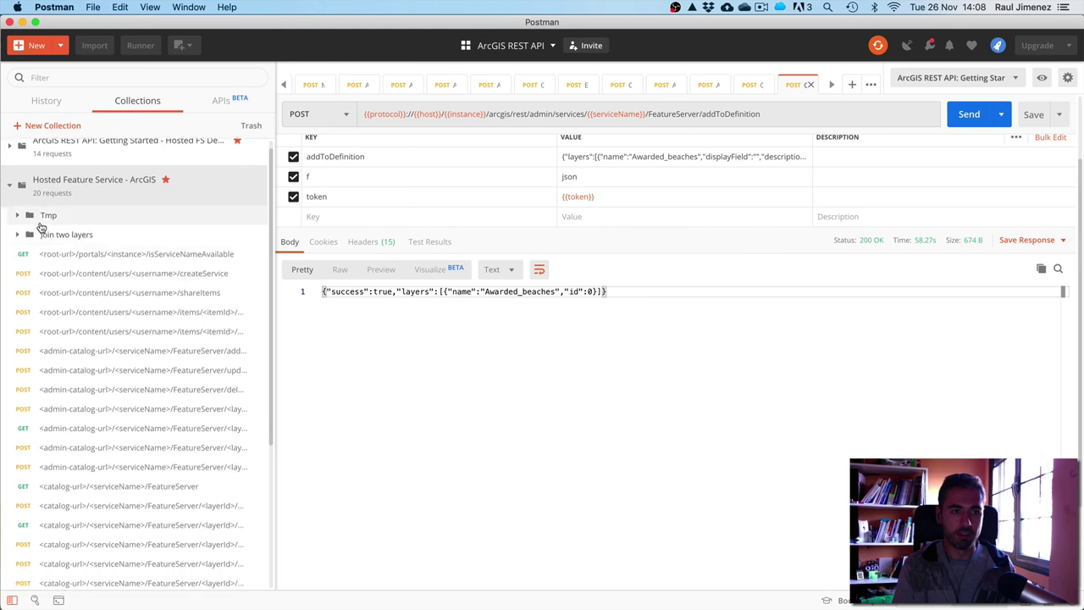
scroll(122, 296, "down", 1)
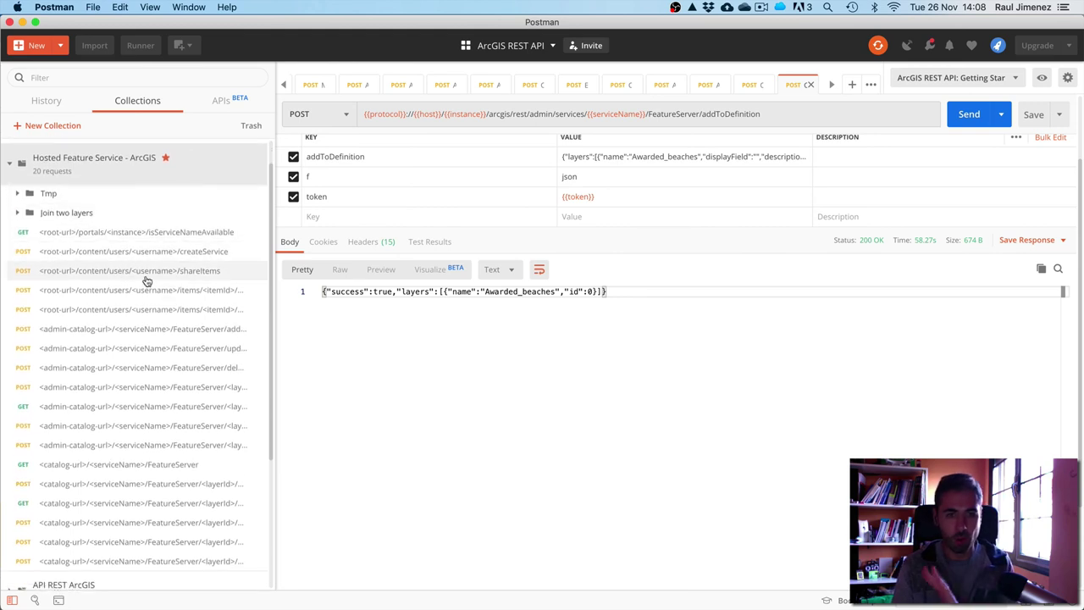
scroll(160, 310, "down", 1)
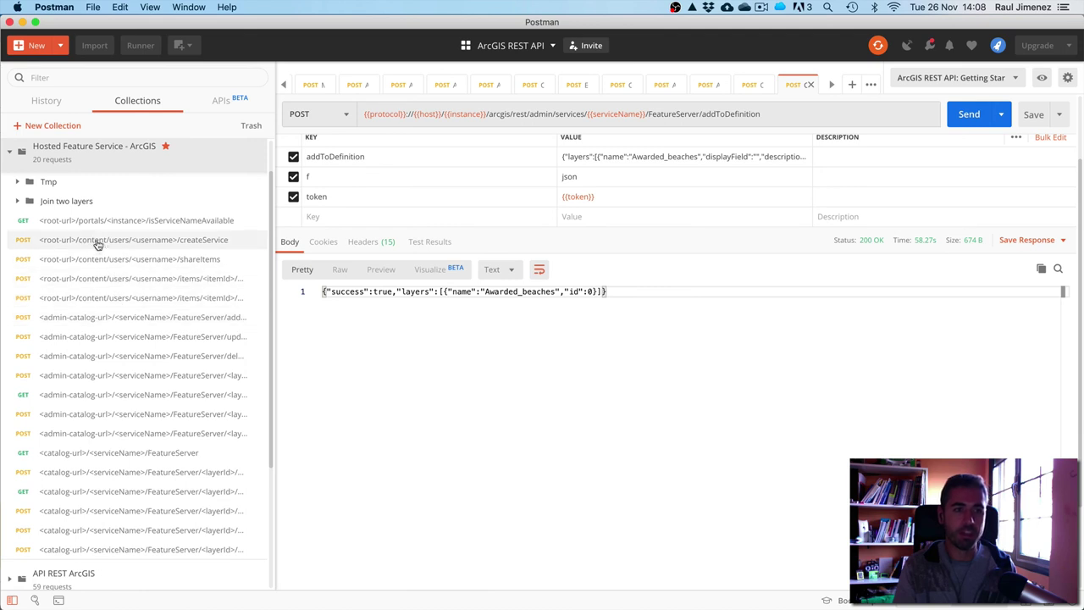
Review the requests in the ArcGIS REST API: Getting Started collection and collapse it again
scroll(85, 194, "up", 3)
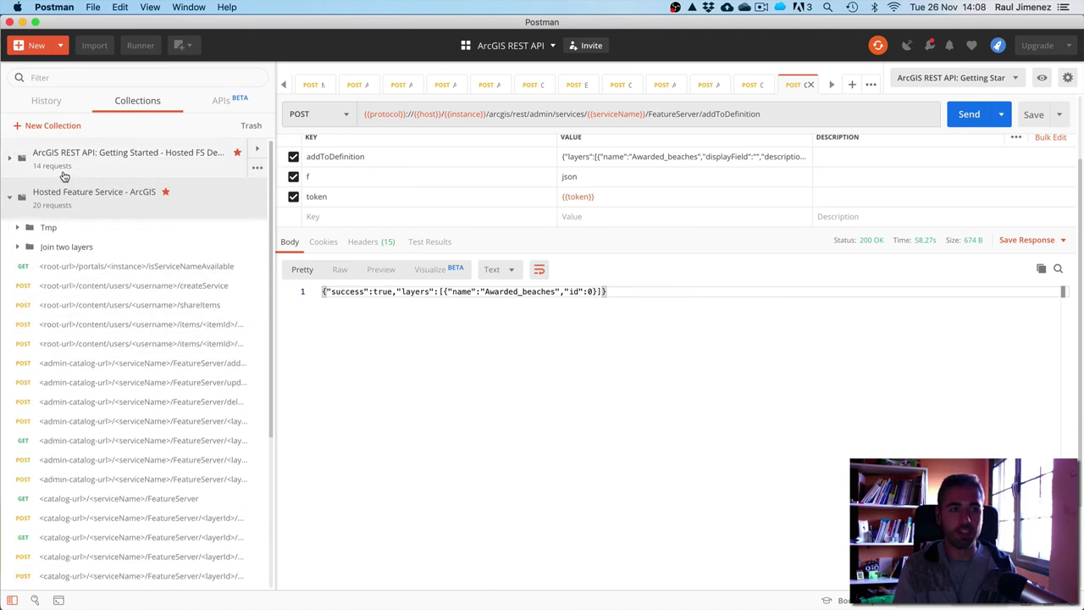
left_click(15, 165)
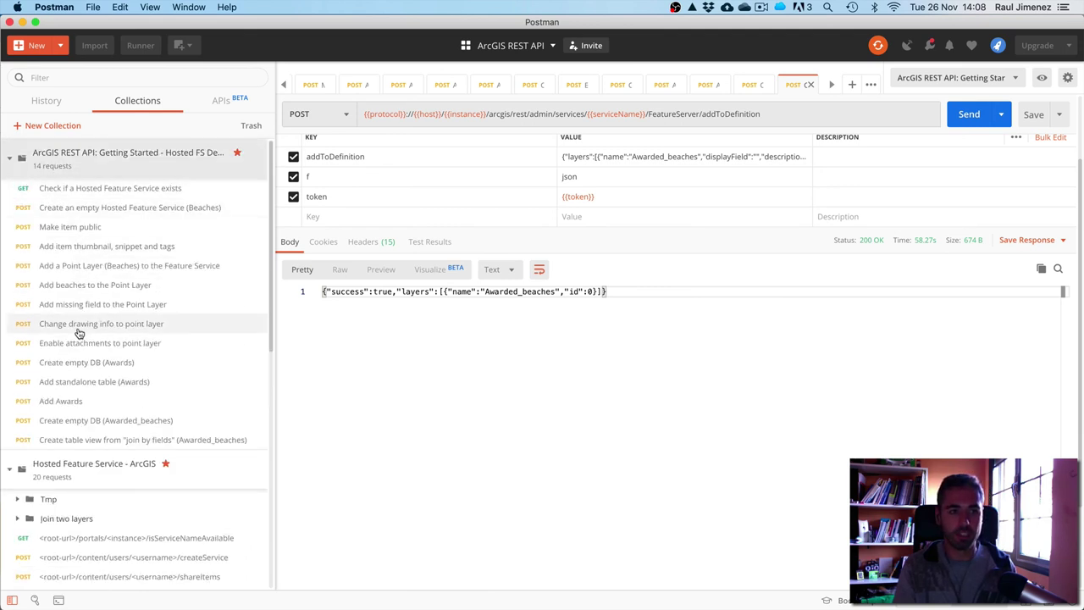
left_click(12, 161)
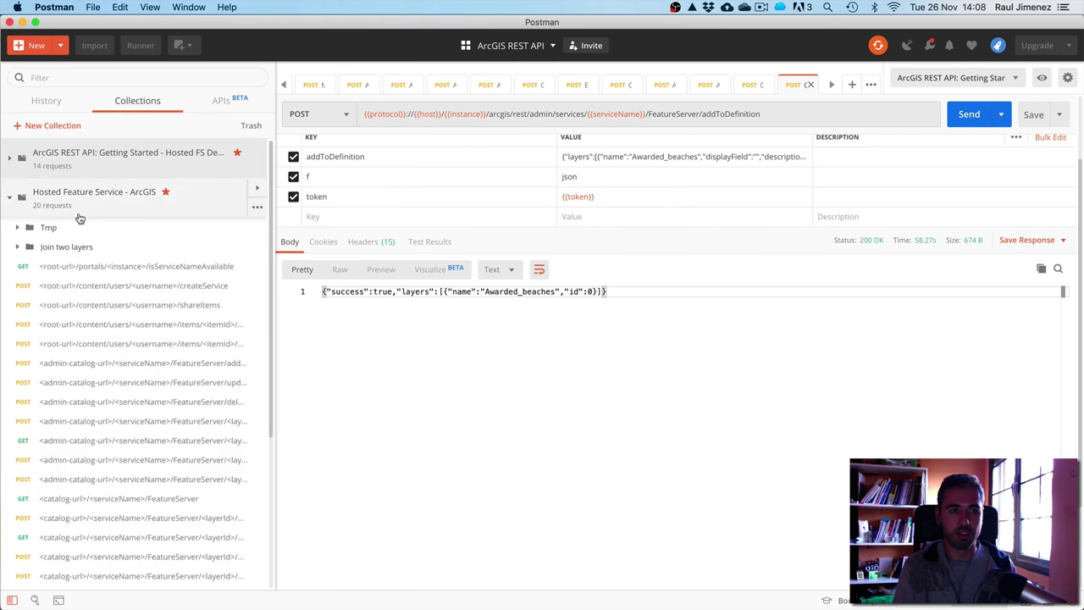
Widen the collections sidebar, open the <admin-catalog-url>/<serviceName>/FeatureServer/addToDefinition request and expand its description
left_click_drag(275, 355, 321, 357)
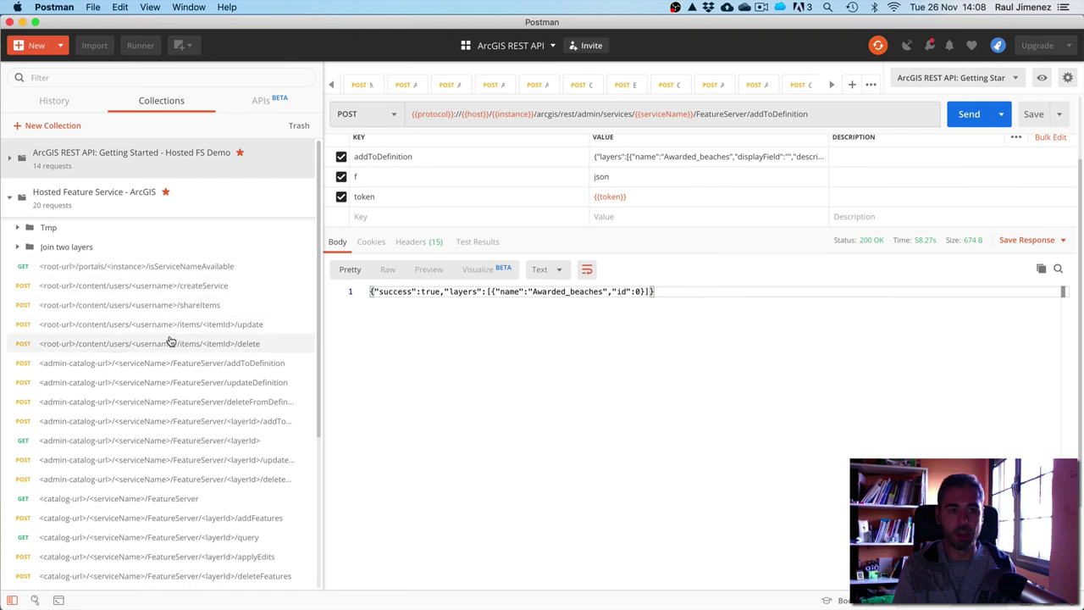
left_click(162, 365)
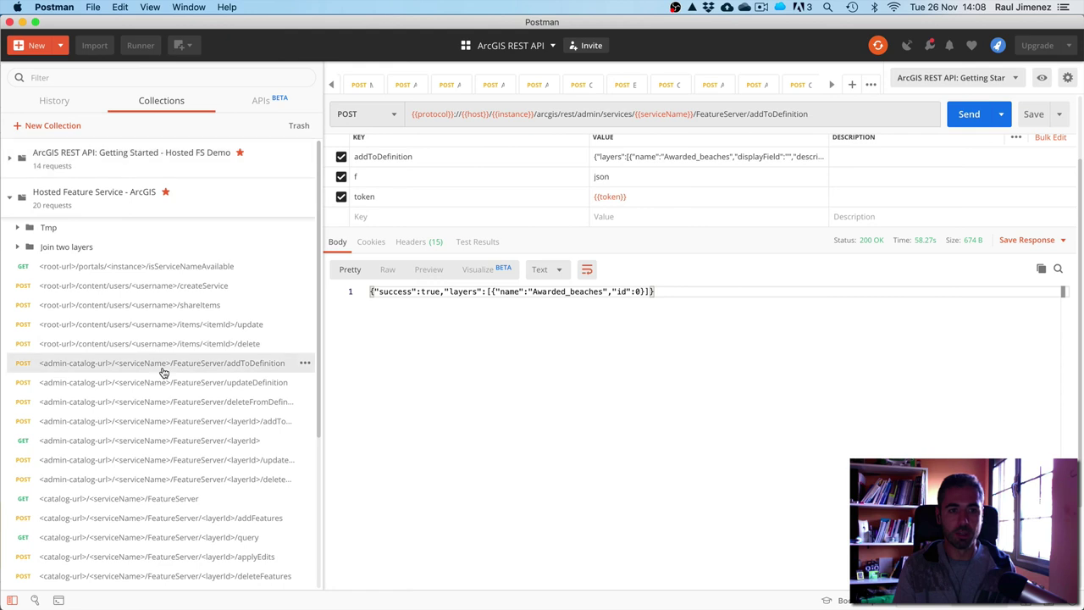
left_click(336, 108)
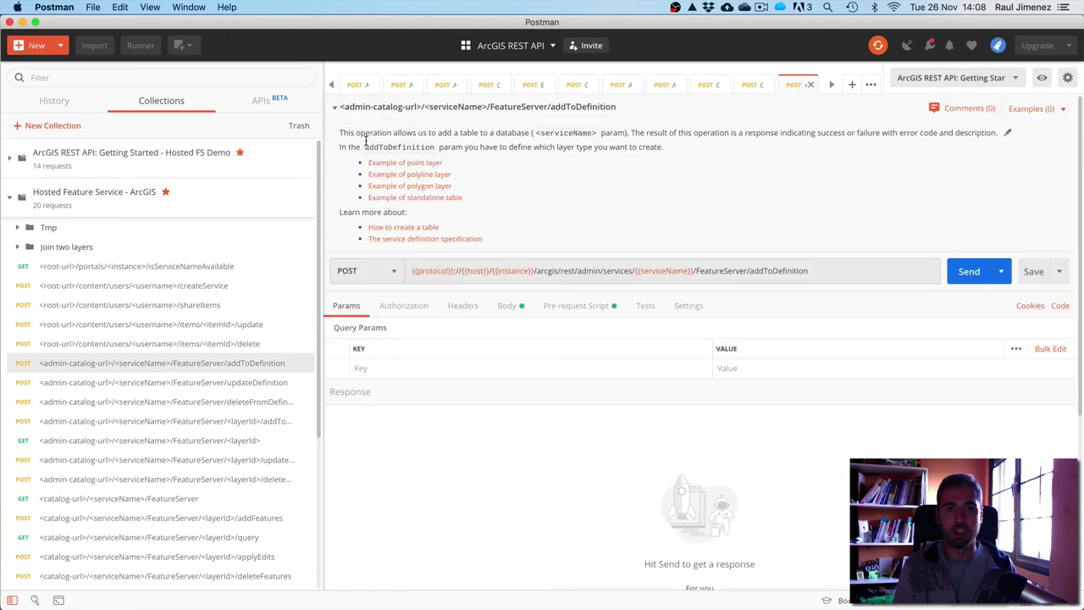
left_click_drag(366, 139, 465, 133)
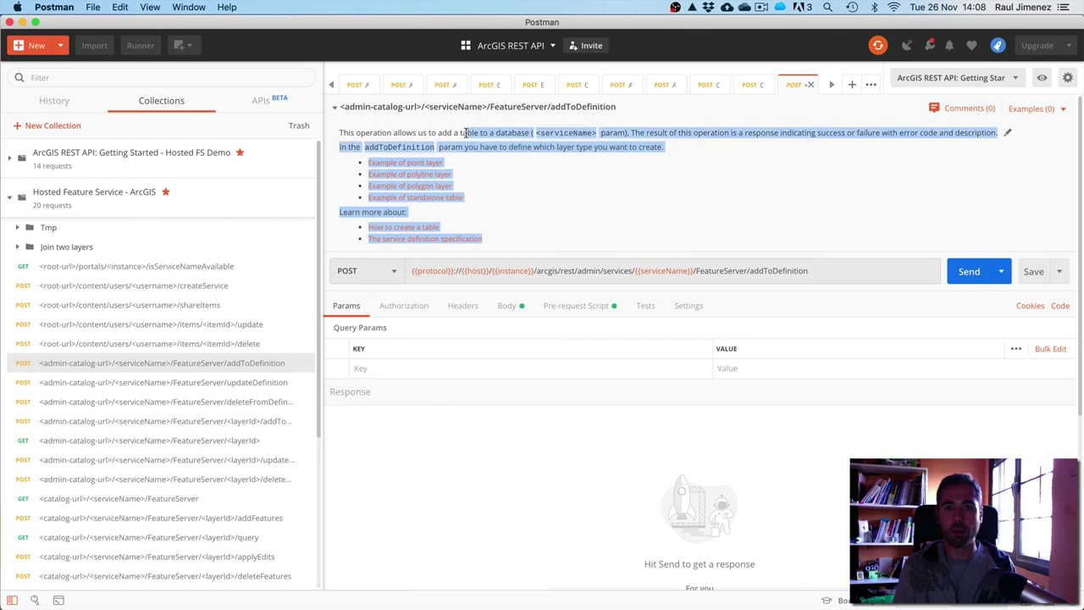
left_click(408, 138)
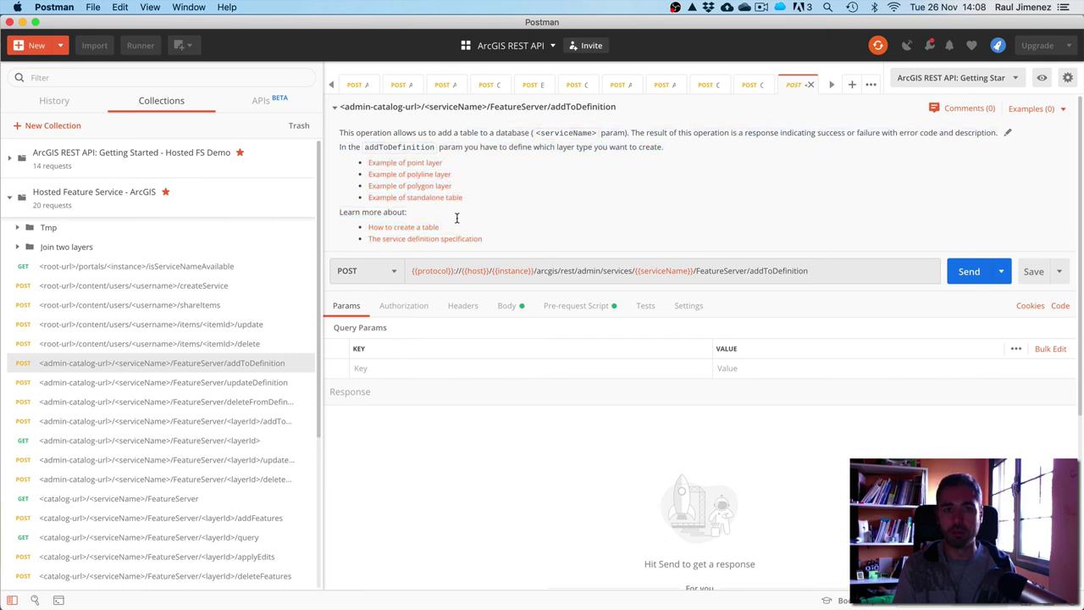
Show the updateDefinition and deleteFromDefinition requests of the feature service, review the remaining requests and collapse the Hosted Feature Service - ArcGIS collection
left_click(177, 386)
left_click(183, 404)
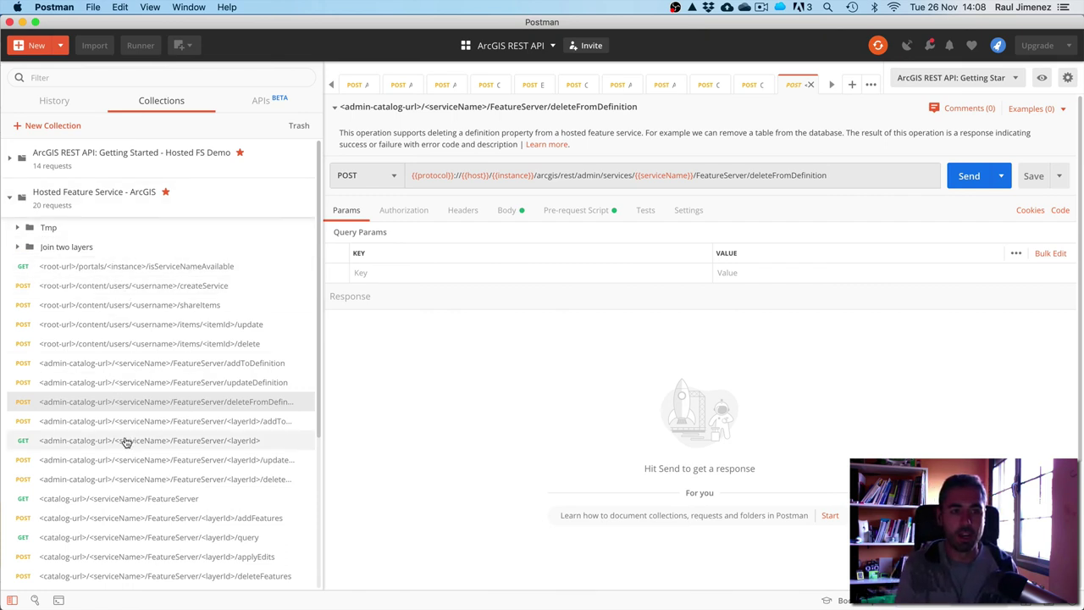
scroll(127, 440, "down", 3)
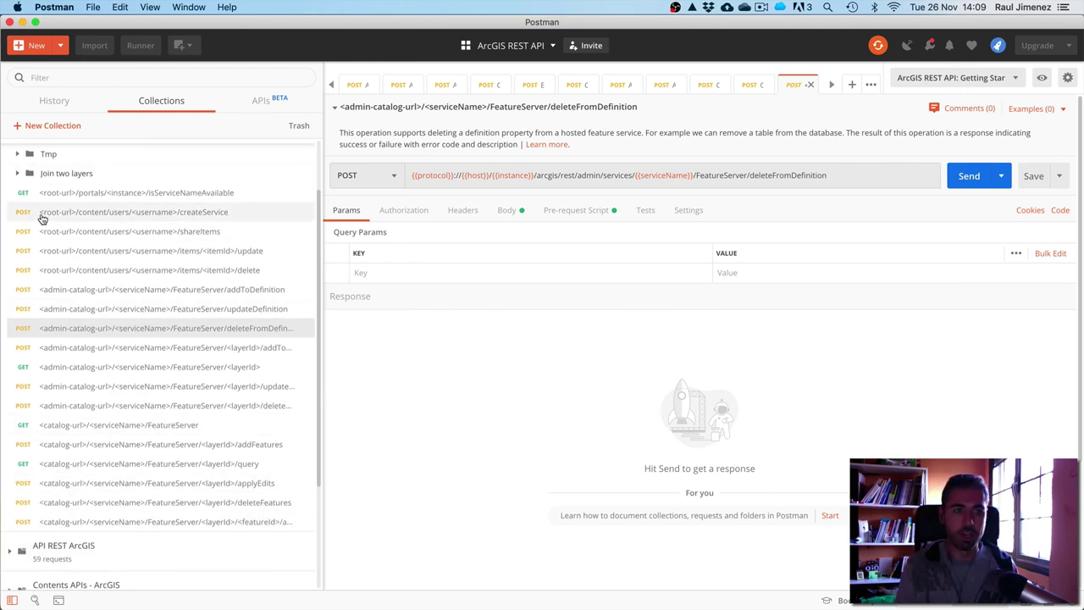
scroll(29, 216, "up", 3)
left_click(9, 198)
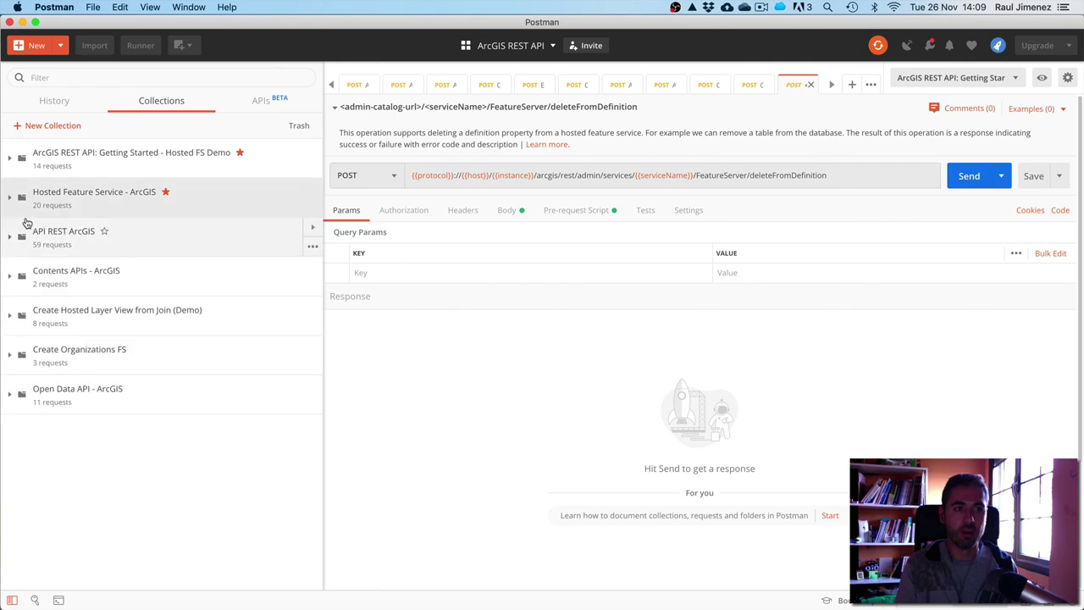
Expand the API REST ArcGIS collection and browse its Geocoding and place search, Directions and routing, and Create accounts folders
left_click(11, 239)
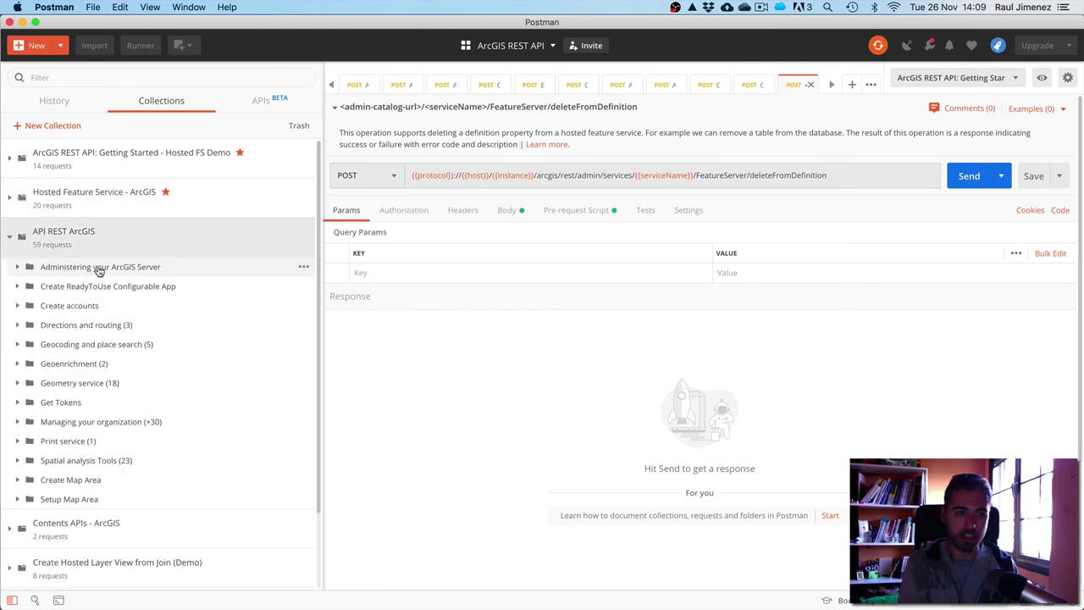
left_click(89, 346)
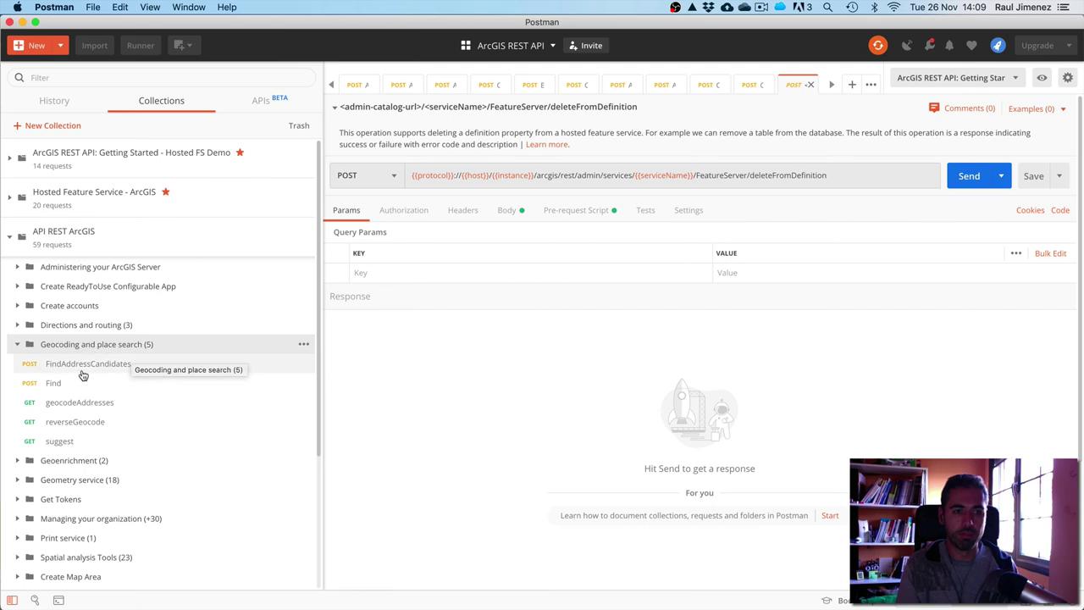
left_click(68, 331)
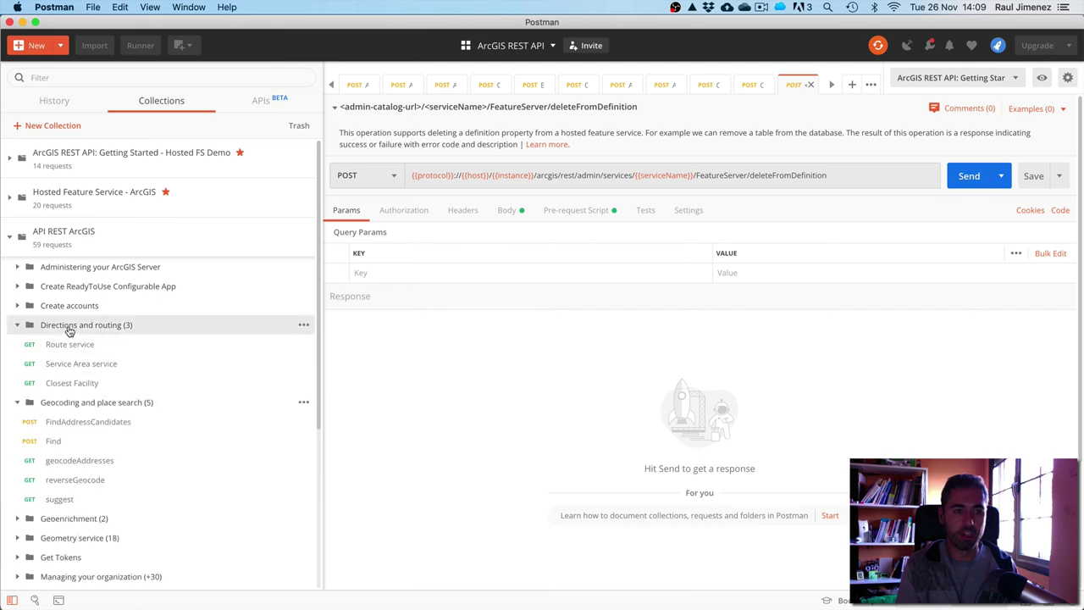
left_click(75, 307)
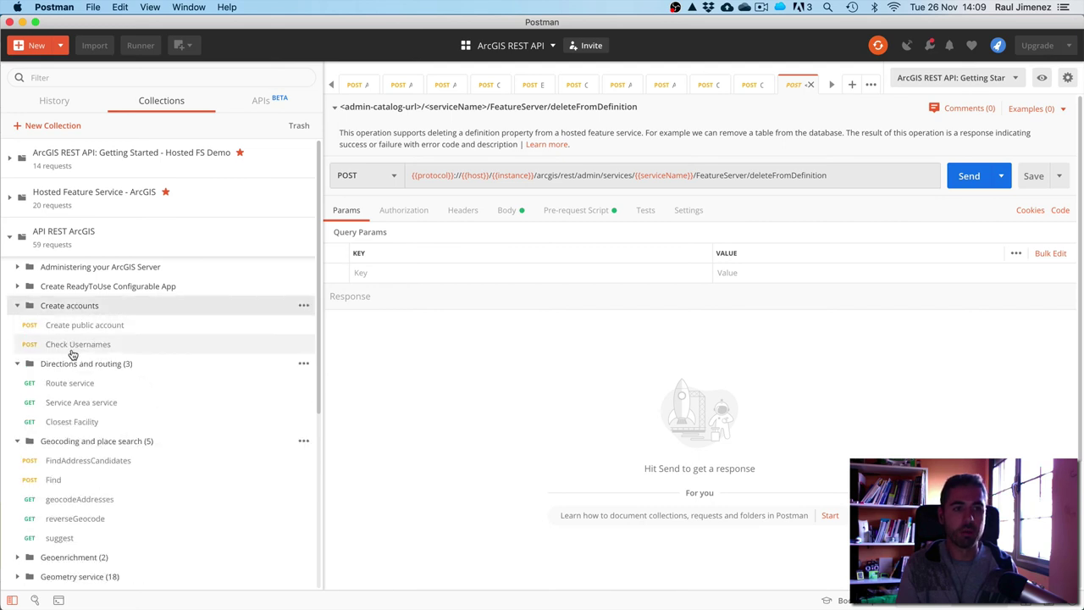
left_click(76, 305)
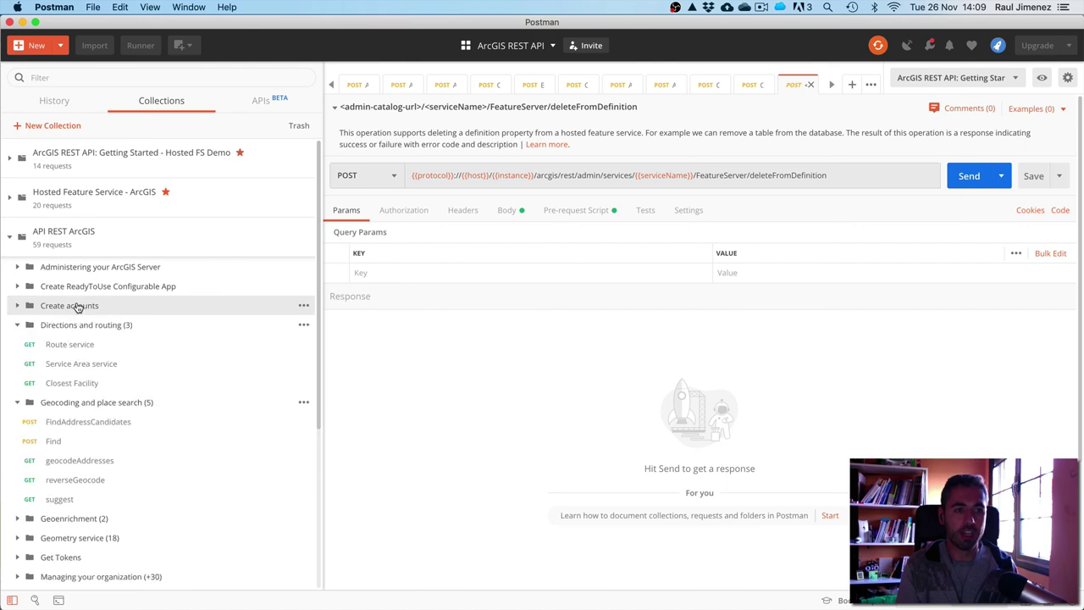
left_click(35, 324)
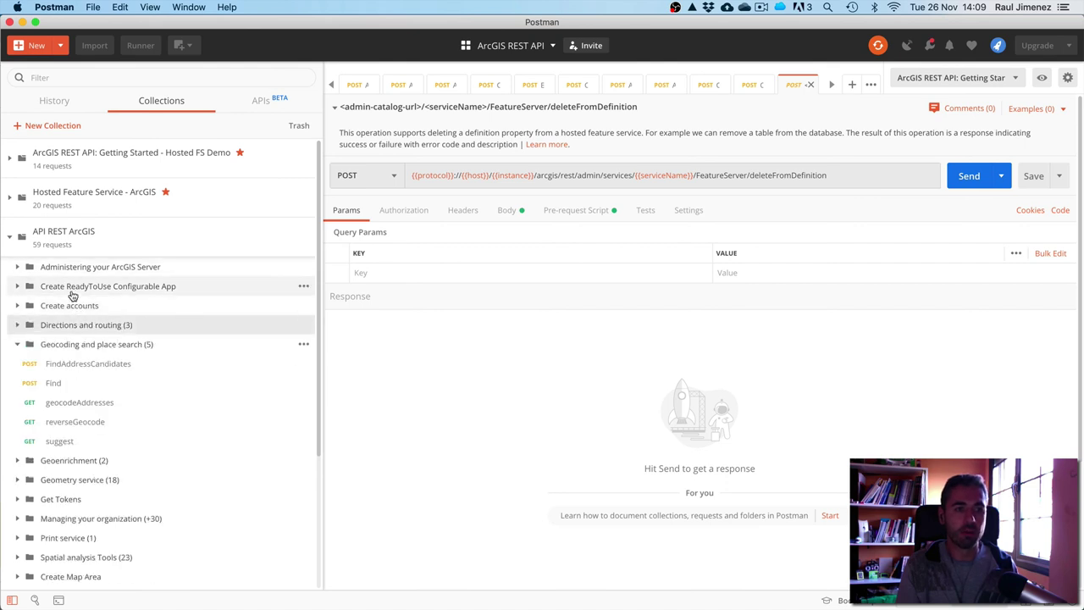
Look into the Create ReadyToUse Configurable App, Administering your ArcGIS Server and Geoenrichment folders, leaving all folders collapsed
left_click(72, 290)
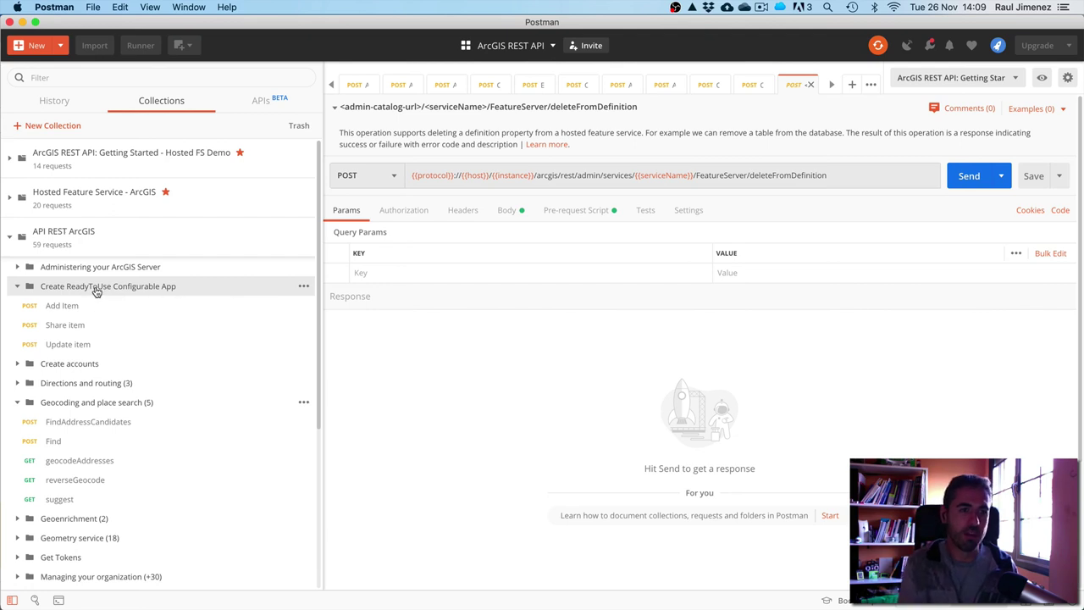
left_click(97, 289)
left_click(98, 267)
left_click(94, 269)
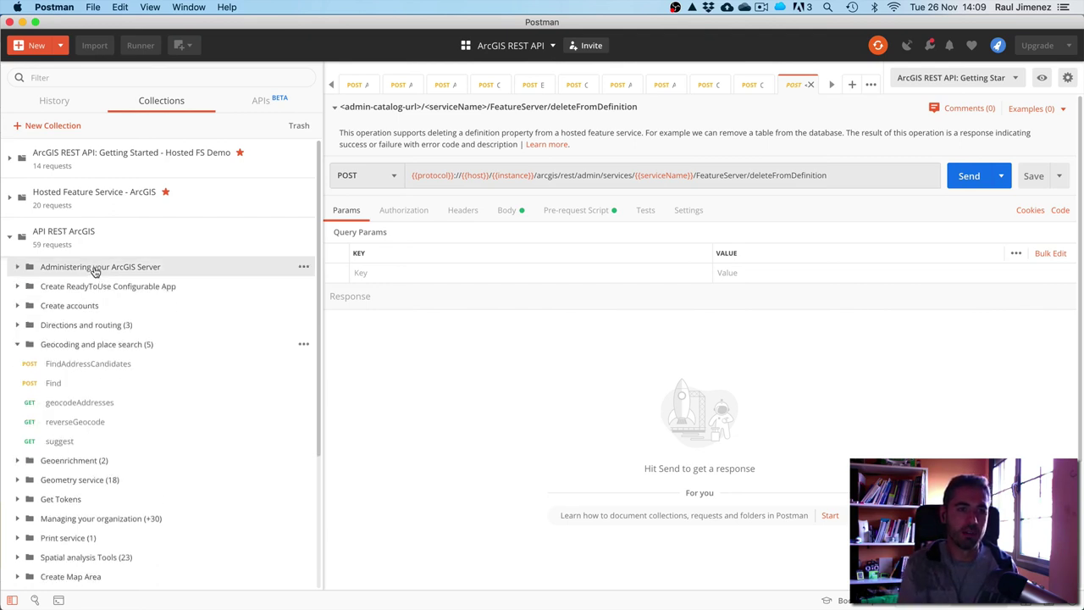
left_click(74, 344)
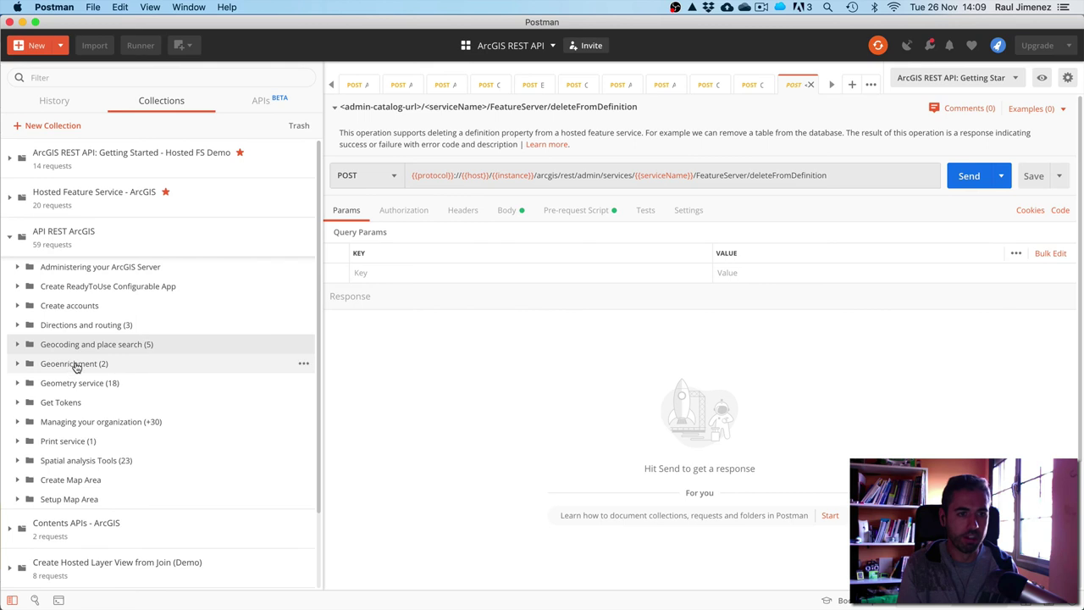
left_click(74, 366)
left_click(75, 365)
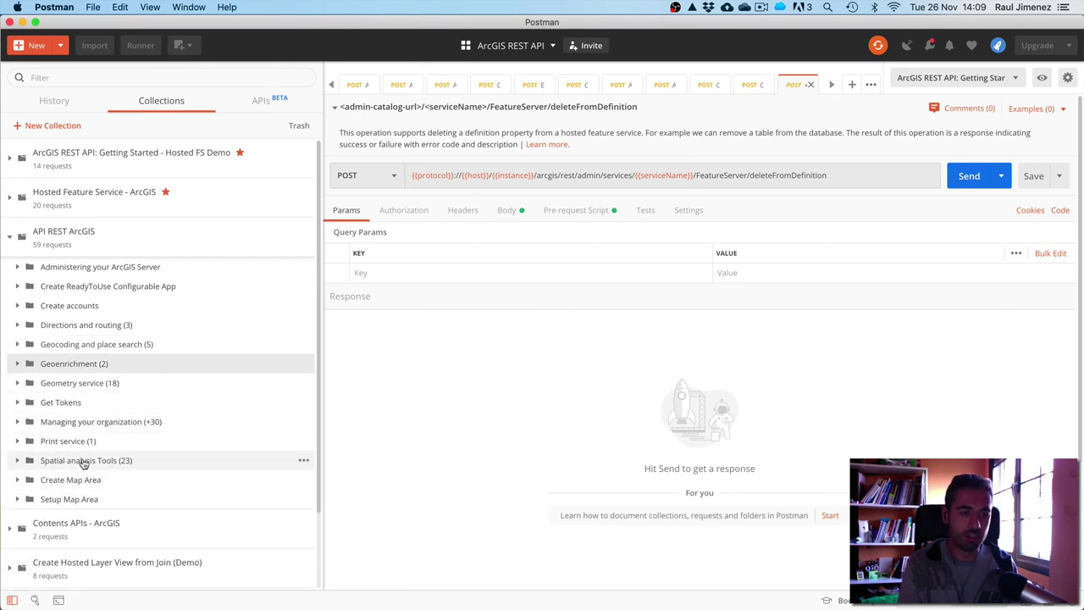
Open the Calculate Density request from Spatial analysis Tools, then collapse the folder and the API REST ArcGIS collection
left_click(83, 462)
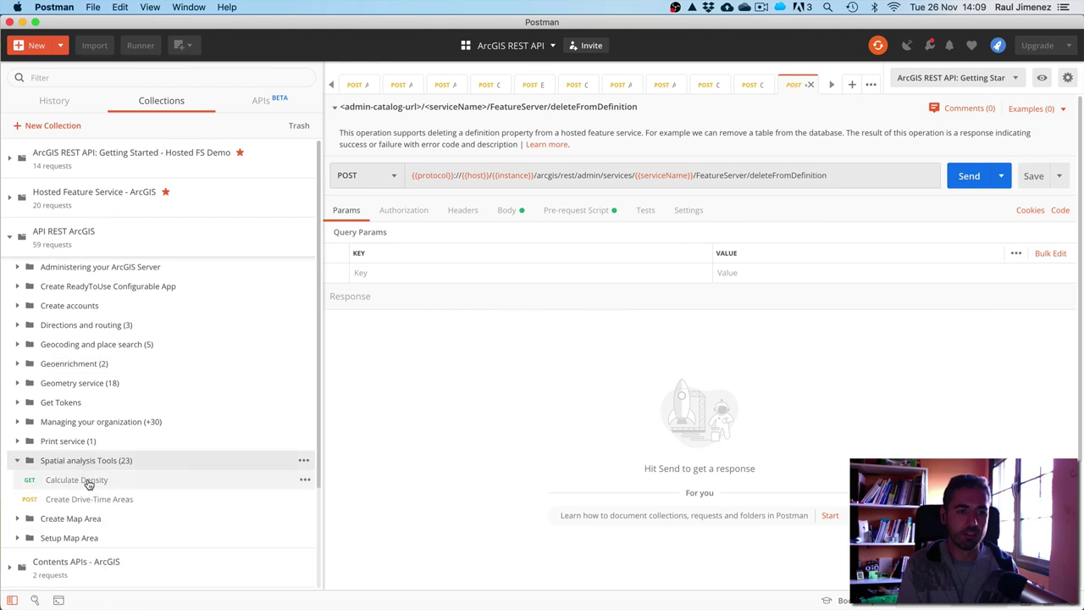
left_click(89, 479)
left_click(88, 463)
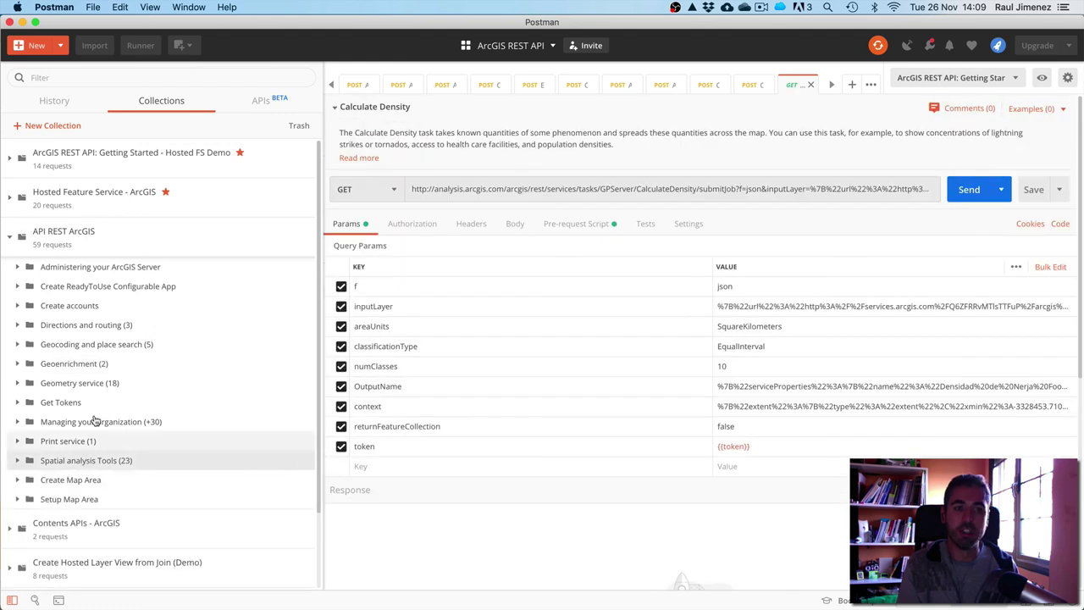
left_click(73, 237)
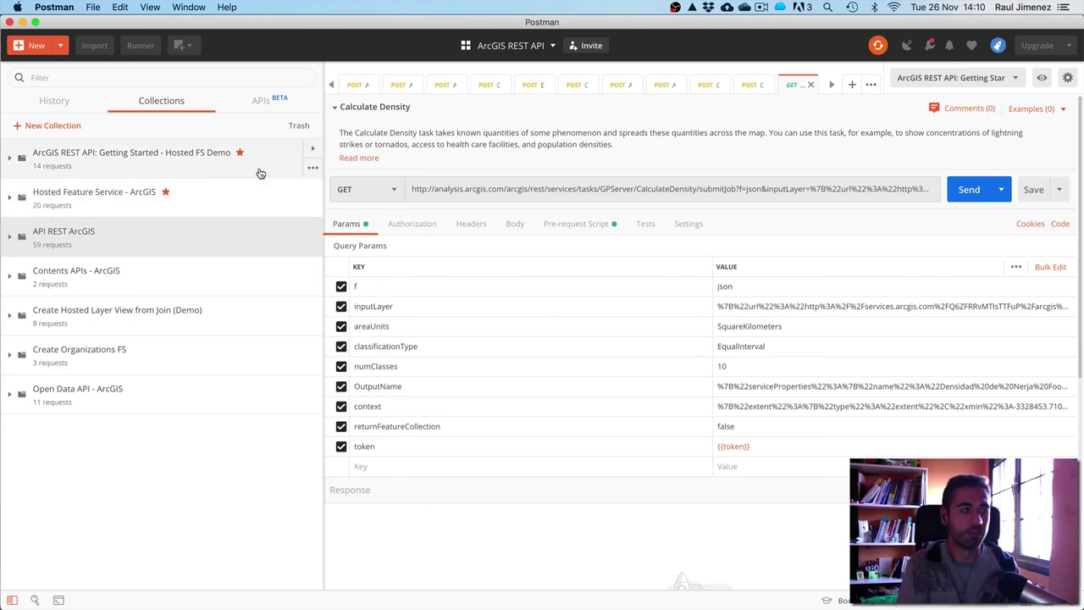
Switch to the ArcGIS REST API presentation in Chrome, show slide 8, Reverse Engineering, and open the link of its diagram image
key("super+Tab")
scroll(102, 407, "up", 6)
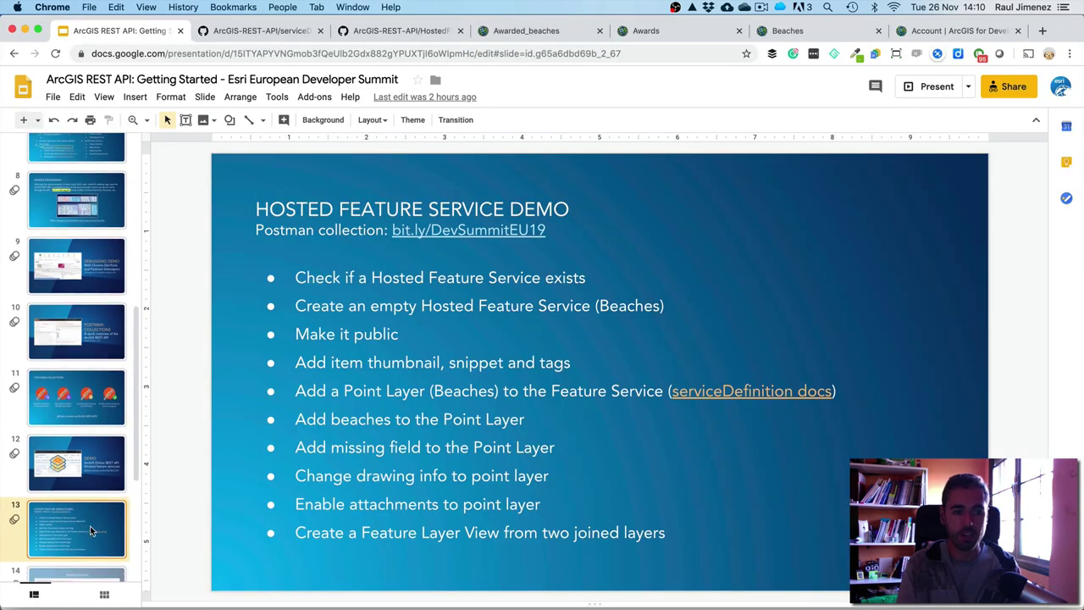
left_click(93, 250)
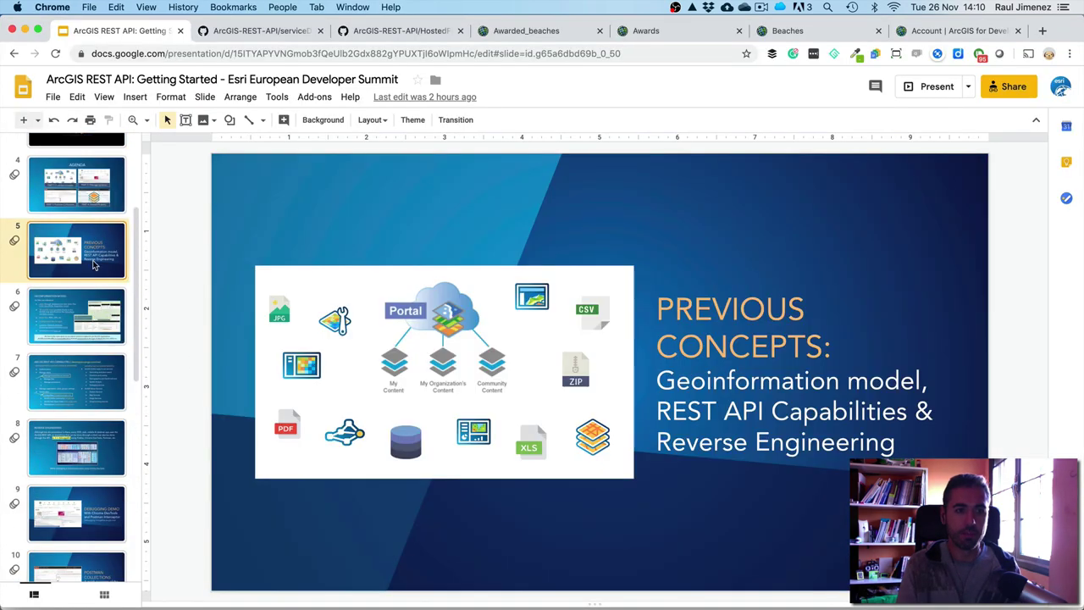
scroll(108, 236, "up", 1)
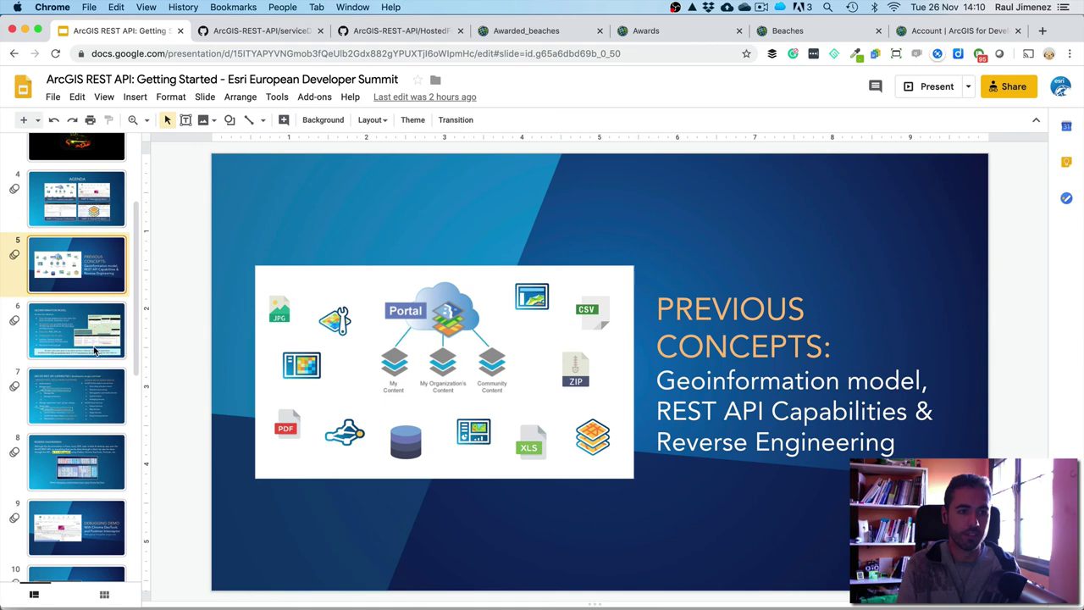
left_click(71, 455)
left_click(533, 363)
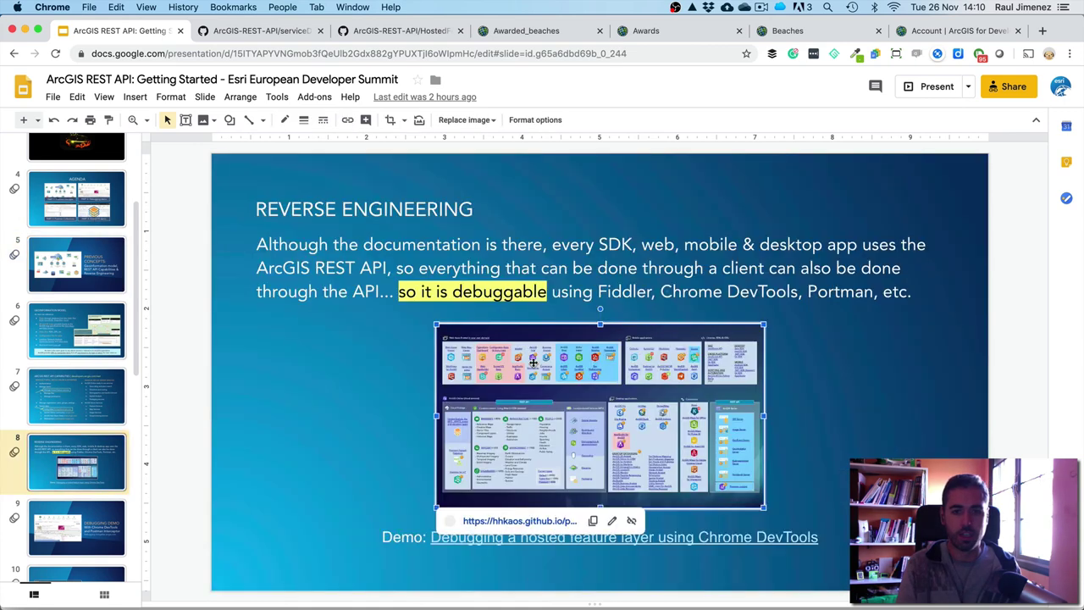
left_click(519, 521)
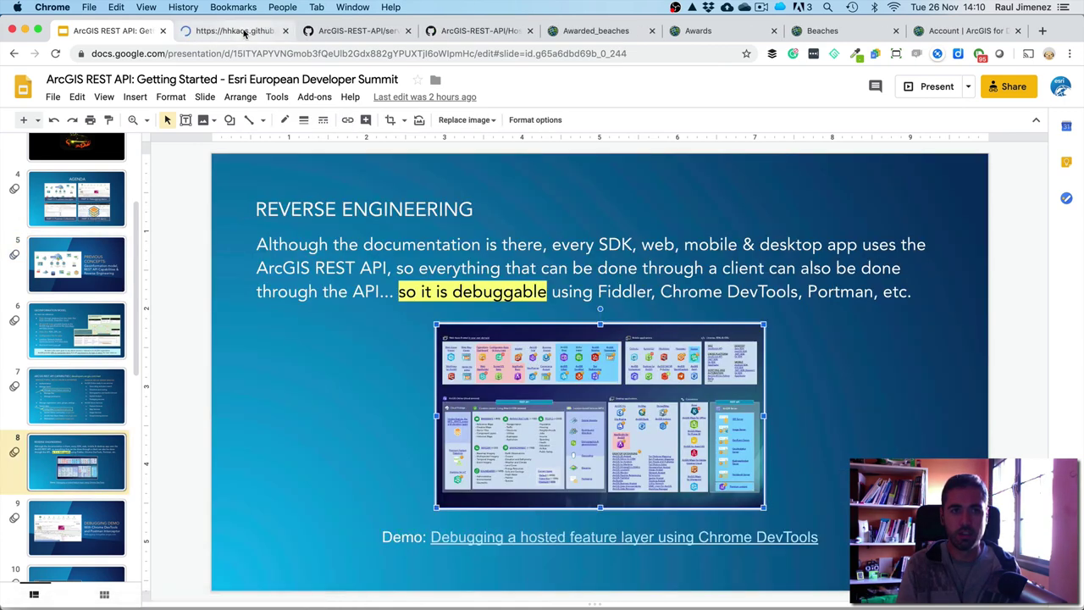
Close the two ArcGIS-REST-API GitHub documentation tabs and return to the hhkaos.github.io image viewer tab
left_click(250, 32)
left_click(377, 31)
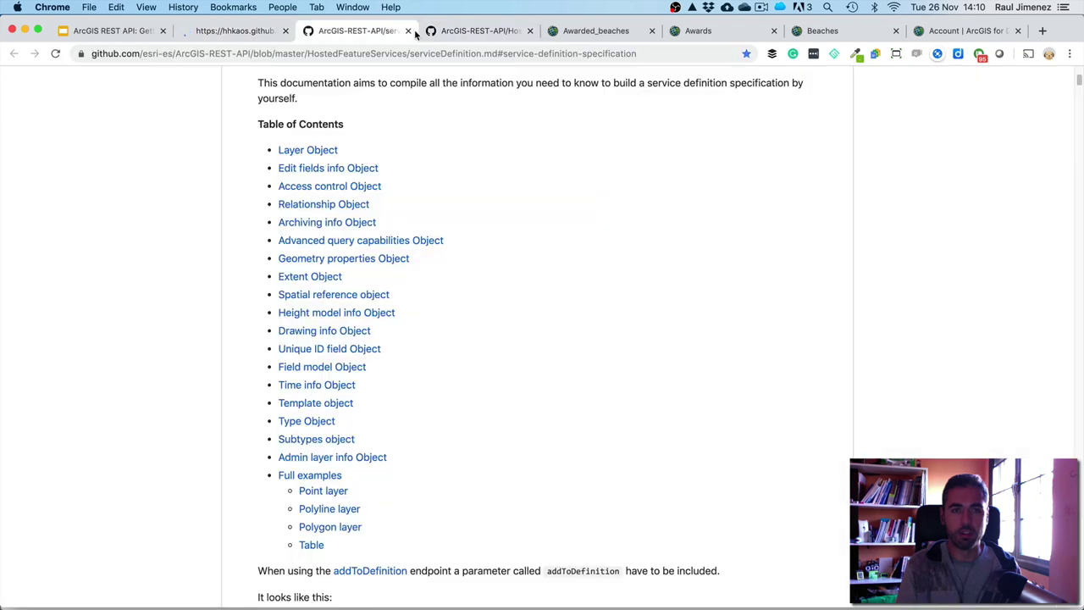
left_click(407, 30)
left_click(408, 31)
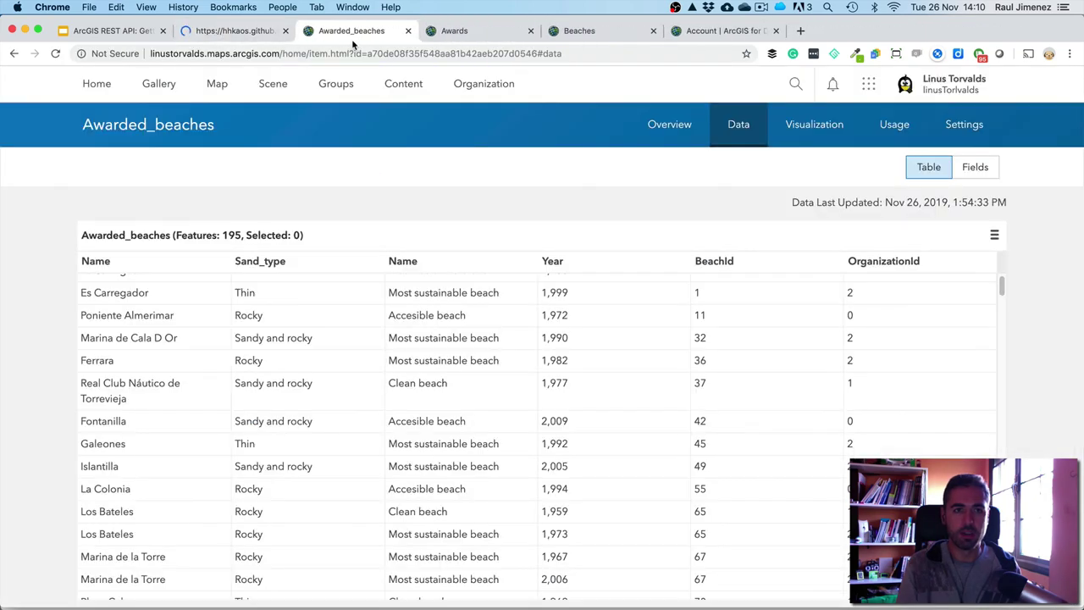
left_click(214, 32)
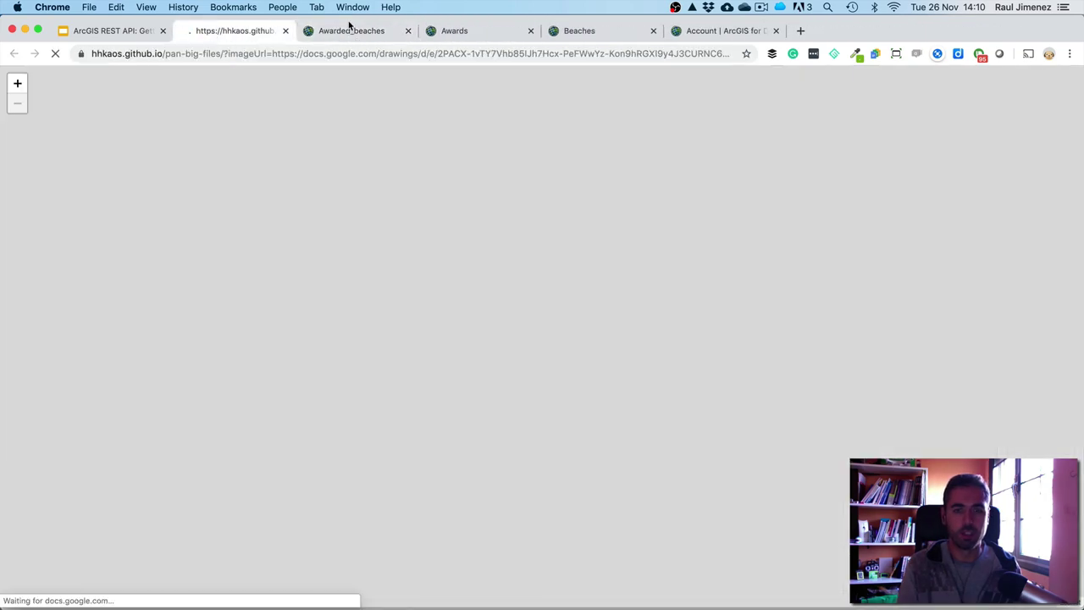
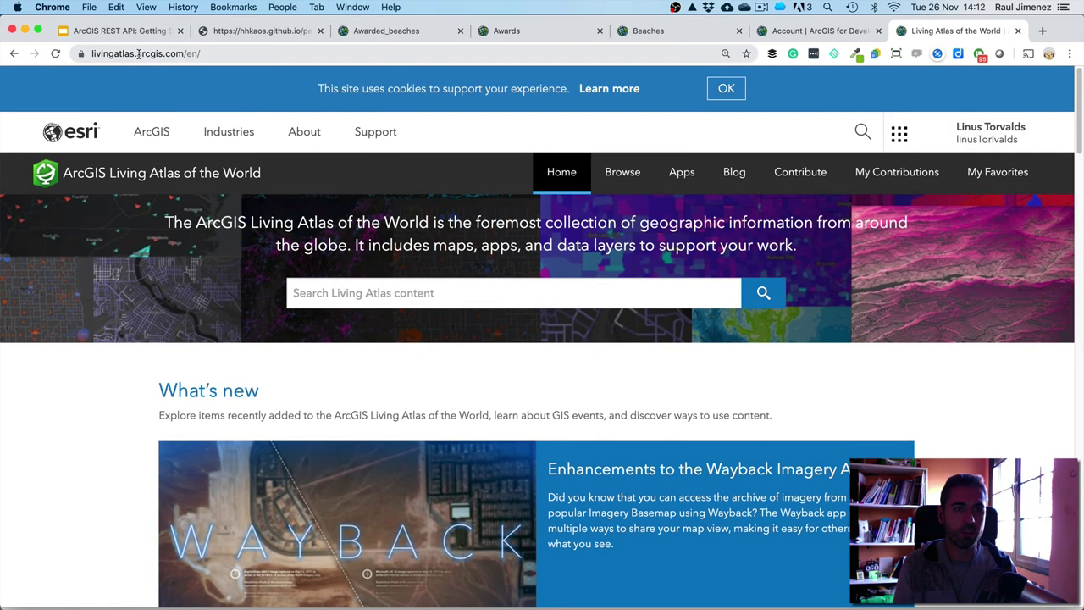
Highlight the arcgis.com domain in the Living Atlas address, then open a narrowed DevTools Network view docked to the right side
left_click_drag(138, 55, 166, 56)
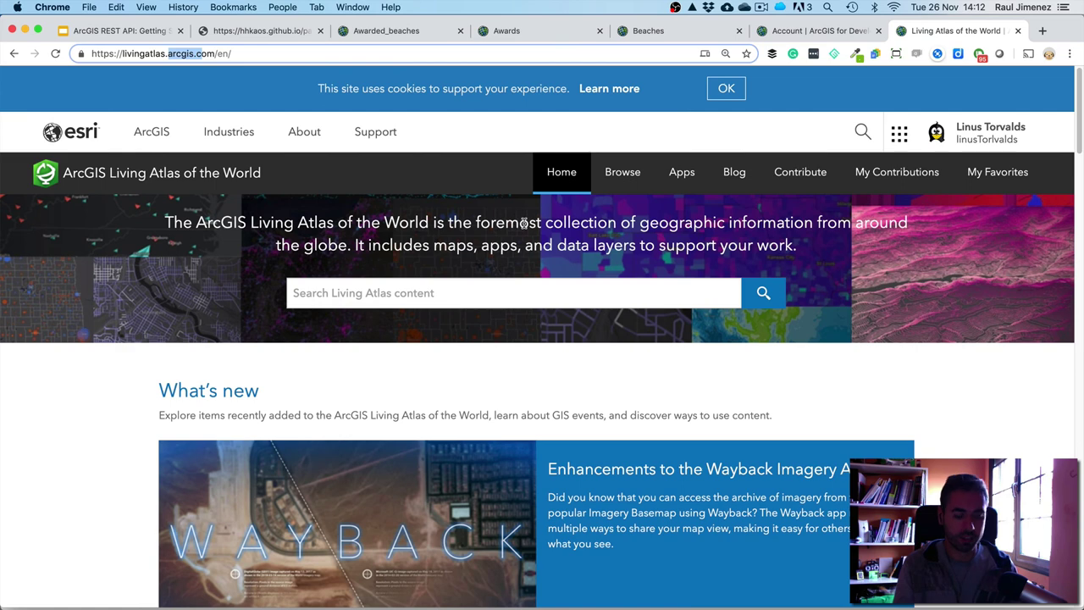
key("super+alt+i")
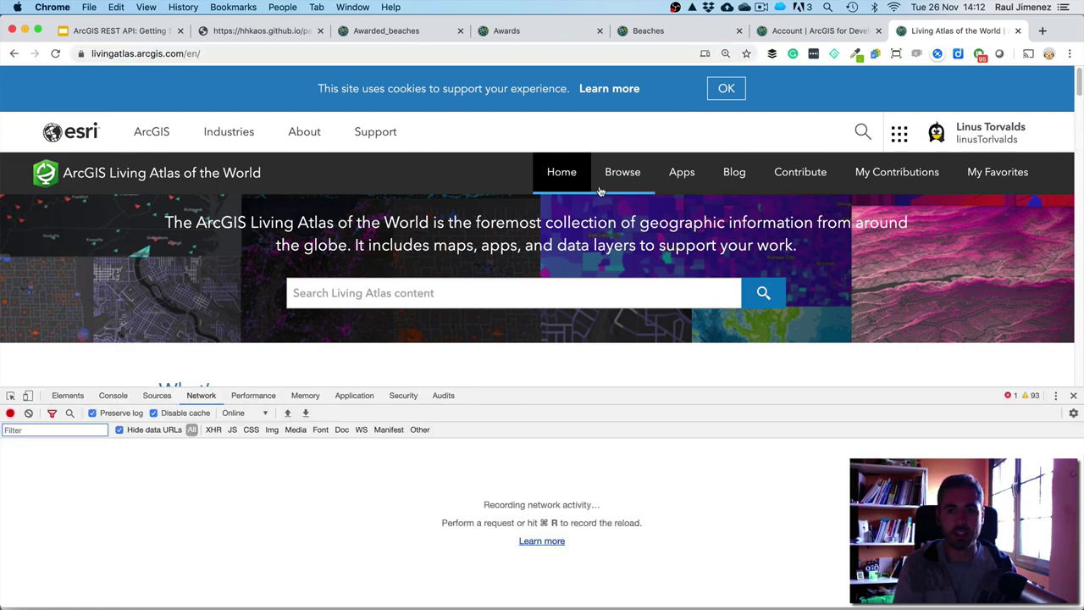
left_click(1056, 396)
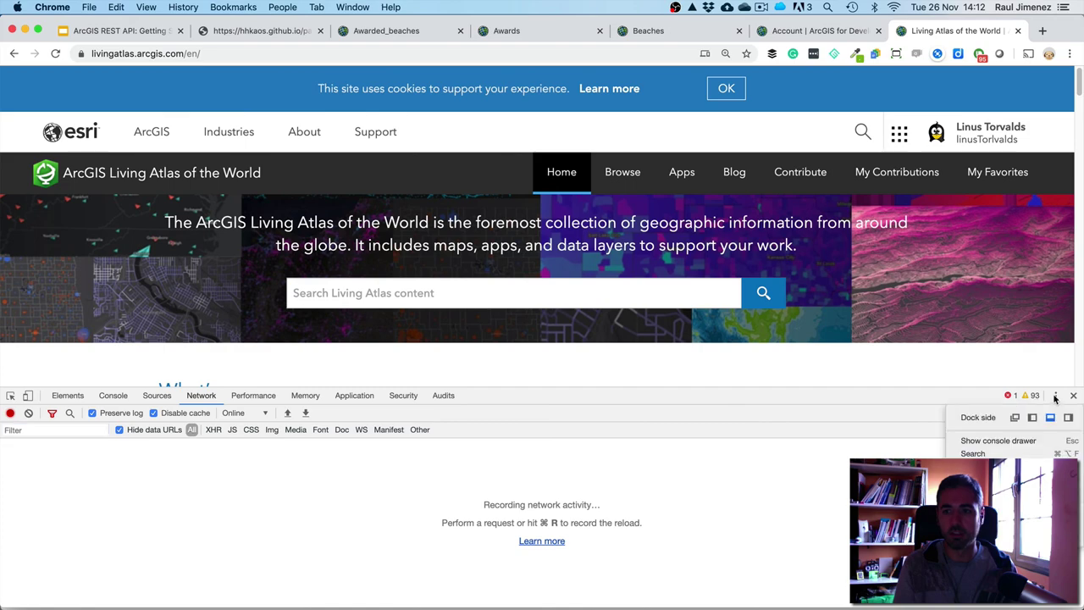
left_click(1067, 418)
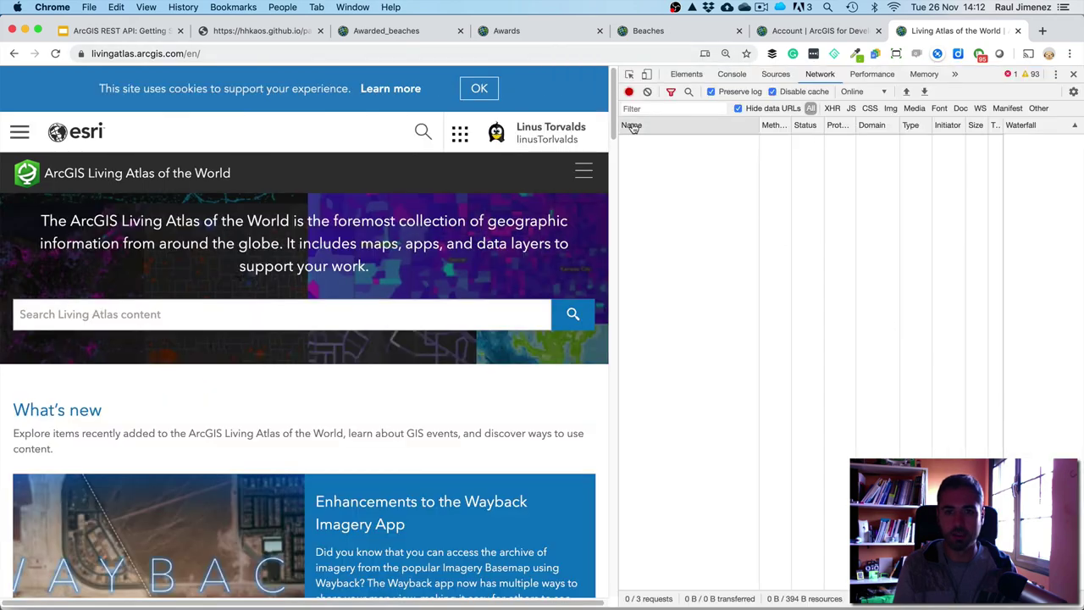
left_click_drag(618, 125, 739, 131)
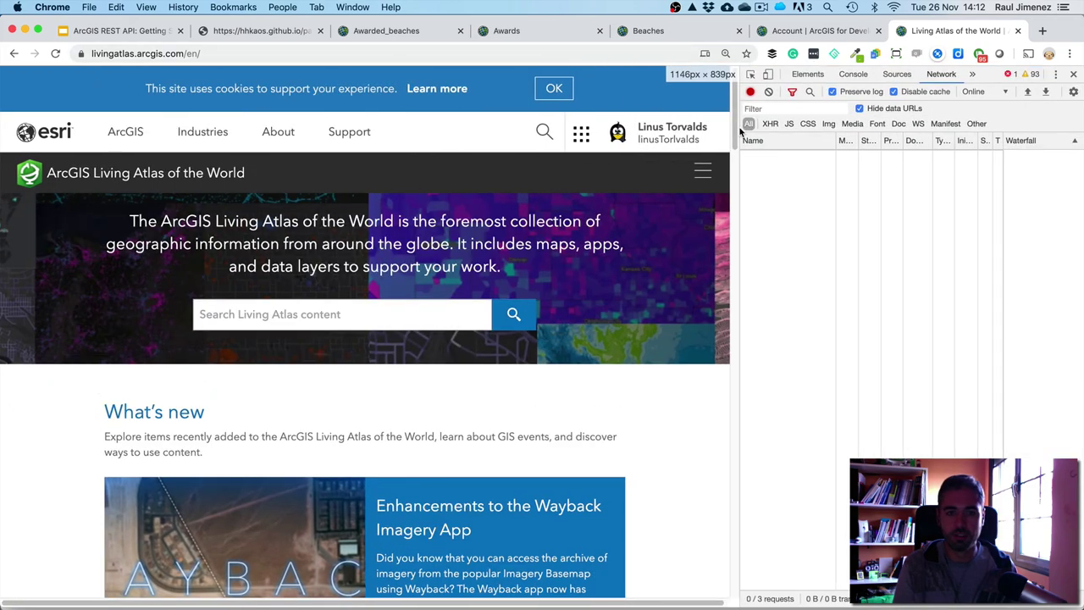
Go to the Browse page of ArcGIS Living Atlas of the World with network recording on, and check the DevTools options
left_click(704, 173)
left_click(630, 237)
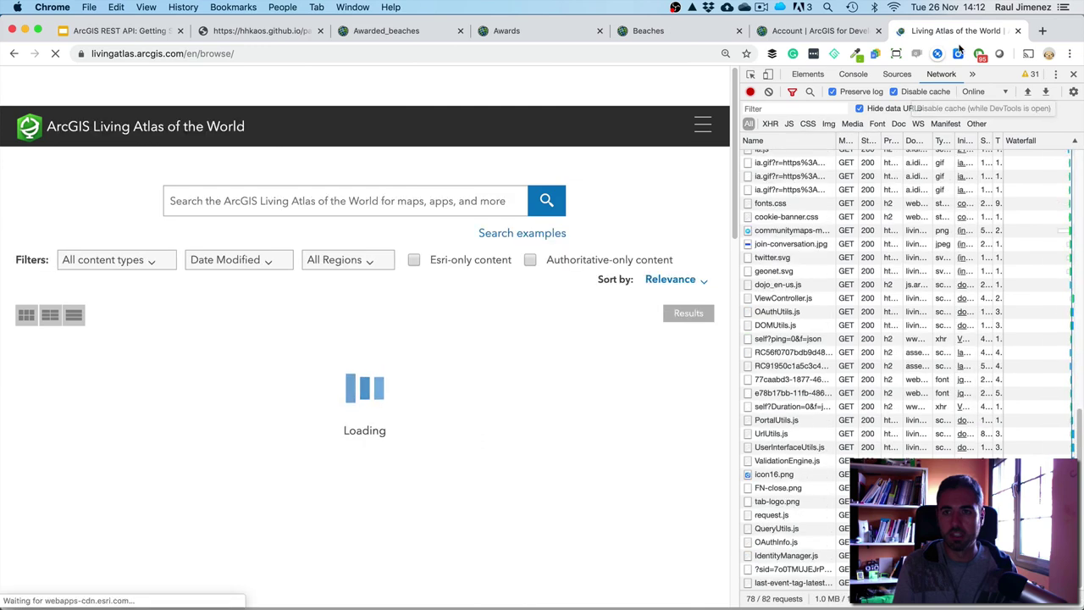
left_click(1057, 75)
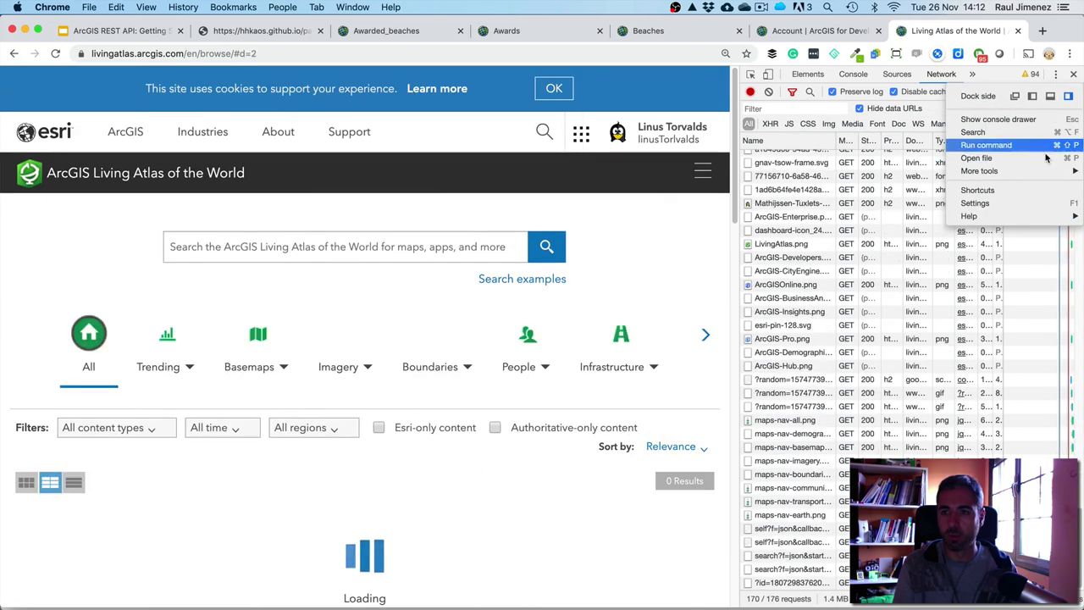
mouse_move(1054, 171)
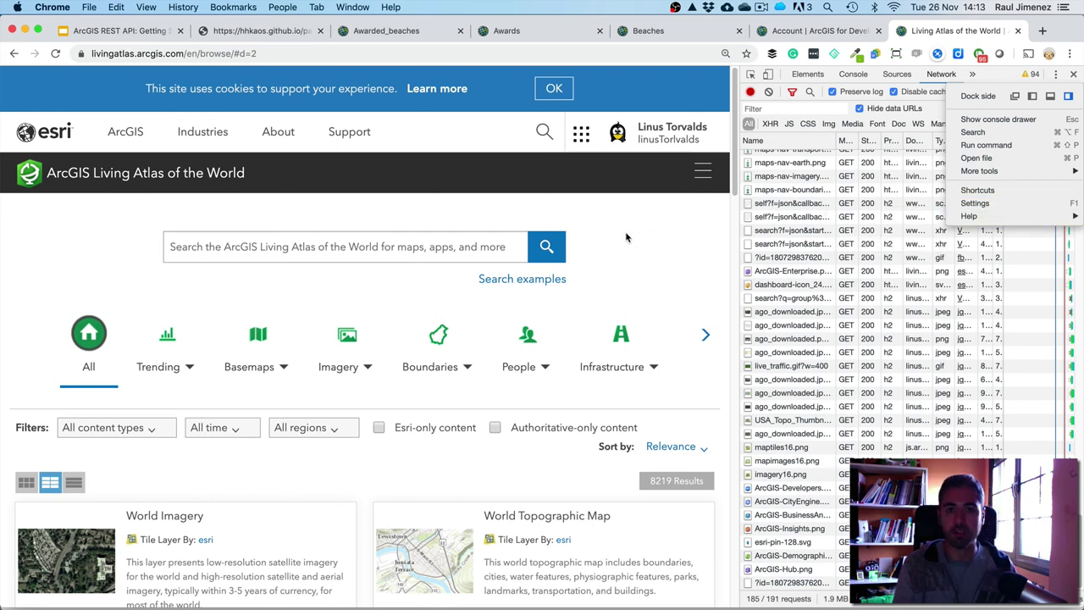
Clear the network log, filter the Living Atlas content by the Spain region, and limit the log to XHR requests
left_click(770, 92)
left_click(770, 93)
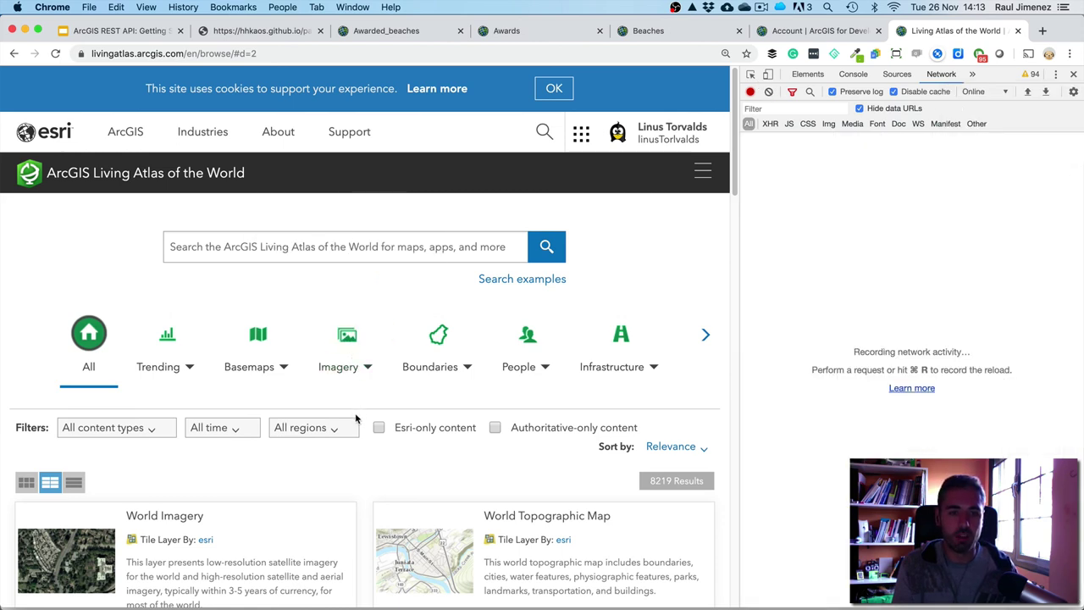
left_click(331, 430)
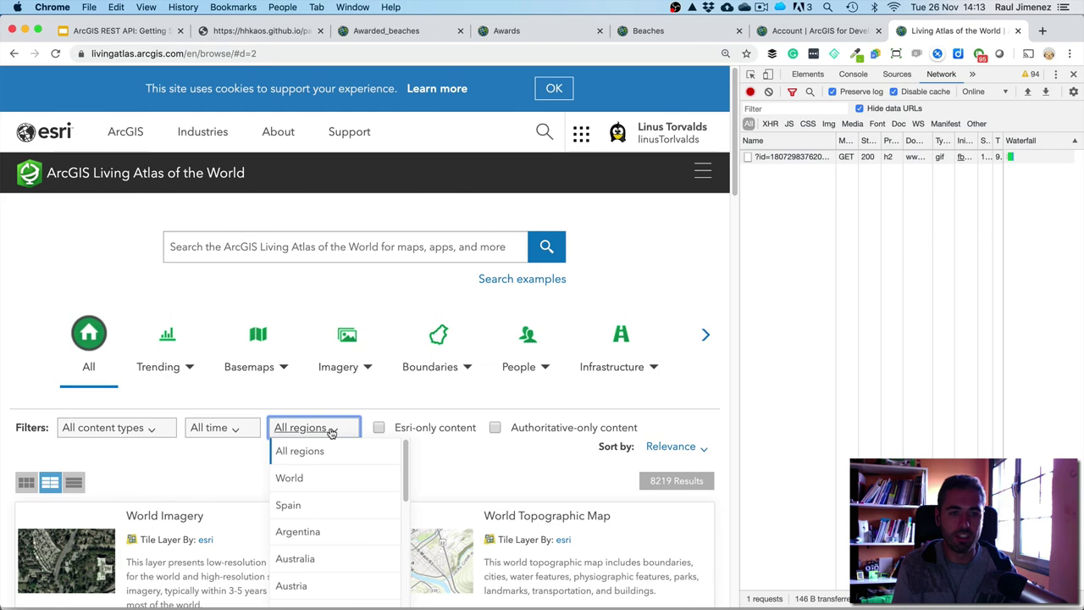
left_click(335, 505)
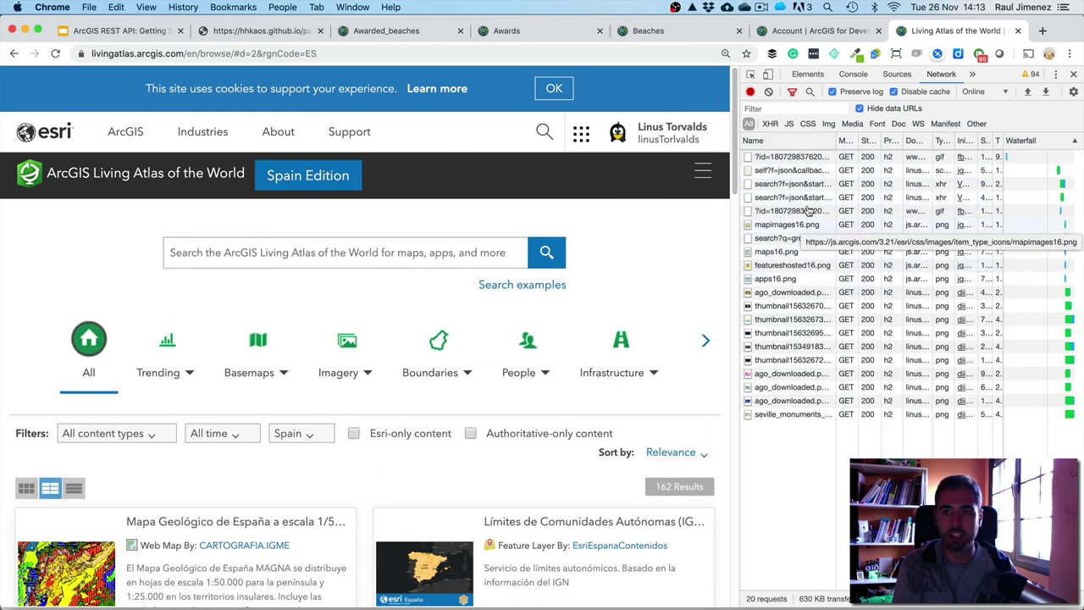
left_click(769, 125)
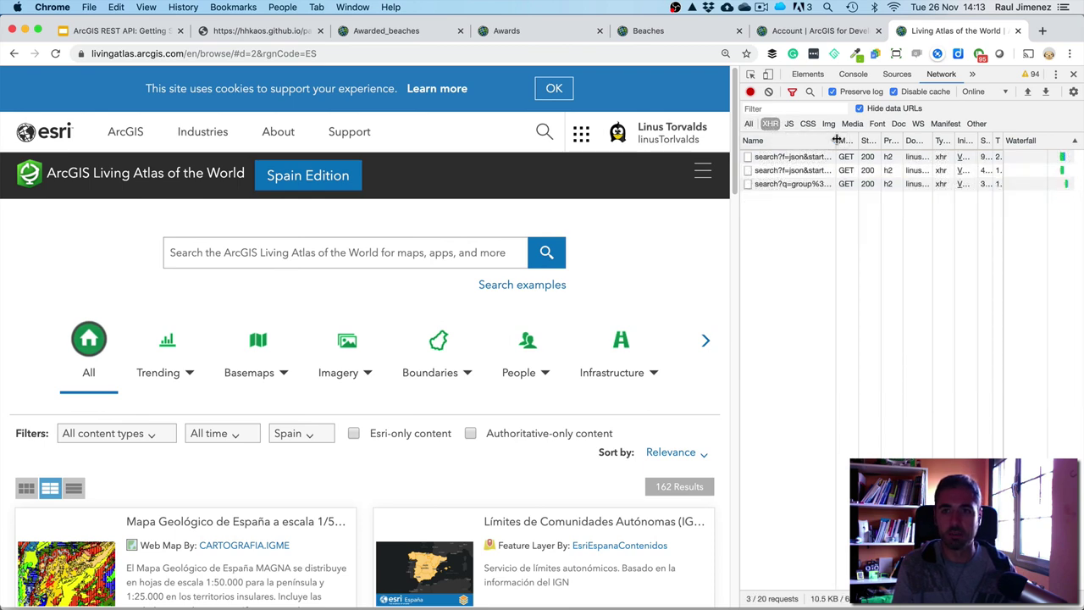
Dock DevTools below the page and enlarge its text so the request names are readable
left_click(1056, 75)
left_click(1047, 102)
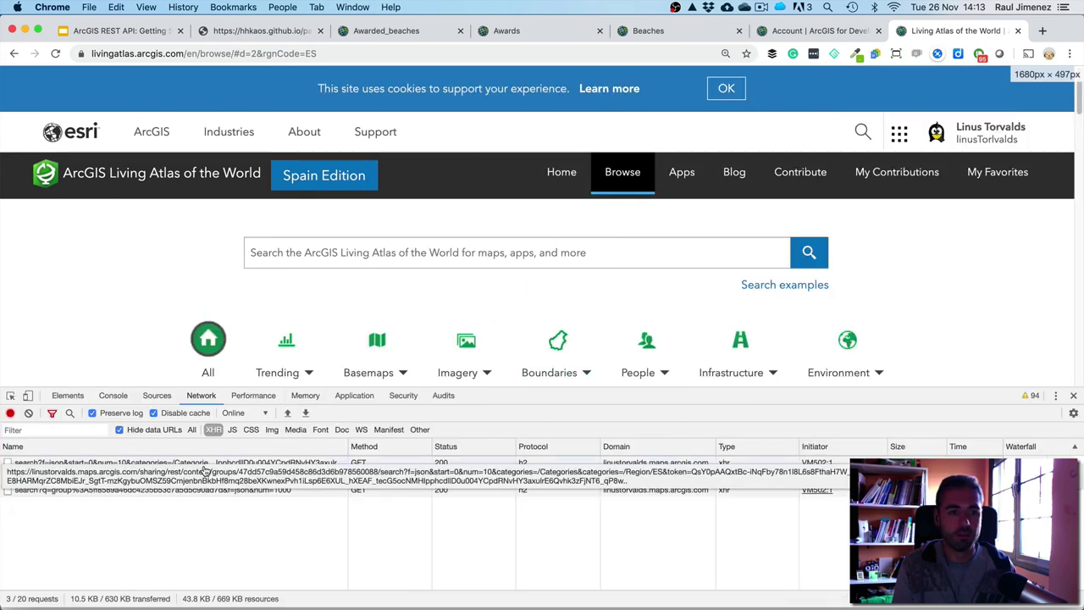
key("super+equal")
key("super+equal")
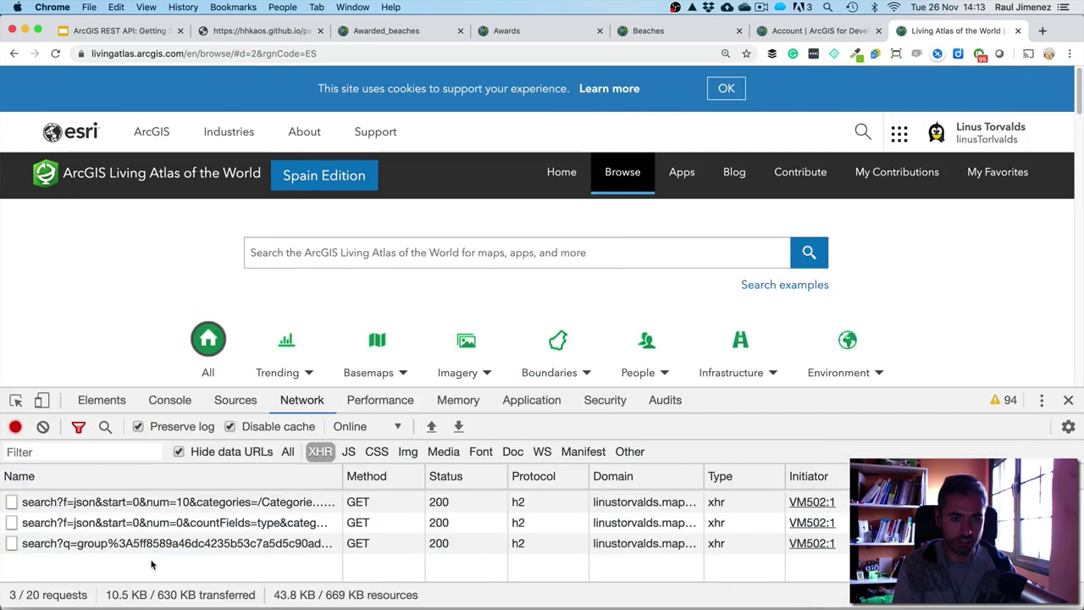
key("super+minus")
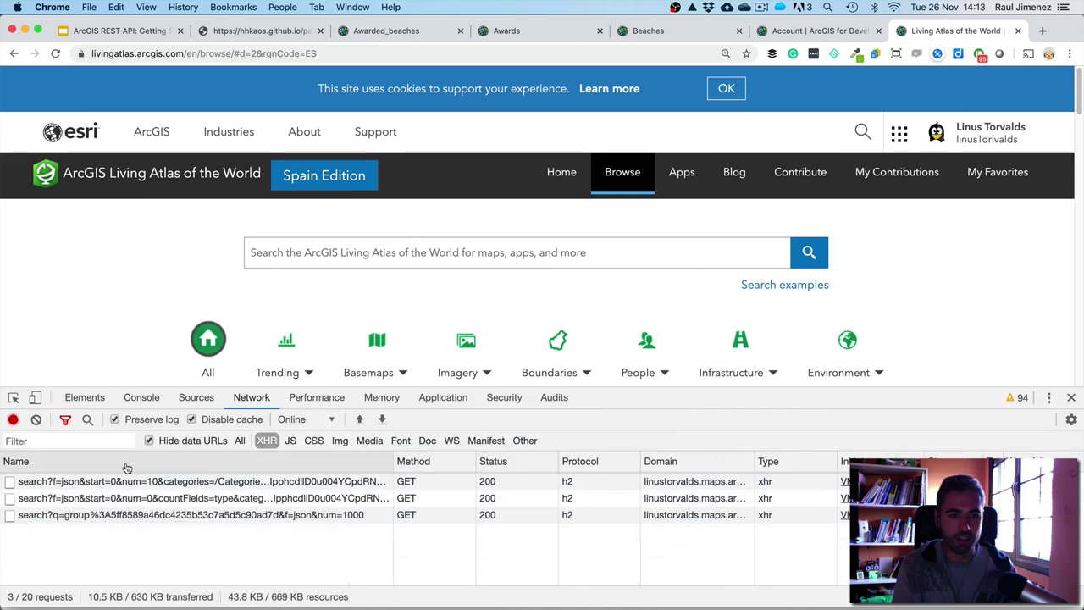
left_click(83, 483)
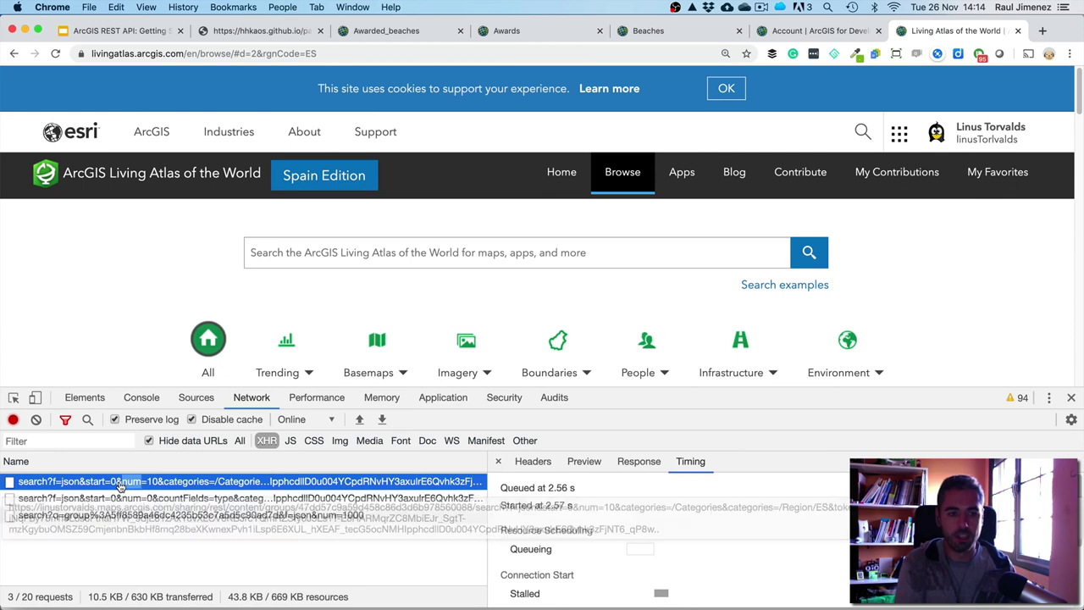
right_click(120, 485)
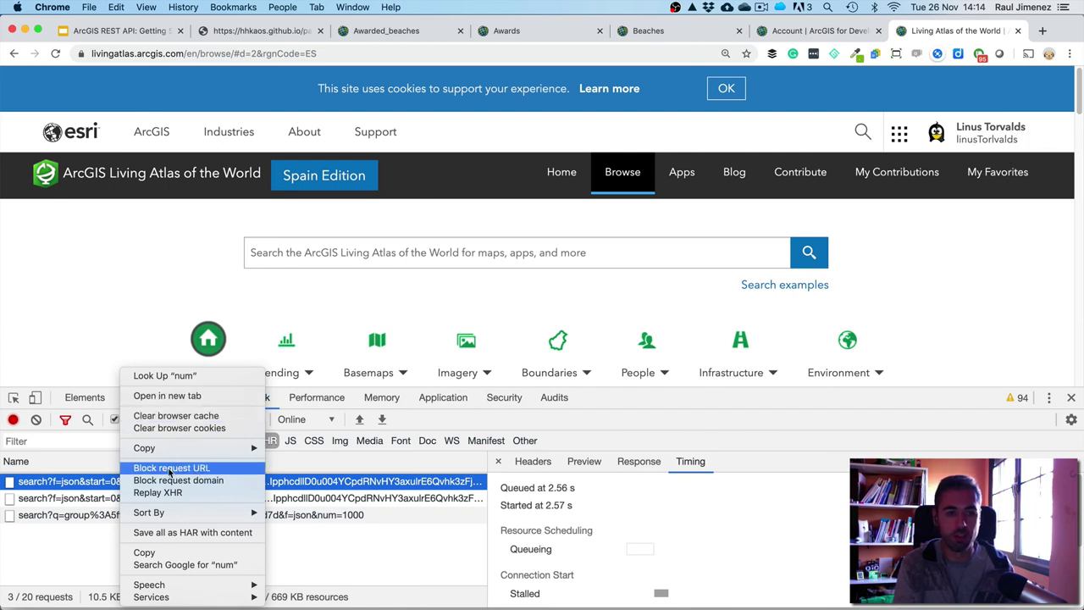
left_click(157, 398)
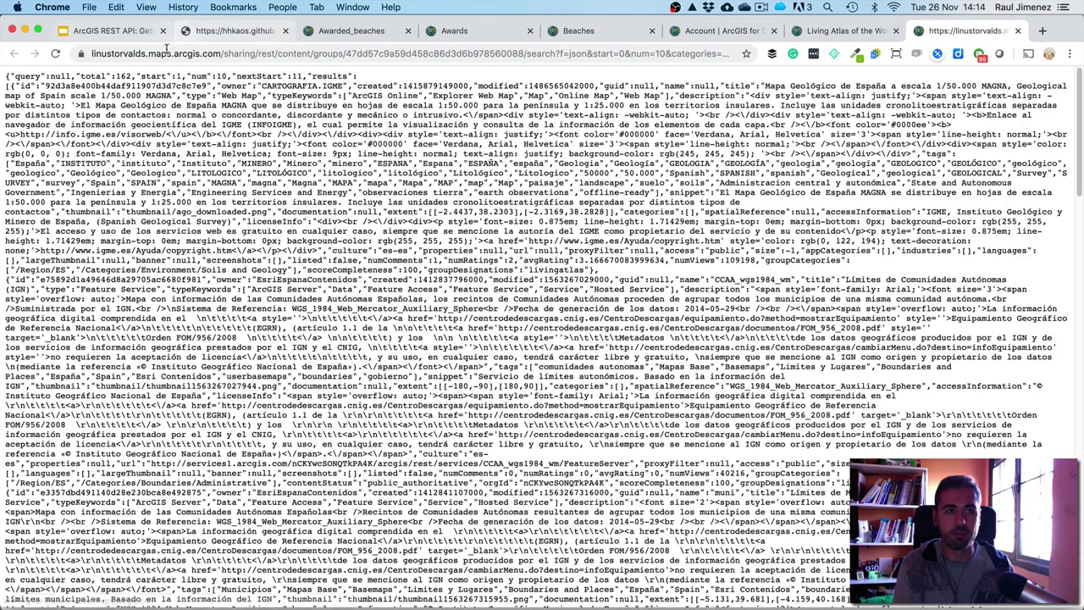
left_click(167, 54)
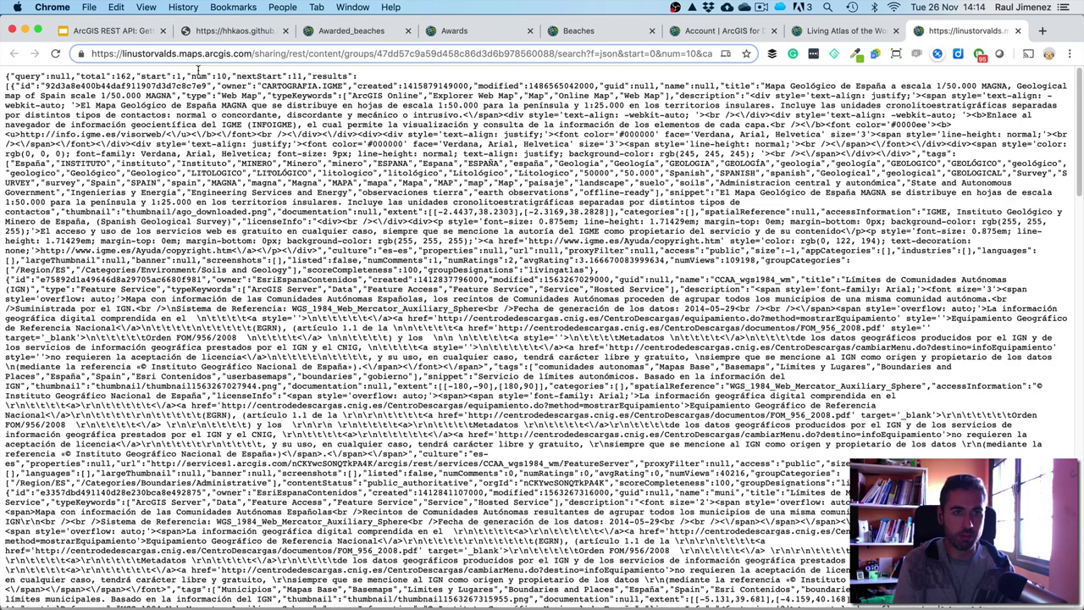
left_click_drag(123, 53, 204, 54)
type("www")
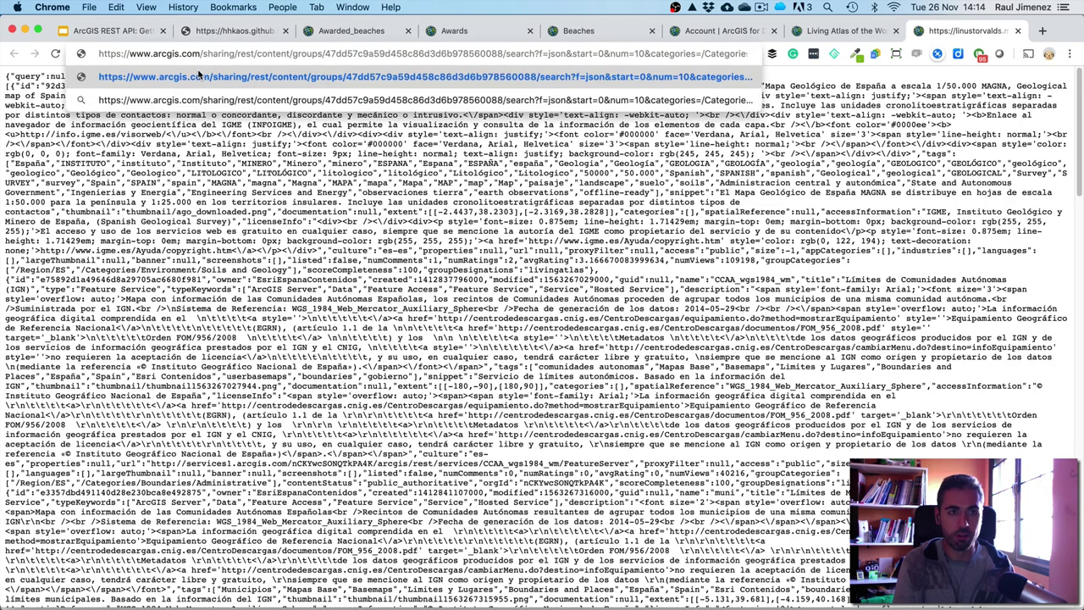
key("Return")
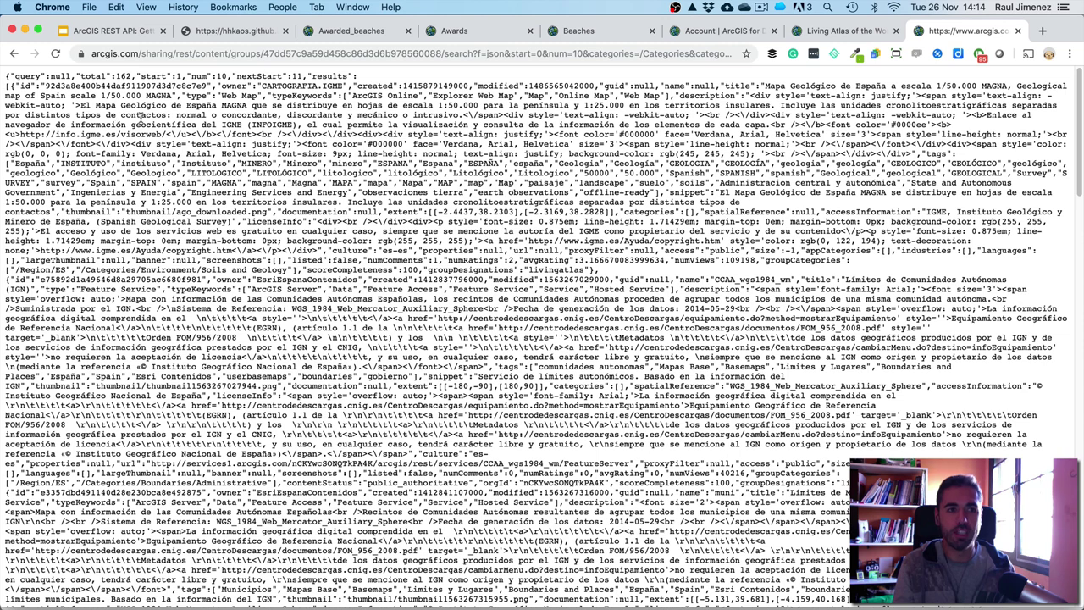
Copy the entire JSON response and open DevTools on the response tab
key("super+a")
key("super+c")
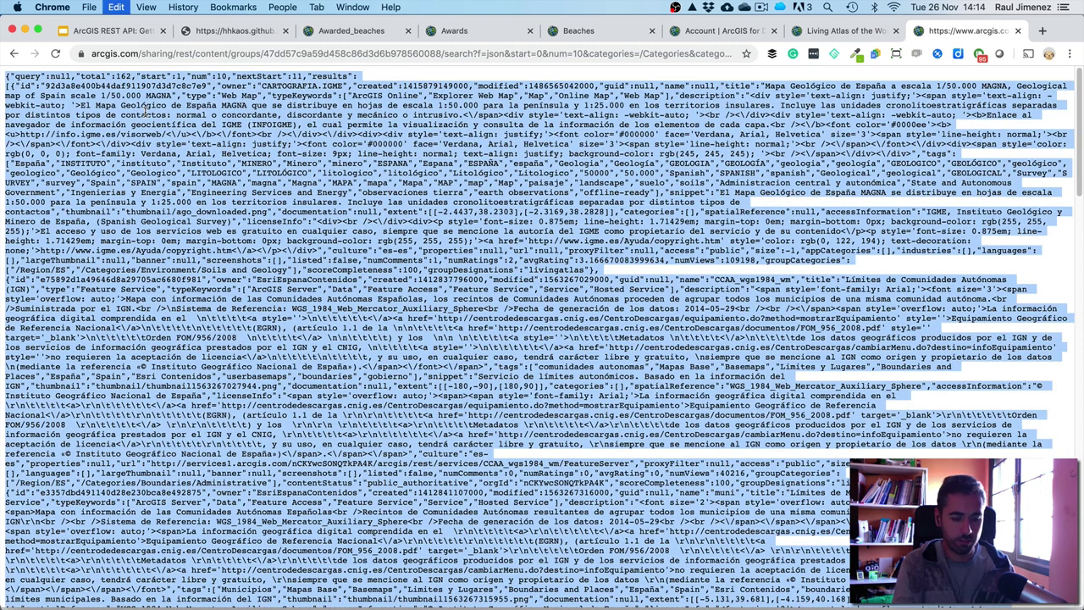
left_click(447, 105)
key("super+alt+i")
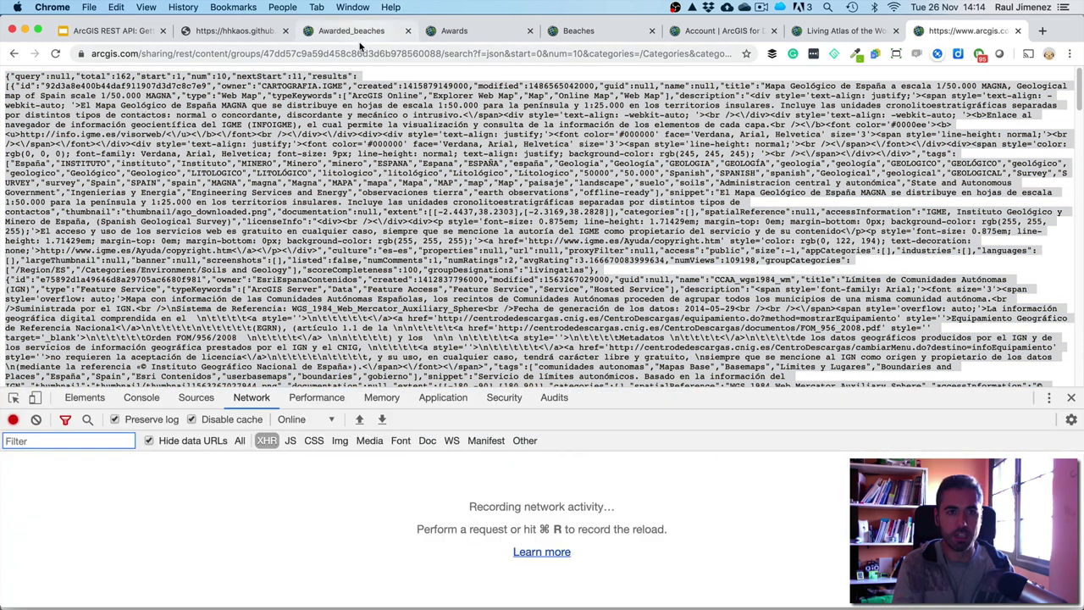
Examine the request address by highlighting its sharing/rest/content/groups path and the group ID
left_click(159, 56)
left_click(127, 55)
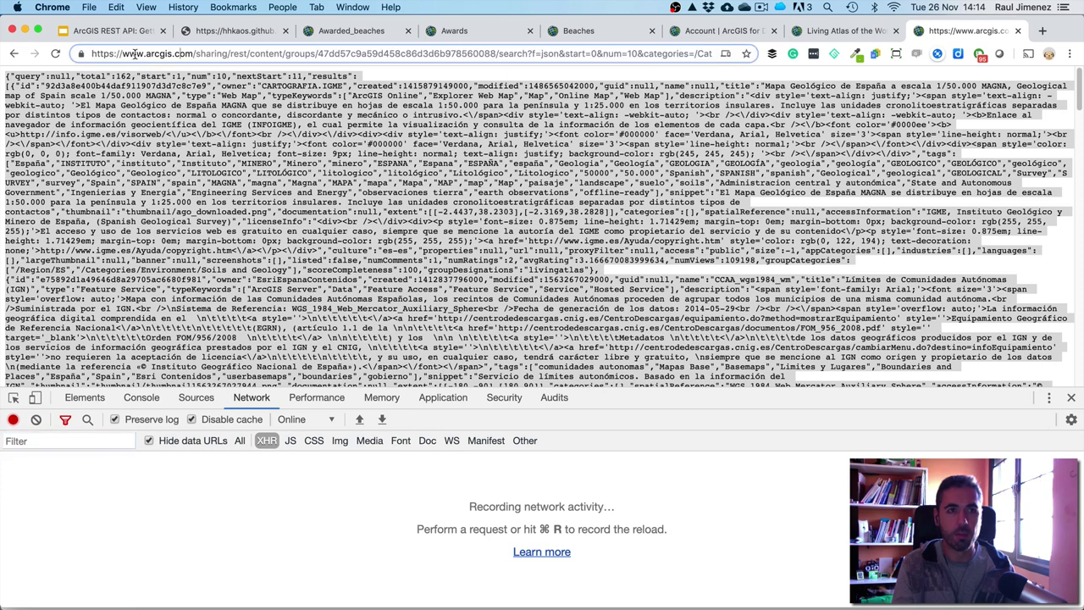
key("alt+shift+Right")
key("alt+shift+Right")
key("alt+shift+Right")
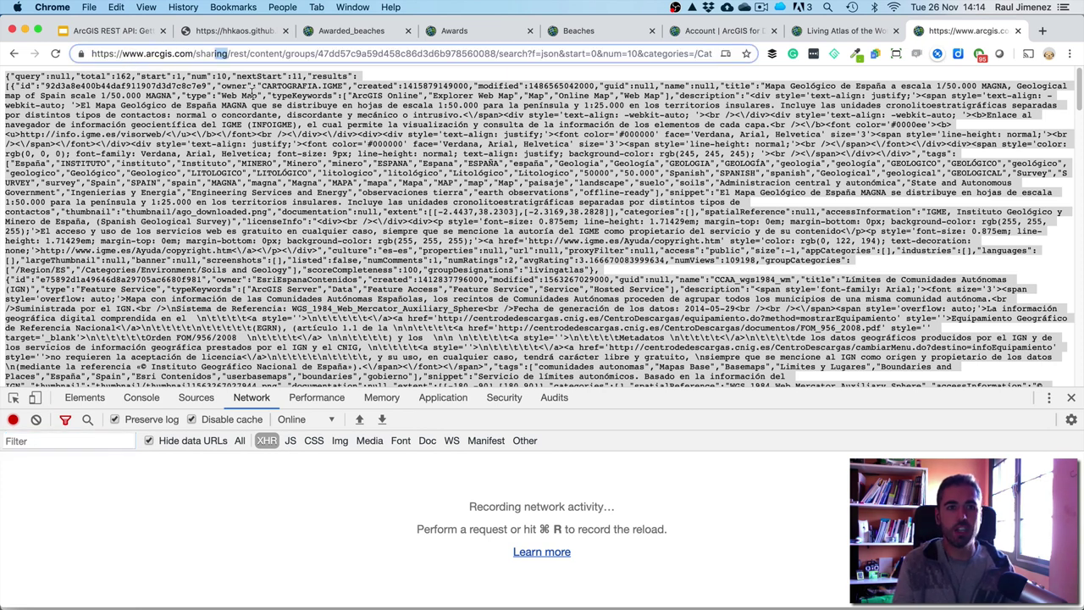
key("alt+shift+Right")
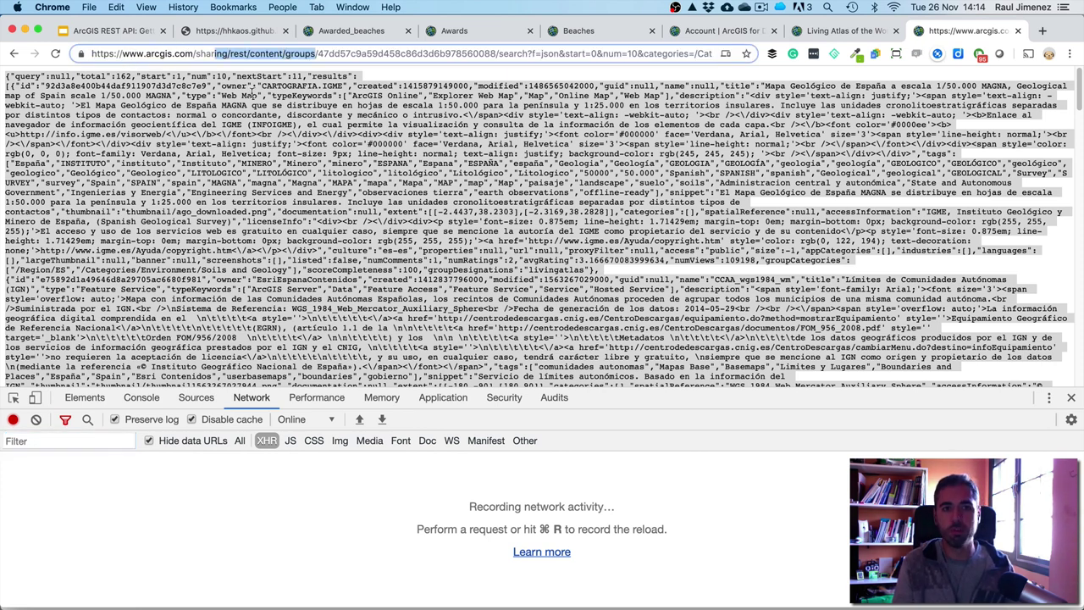
key("Right")
key("alt+shift+Left")
key("alt+shift+Left")
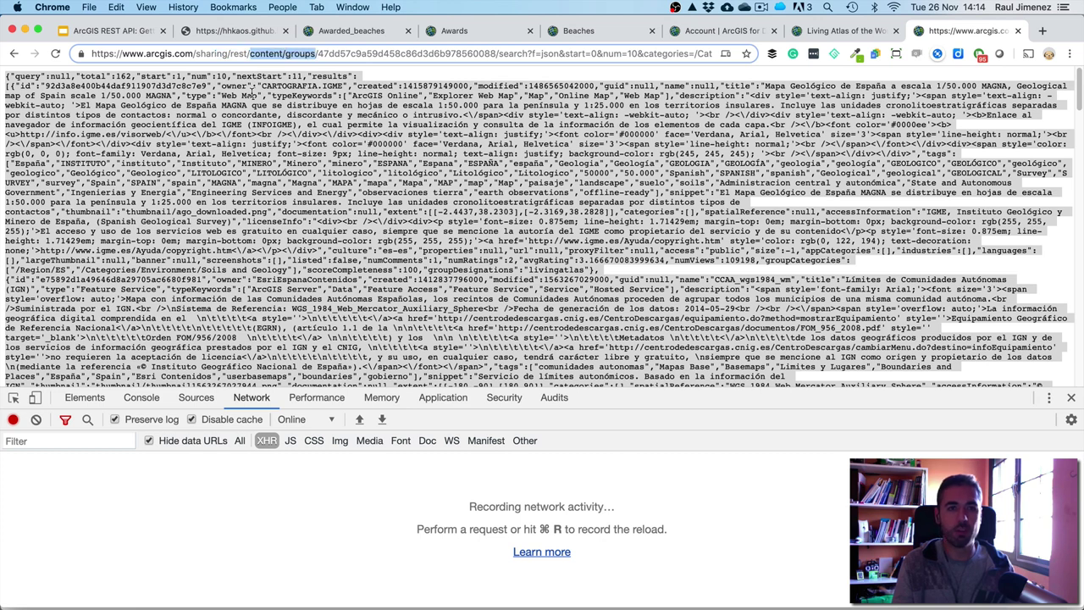
key("Right")
key("alt+shift+Right")
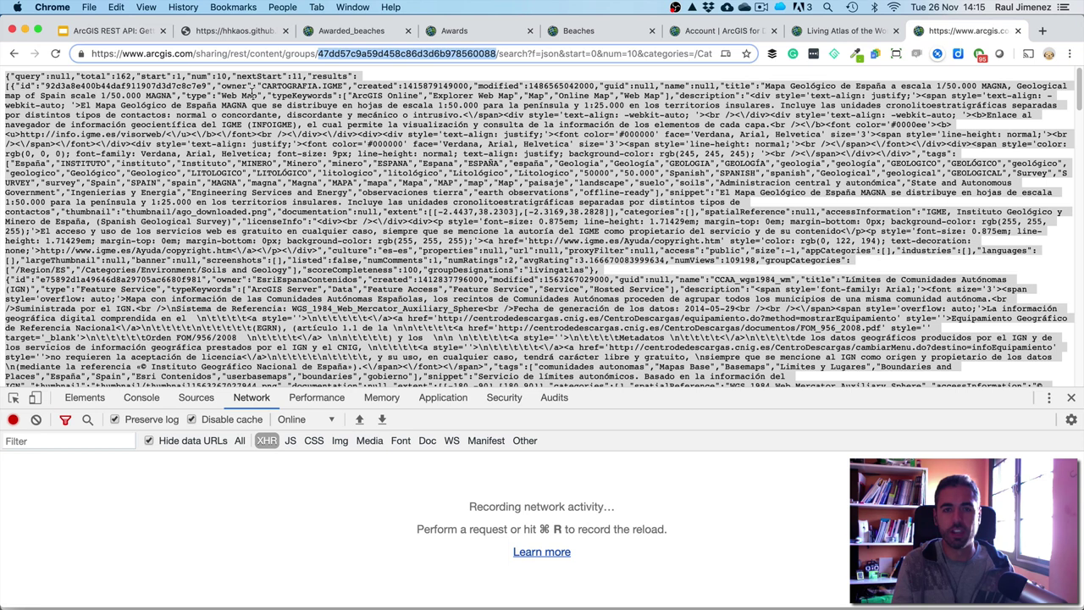
Highlight the search operation in the address and go through its start, num, categories and token parameters
key("Right")
key("Right")
key("alt+shift+Right")
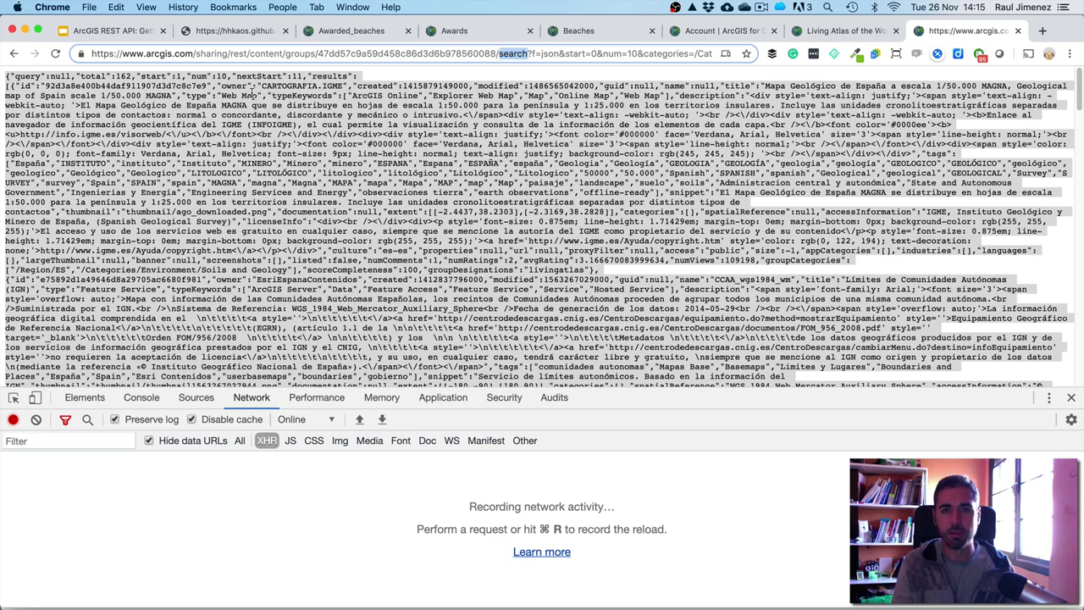
key("Right")
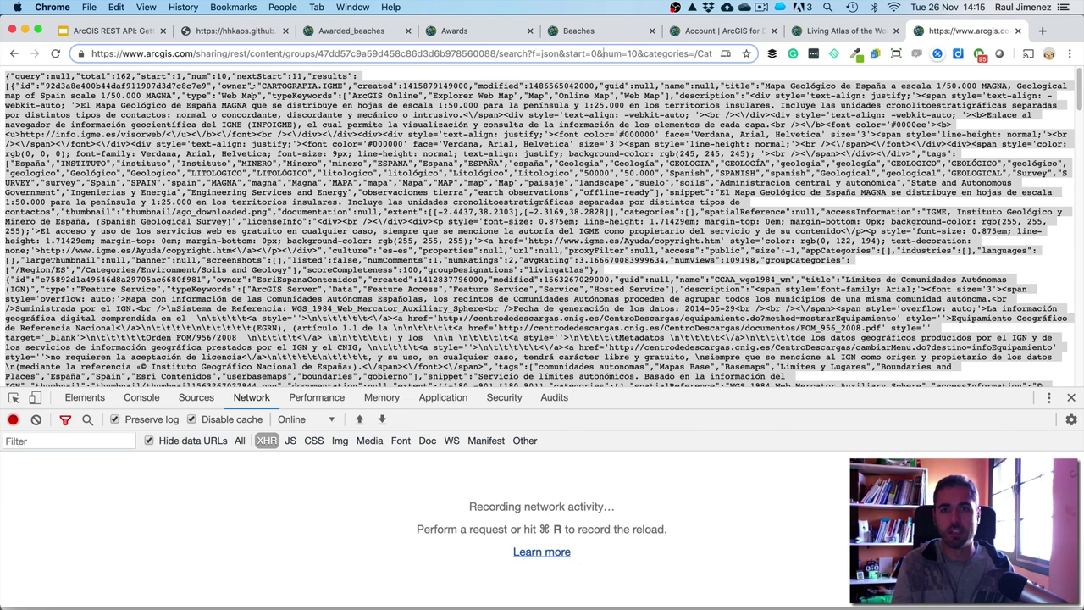
key("super+Right")
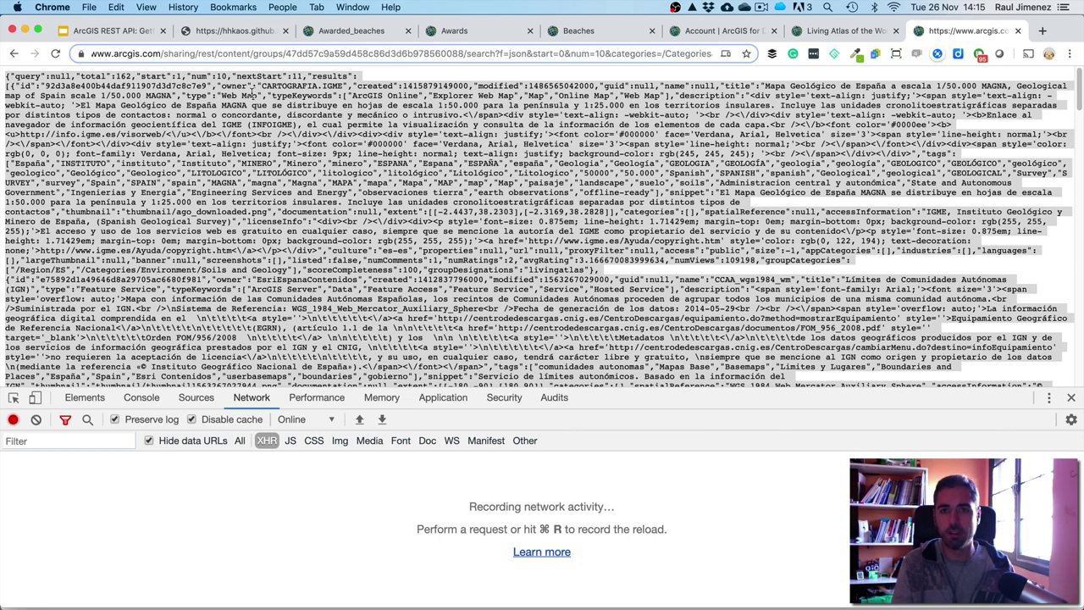
key("super+v")
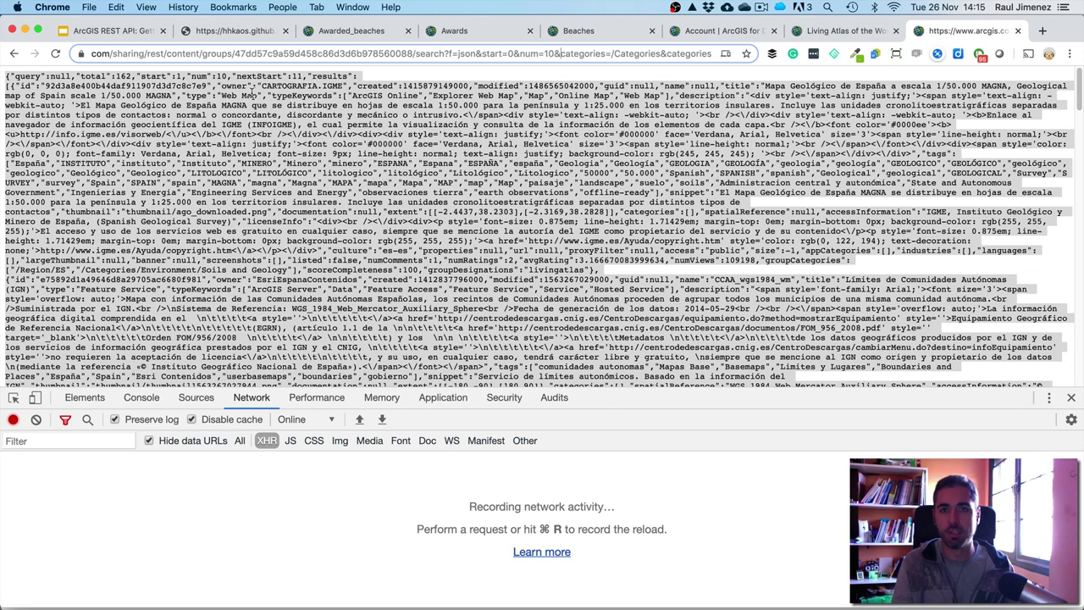
type("=/Region")
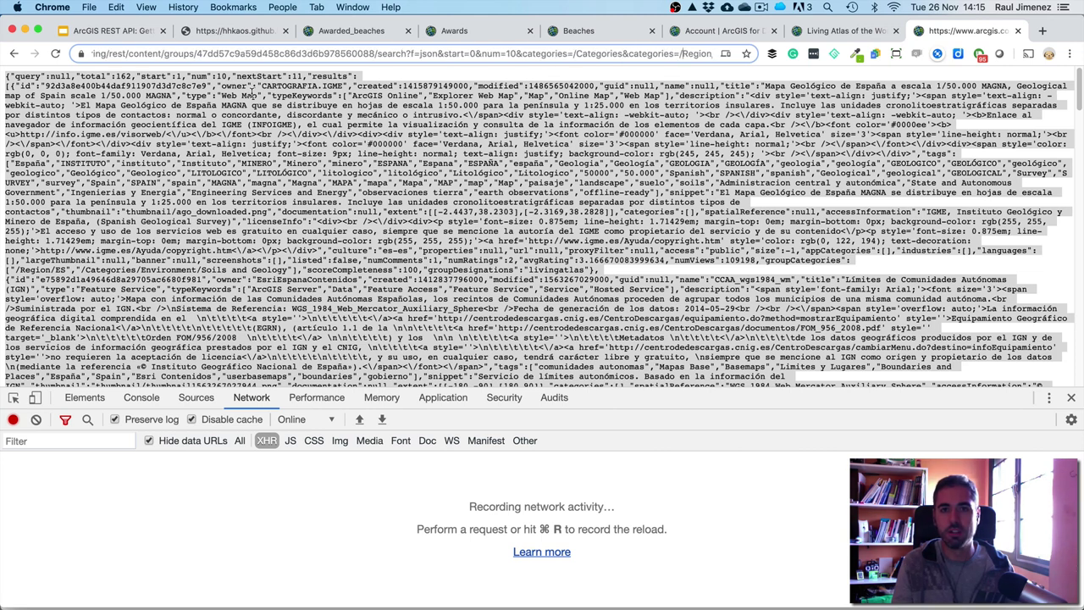
type("/ES")
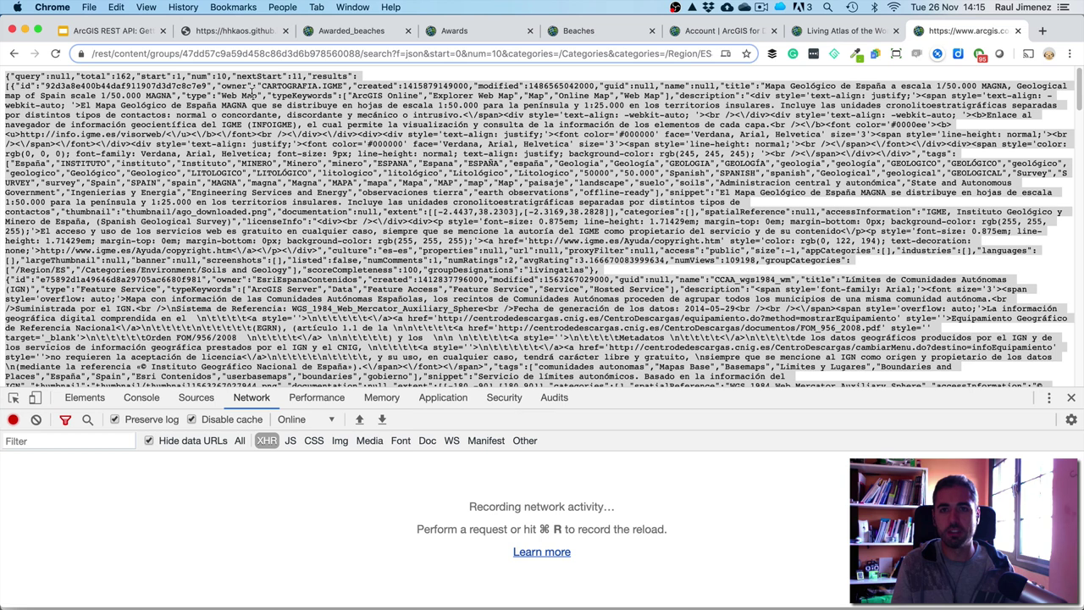
type("&token")
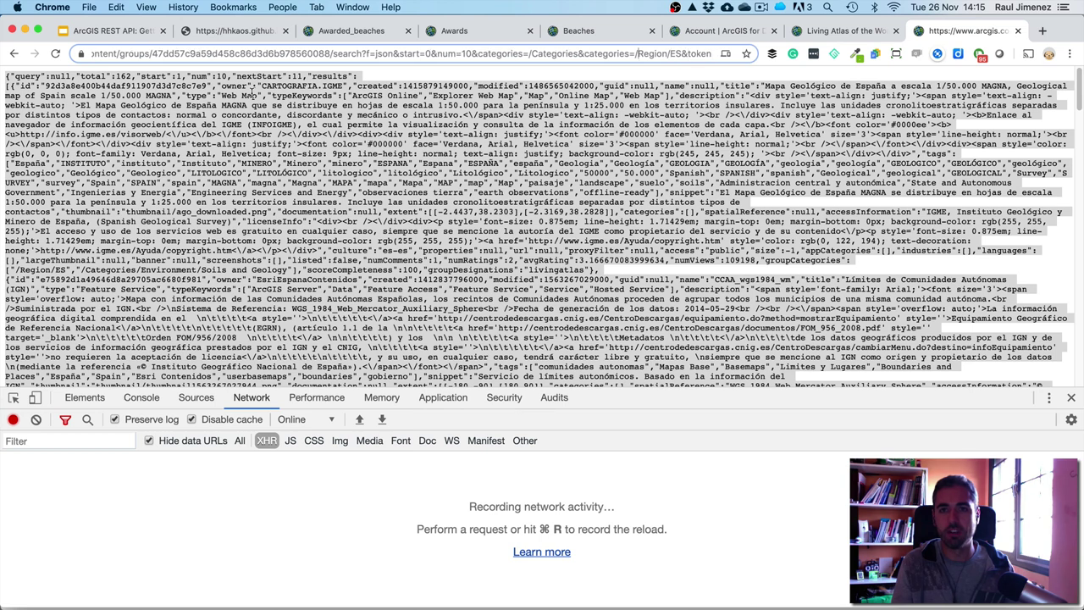
key("super+v")
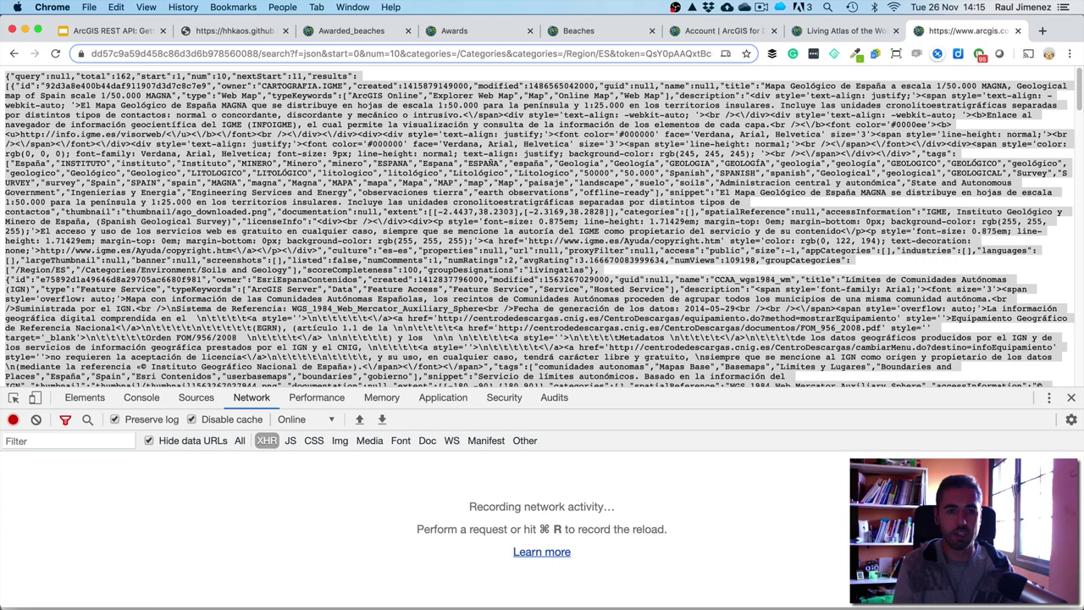
key("Return")
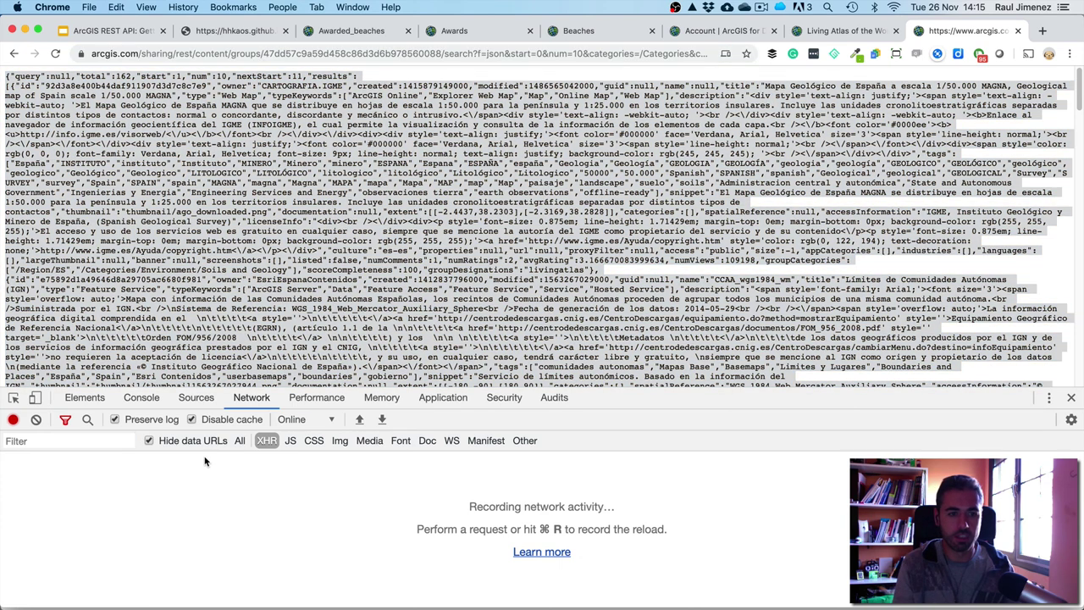
Evaluate the copied JSON in the DevTools Console and expand the returned object and its results array
left_click(152, 399)
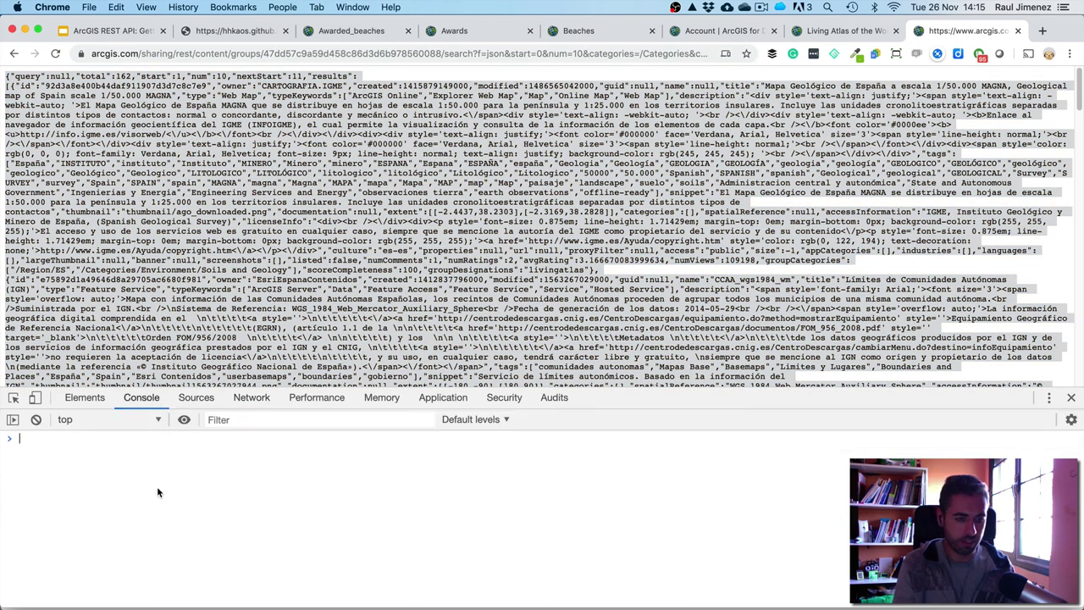
key("super+v")
key("Return")
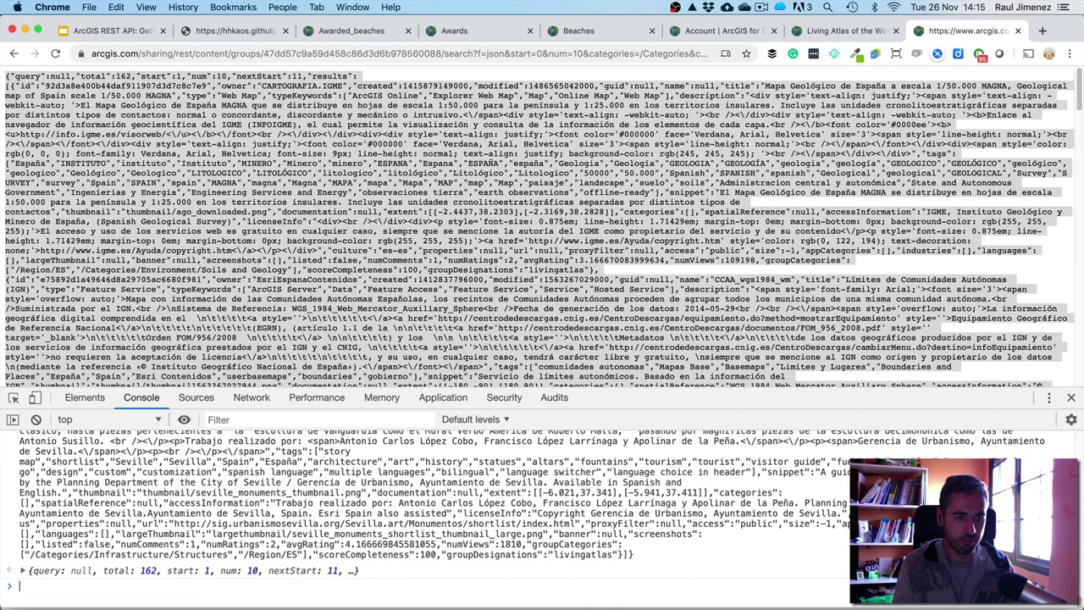
left_click(24, 572)
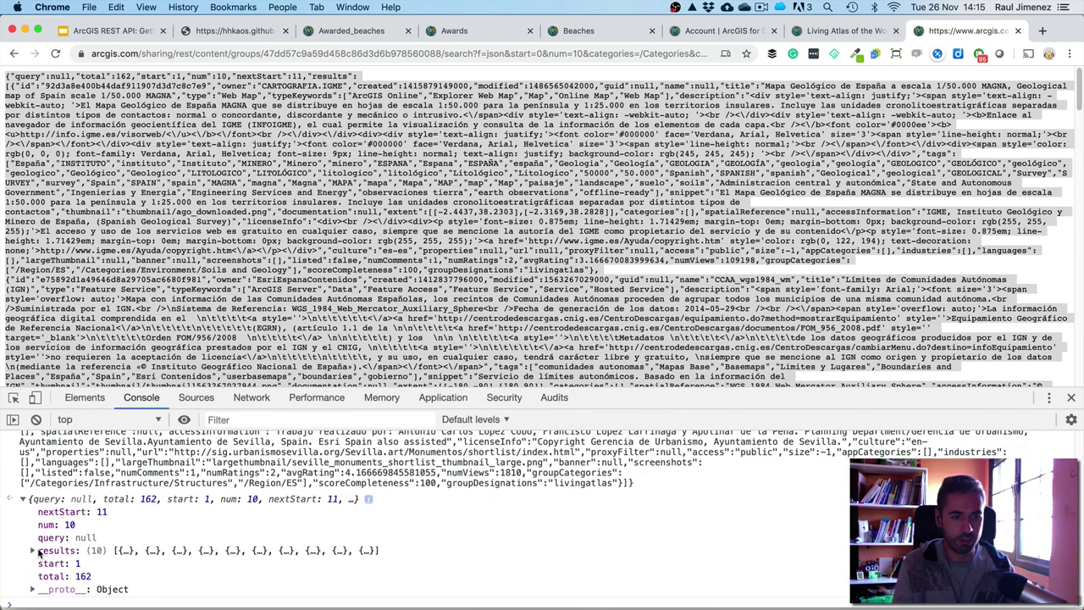
left_click(34, 551)
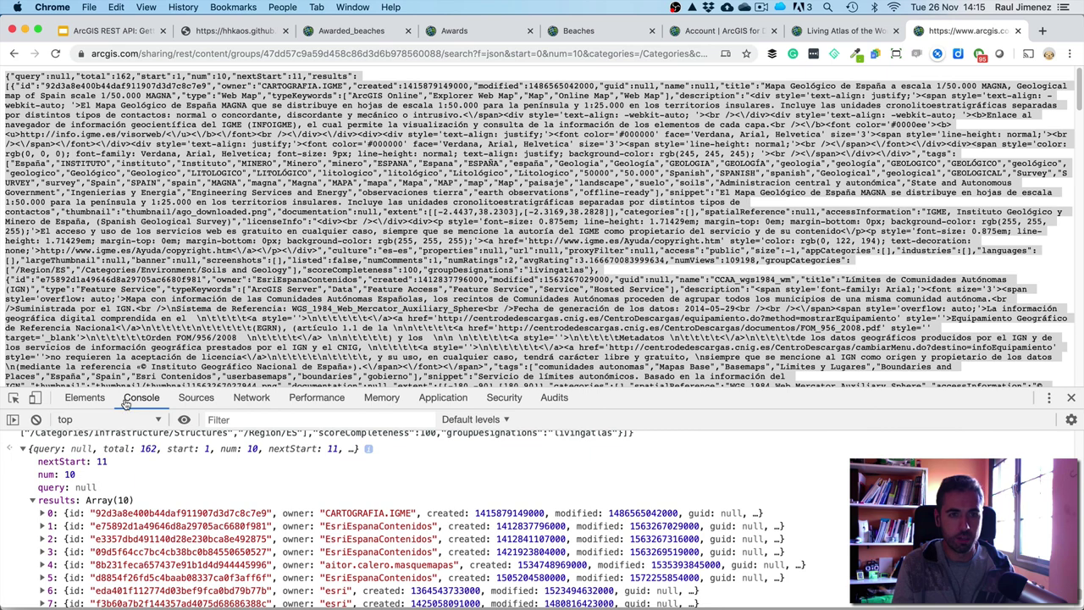
Copy the group ID from the request address and load arcgis.com/home/index.html in a new browser tab
double_click(344, 53)
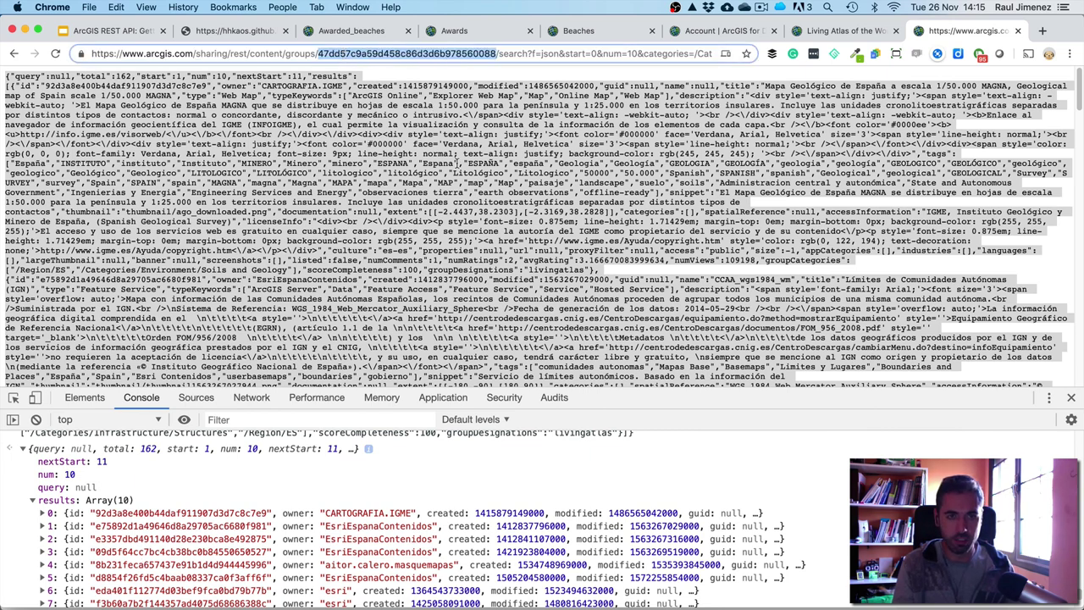
key("super+c")
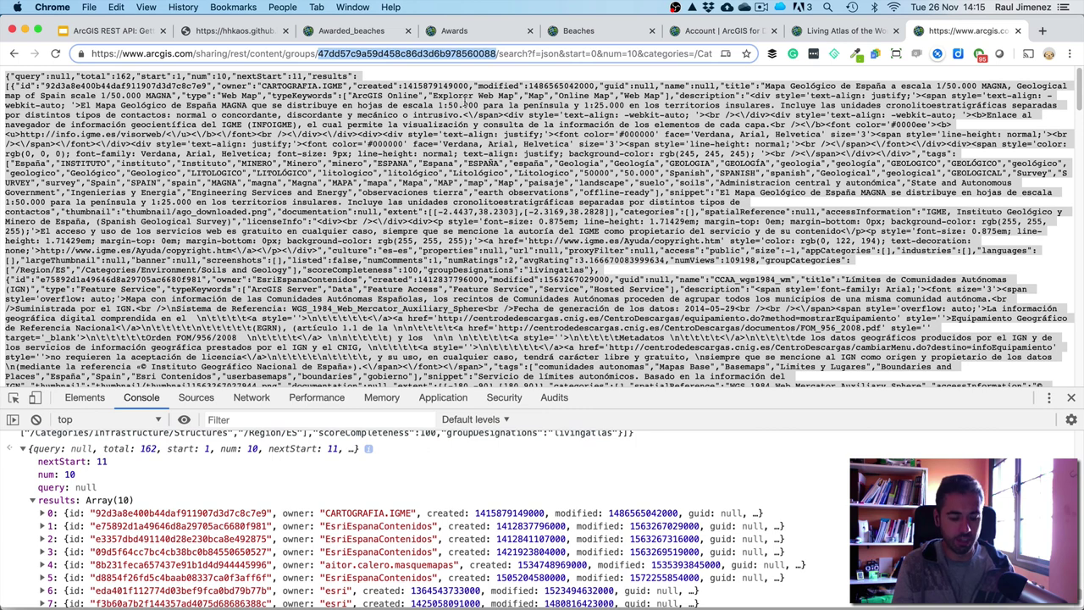
key("super+t")
type("arcgis.com/home/index.html")
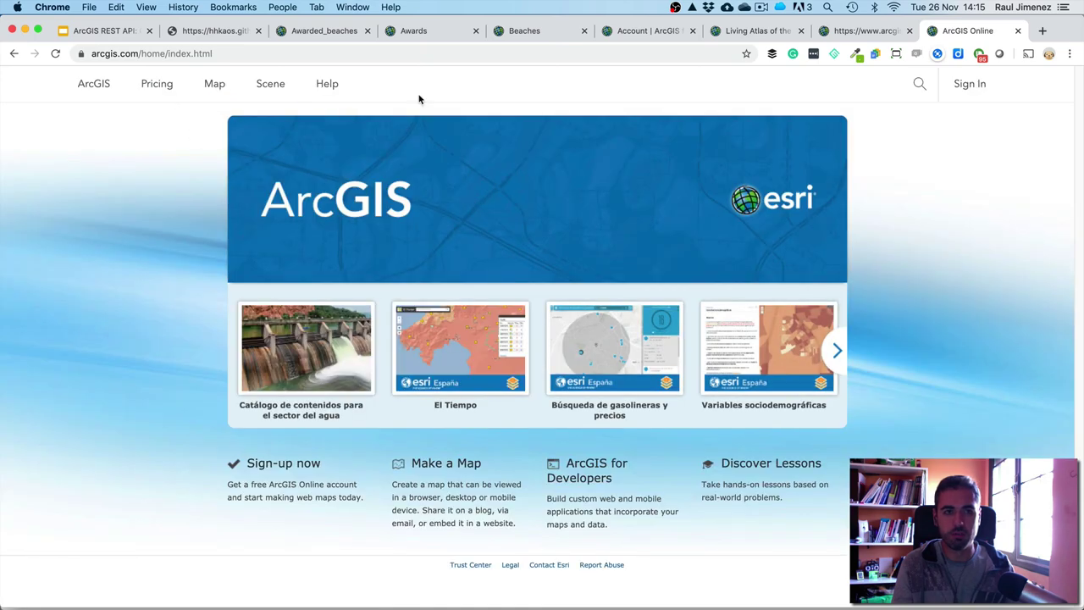
Search ArcGIS Online for "maps", limit the results to groups, and open the Featured Maps and Apps group
left_click(920, 84)
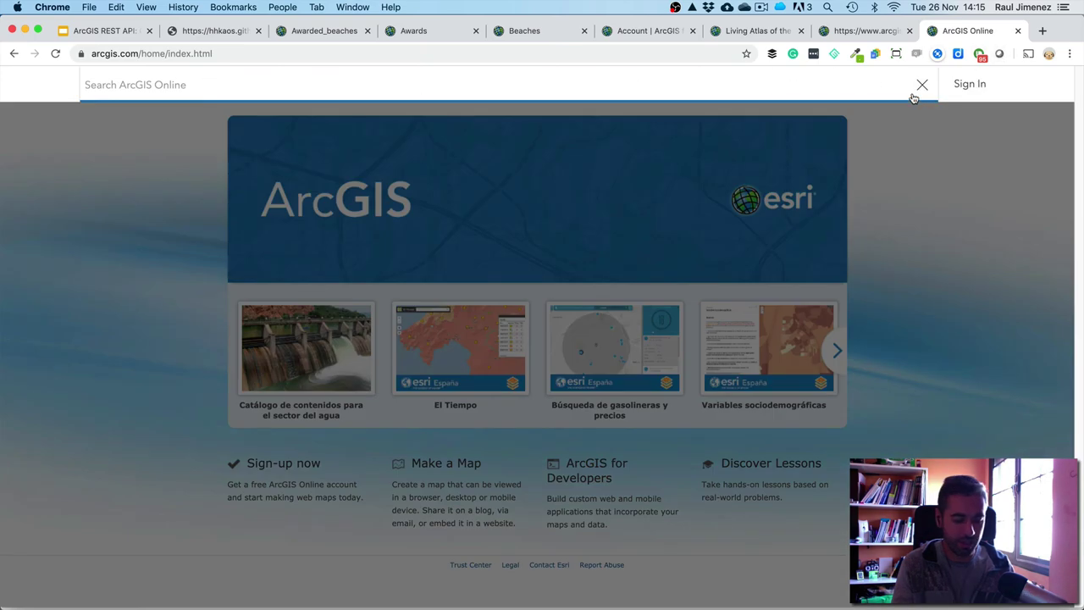
type("maps")
key("Return")
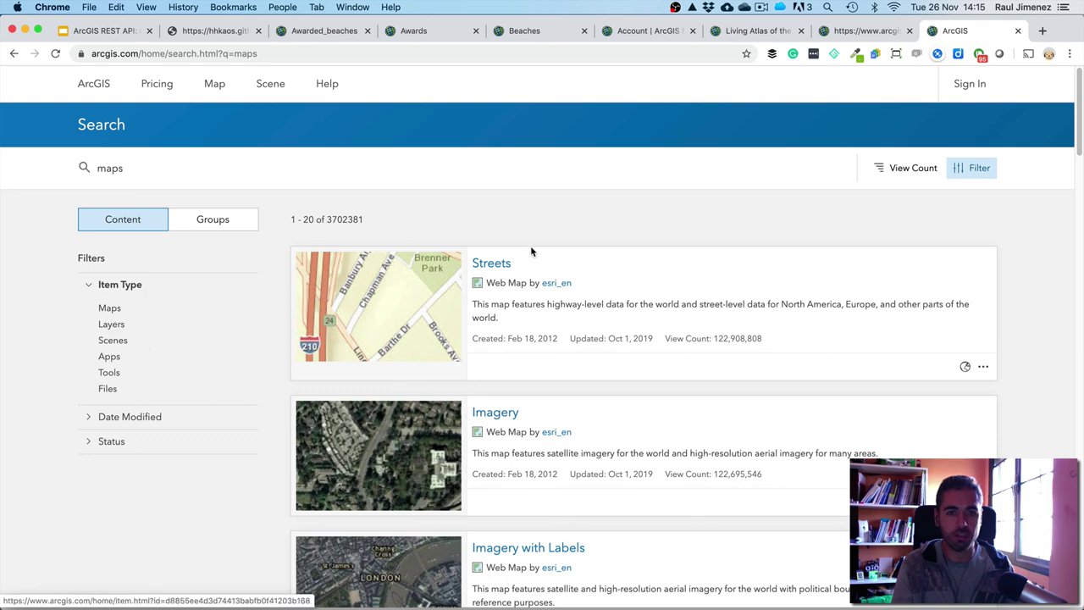
left_click(186, 223)
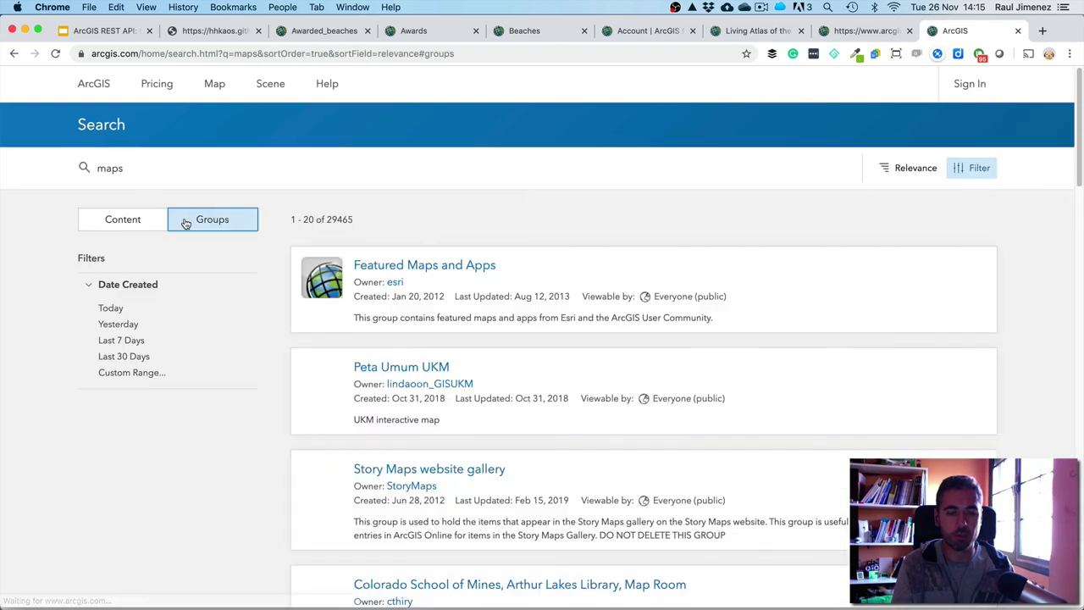
left_click(374, 265)
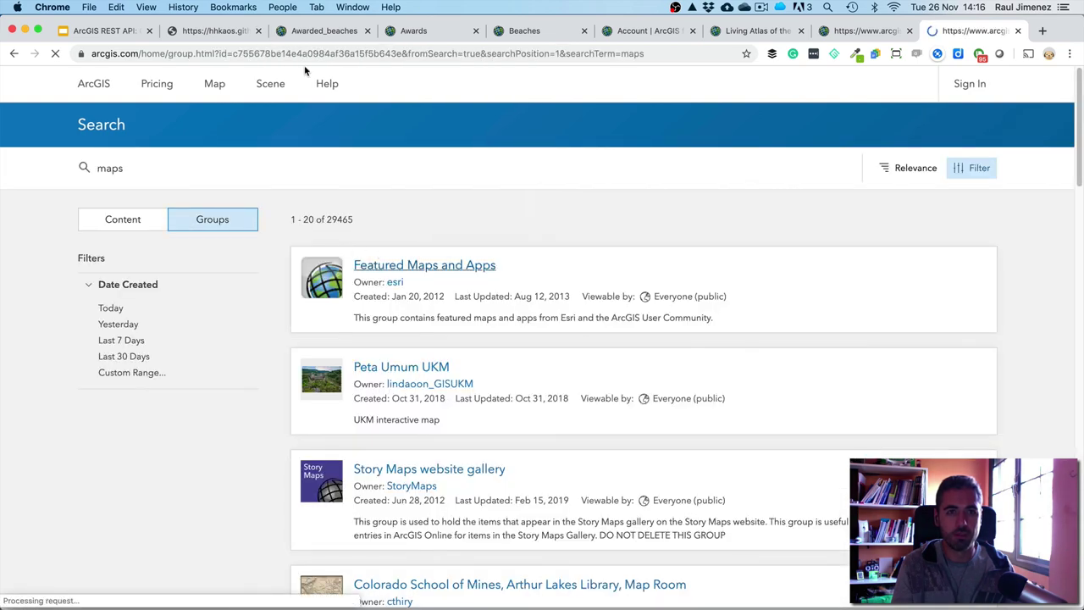
Replace the group ID in the page address with the copied one and load that group's overview page
double_click(252, 53)
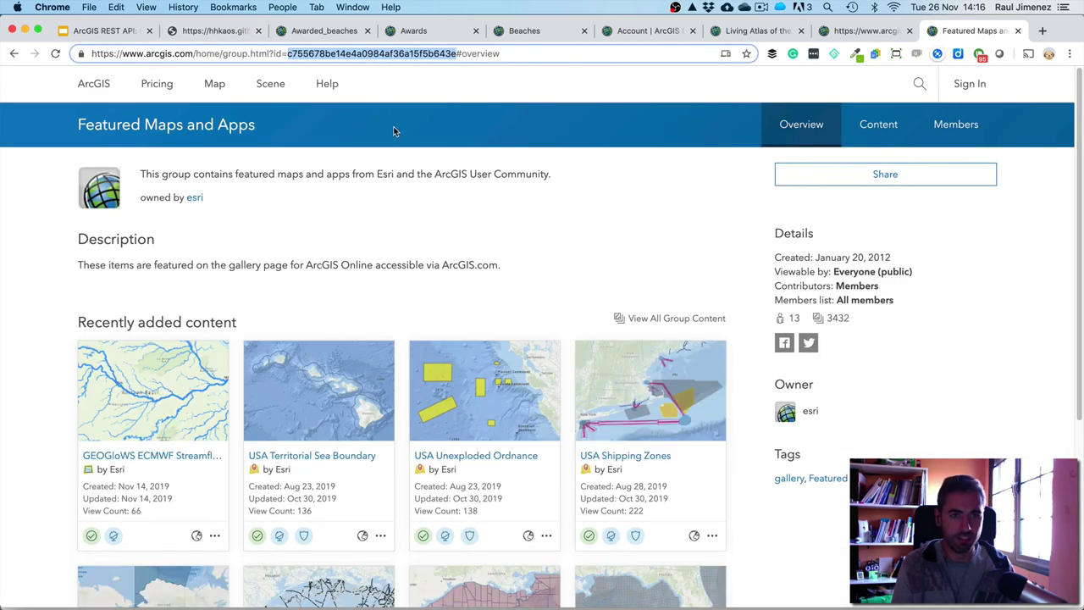
key("super+v")
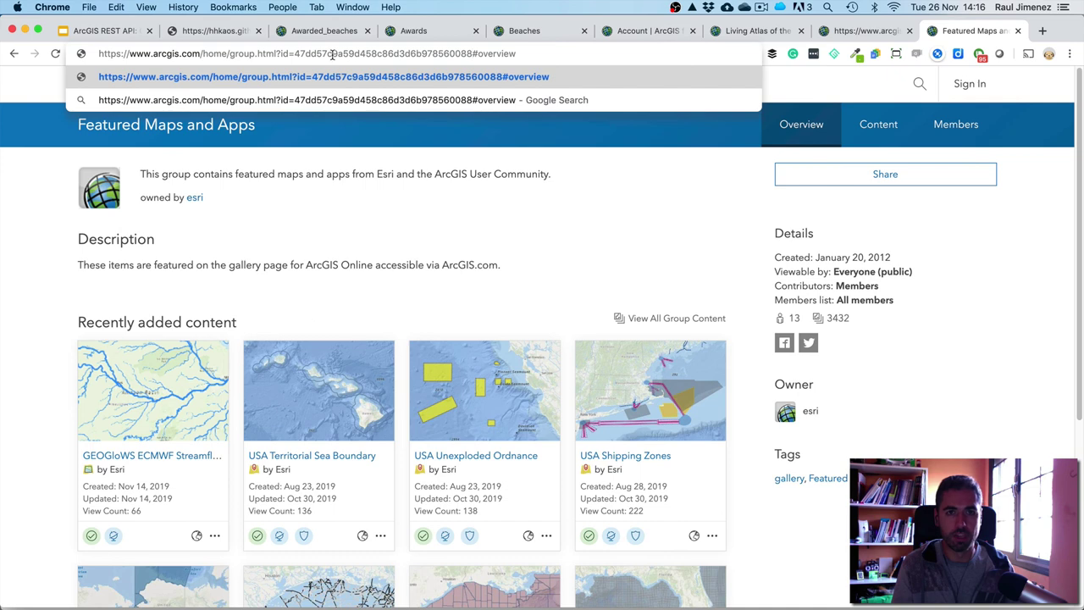
key("Return")
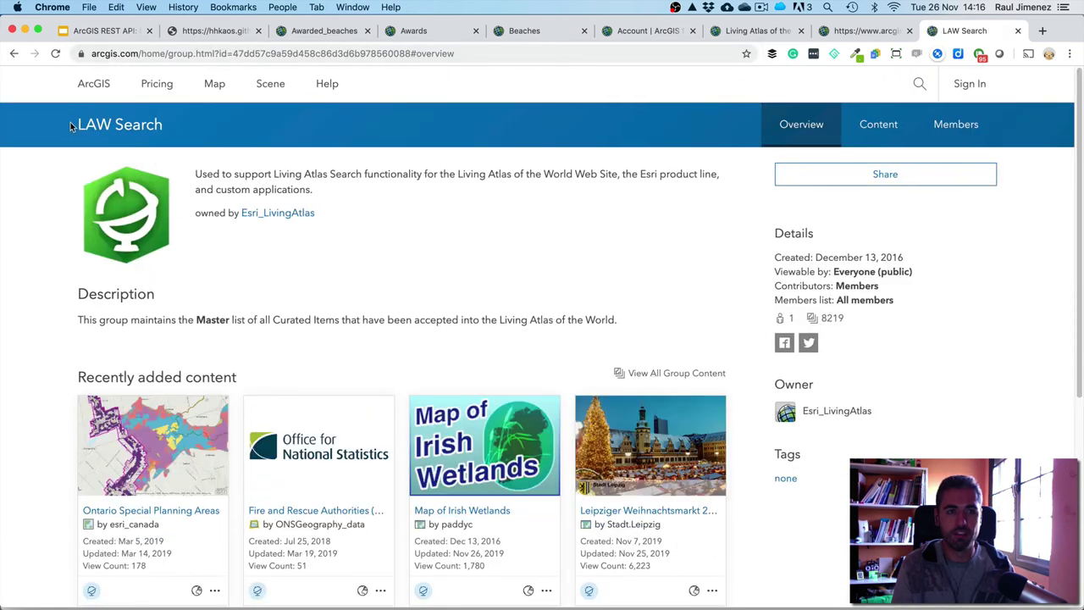
Examine the group's title and owner by highlighting them on the overview page
left_click_drag(72, 127, 173, 130)
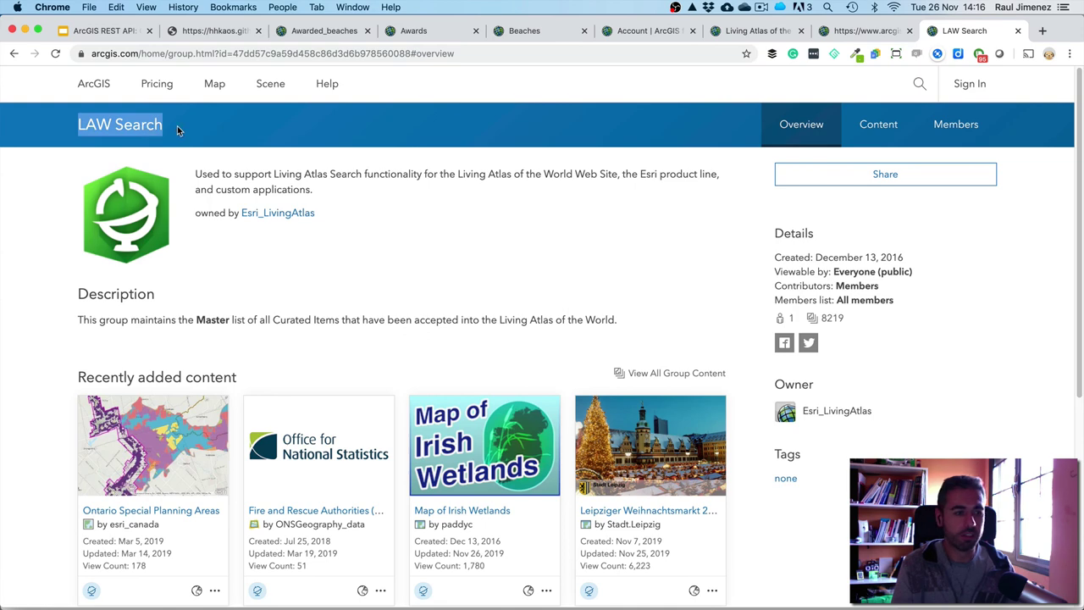
left_click(141, 124)
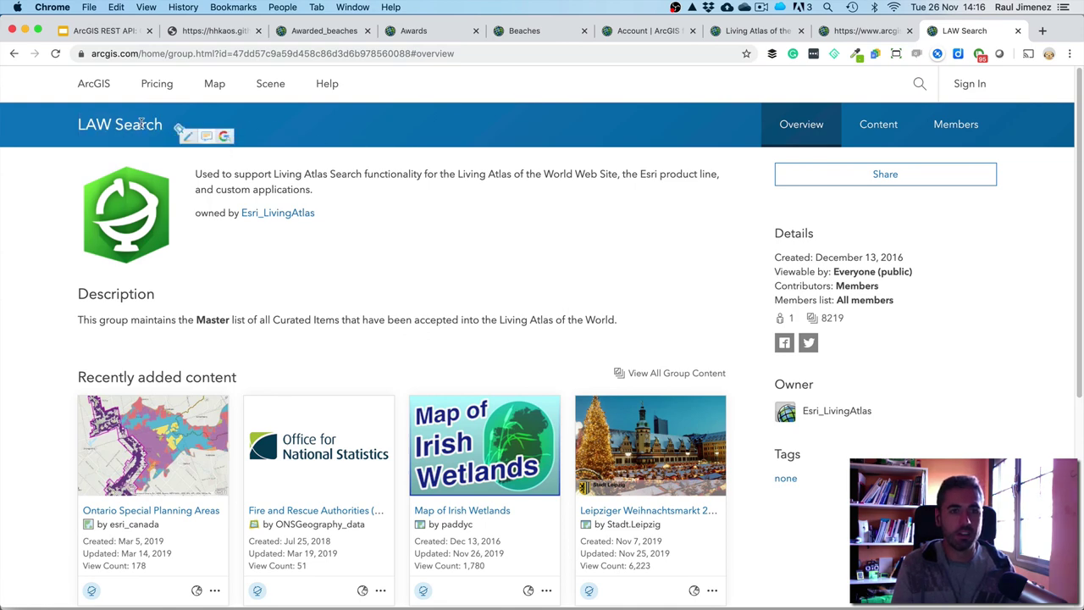
left_click_drag(318, 214, 240, 217)
left_click(391, 228)
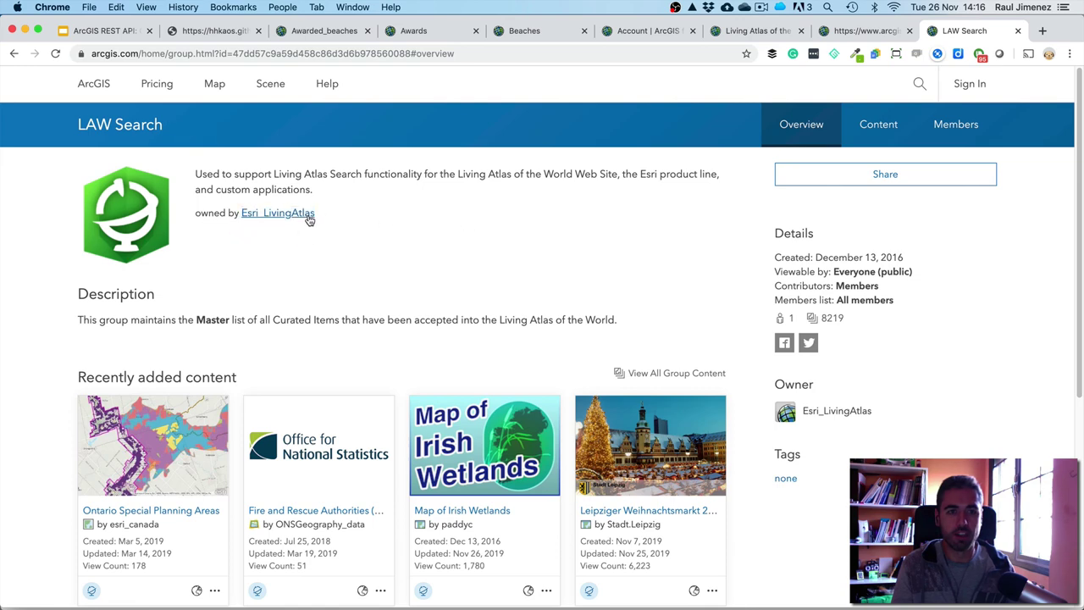
Show the LAW Search group's content, and move the Living Atlas tab beside the group's tab with its DevTools closed
left_click(881, 127)
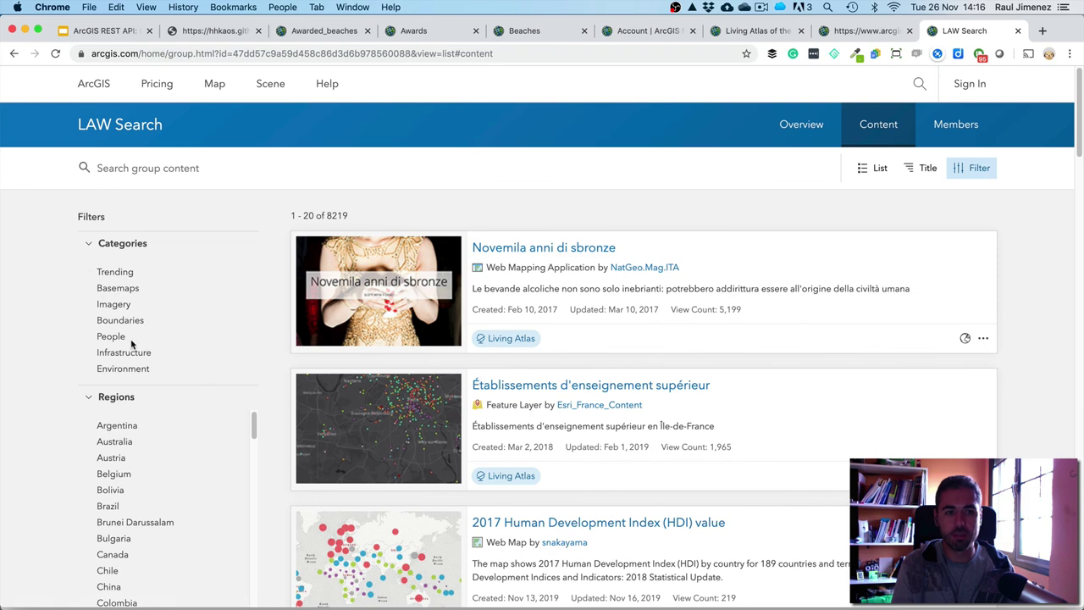
left_click_drag(719, 31, 829, 34)
key("super+alt+i")
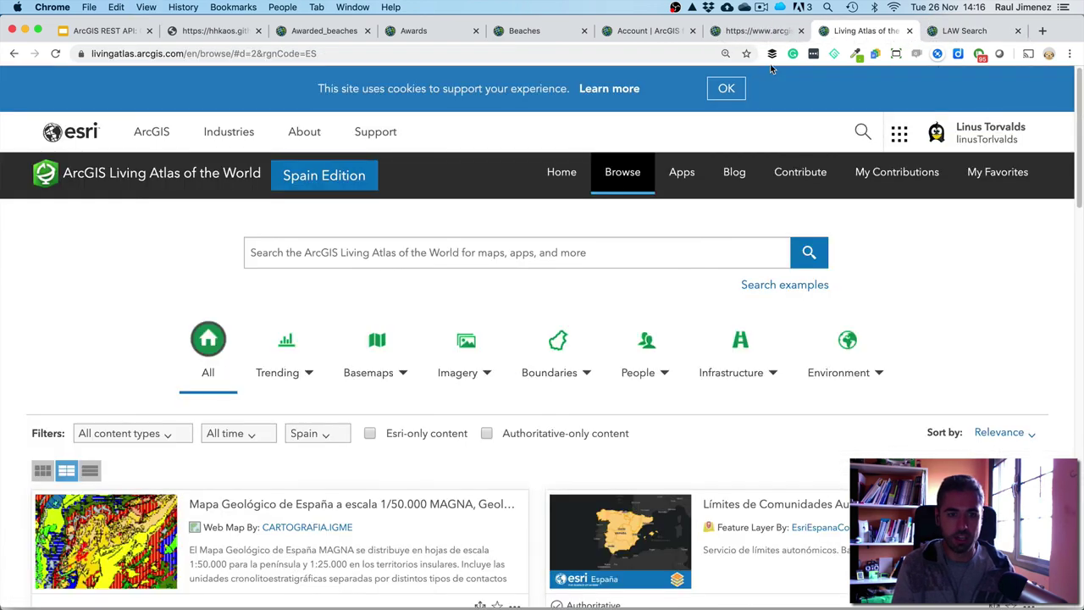
scroll(381, 319, "down", 5)
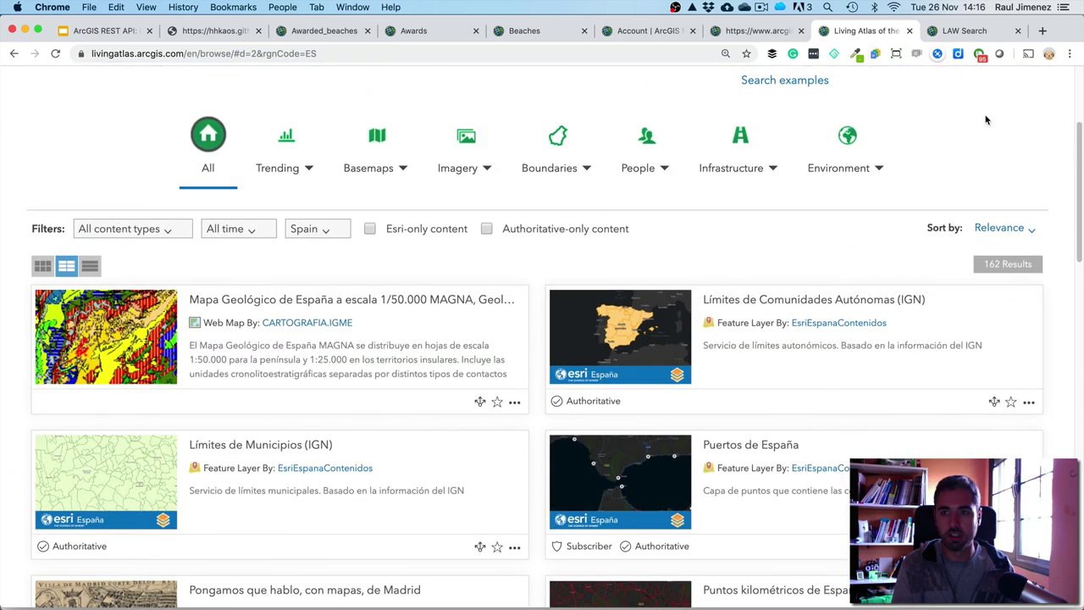
Filter the LAW Search group's content by the region Spain
left_click(966, 32)
scroll(100, 466, "down", 15)
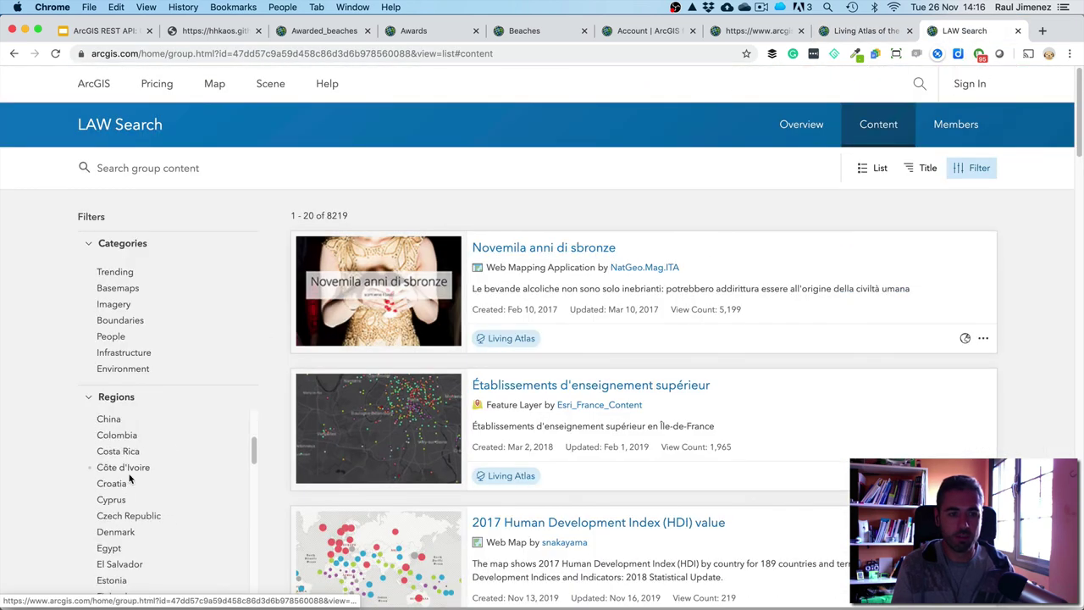
scroll(84, 493, "down", 3)
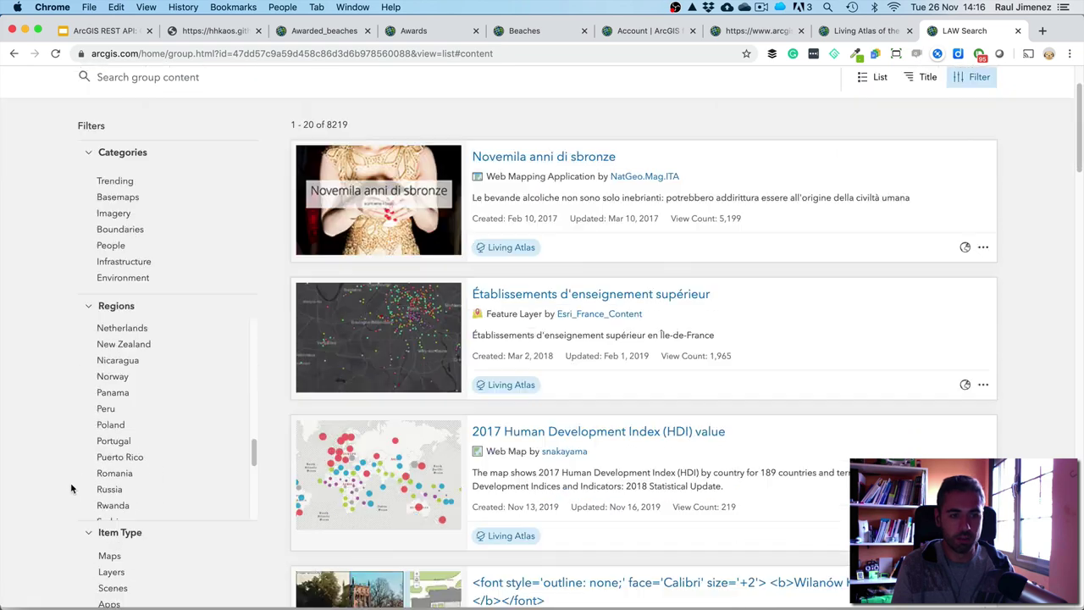
scroll(118, 466, "down", 3)
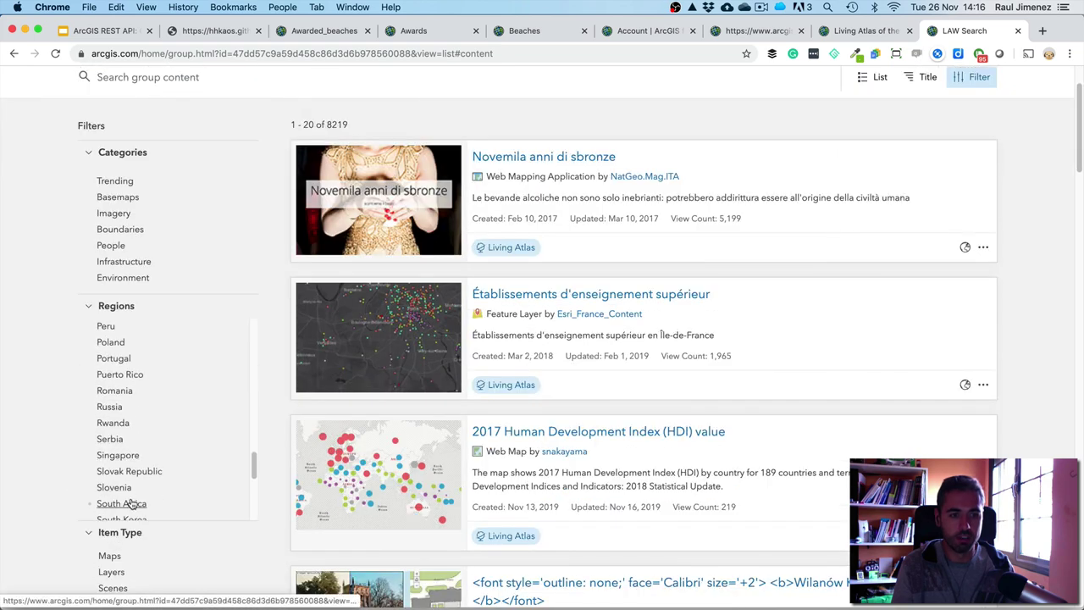
scroll(131, 492, "down", 3)
left_click(109, 428)
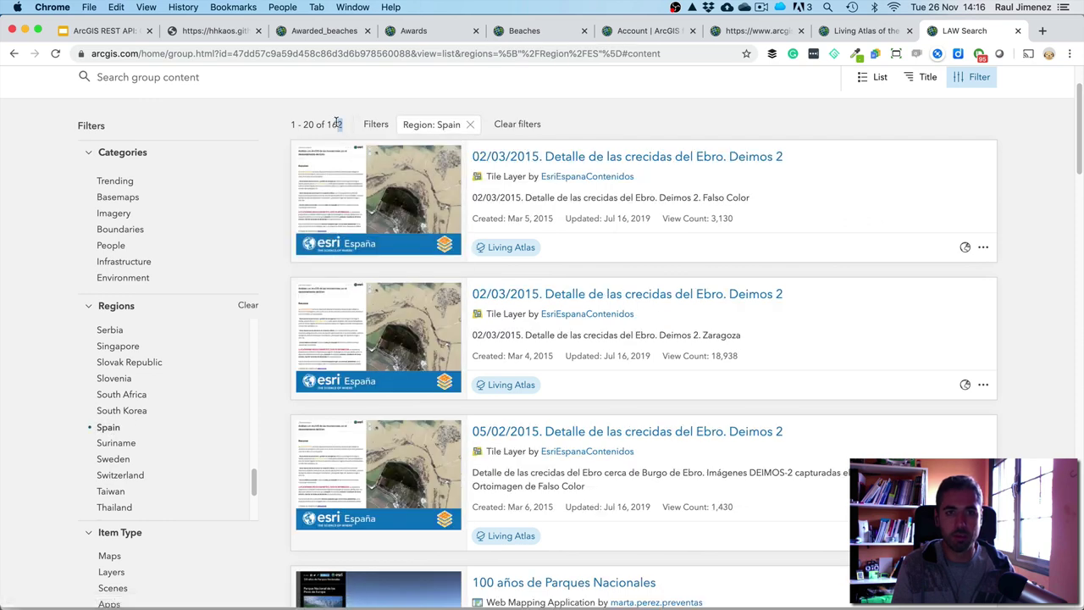
Compare the group's filtered result count with the Living Atlas page and the JSON response, and revisit the Beaches map
left_click_drag(336, 124, 292, 125)
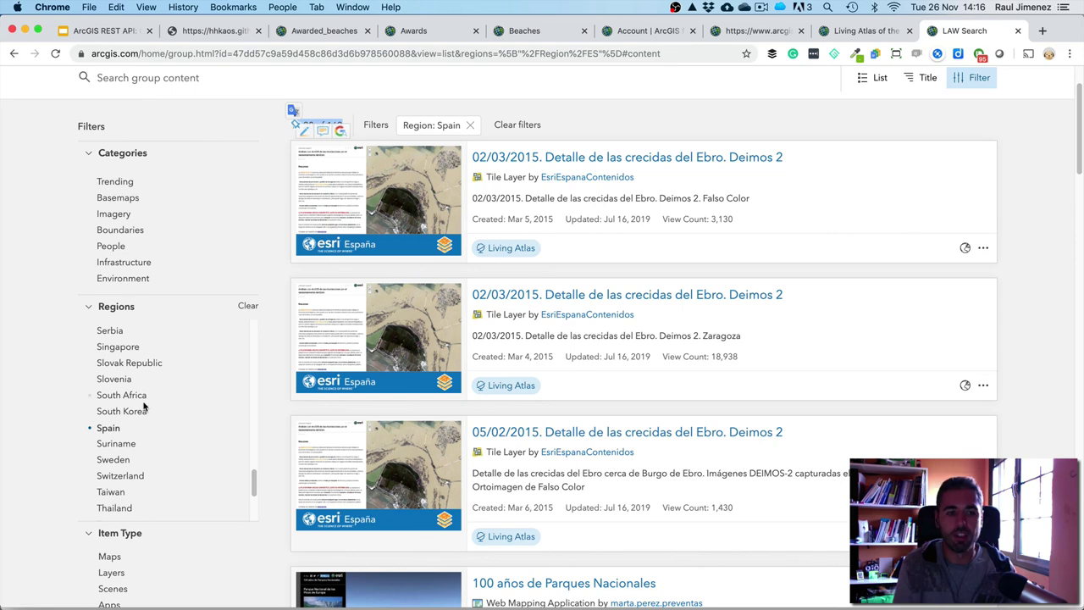
scroll(284, 459, "down", 1)
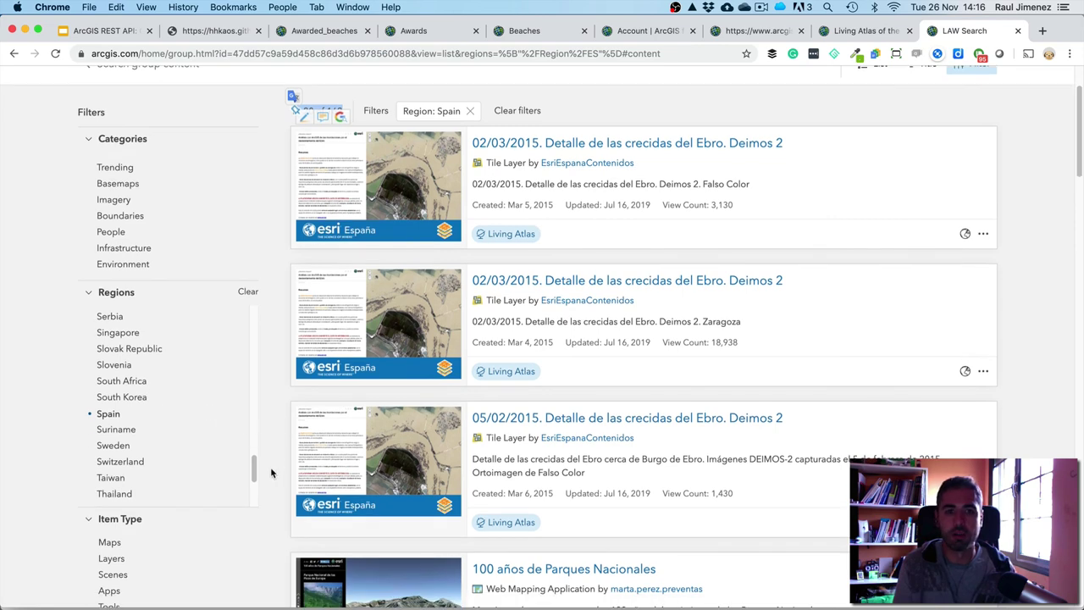
scroll(271, 472, "up", 3)
scroll(273, 224, "up", 1)
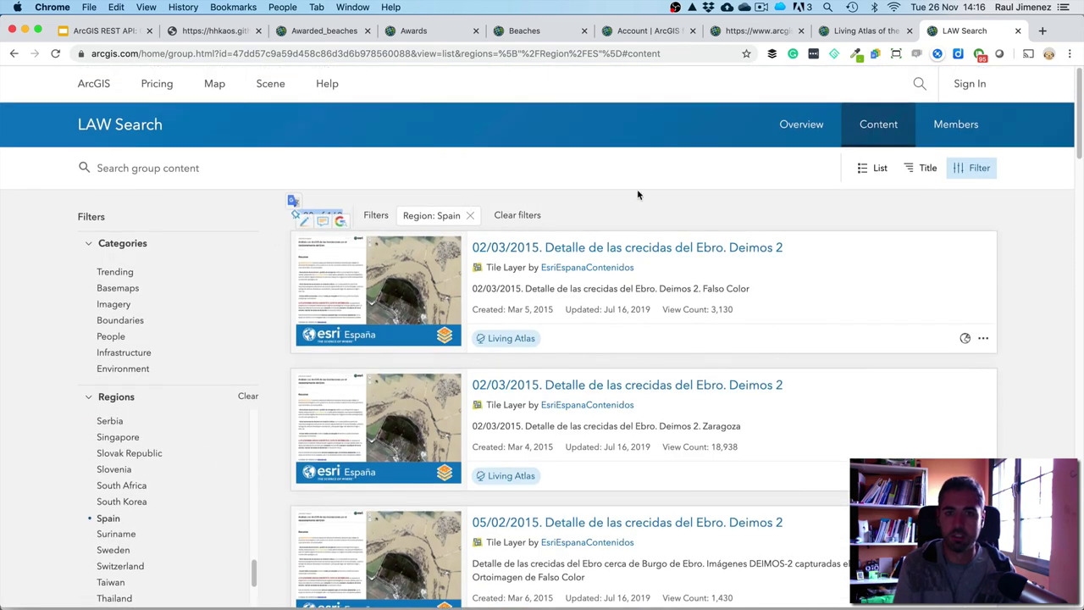
left_click(860, 32)
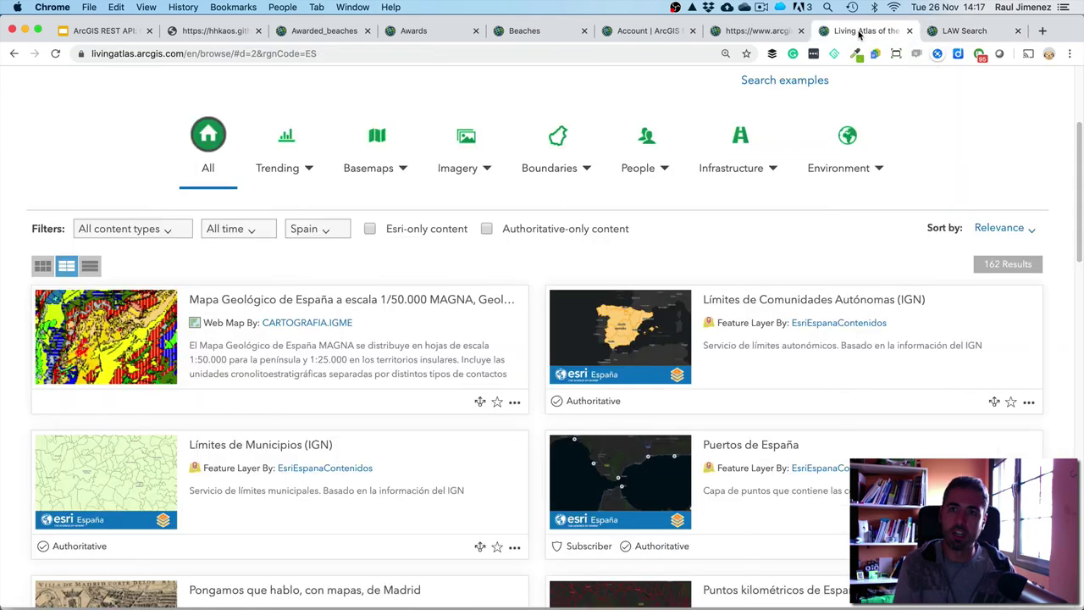
left_click(750, 31)
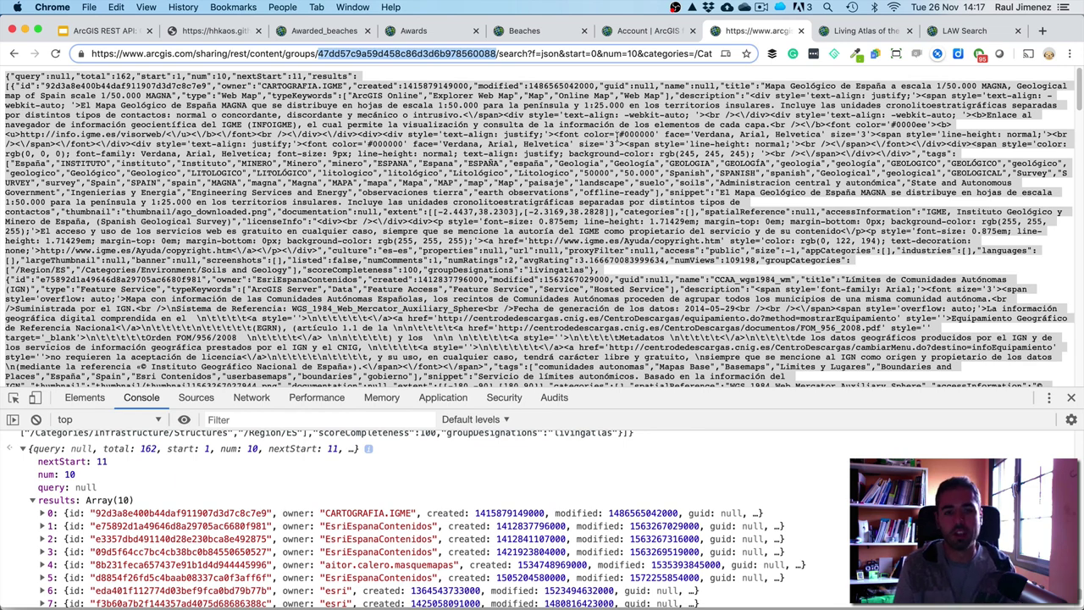
left_click(643, 32)
left_click(521, 33)
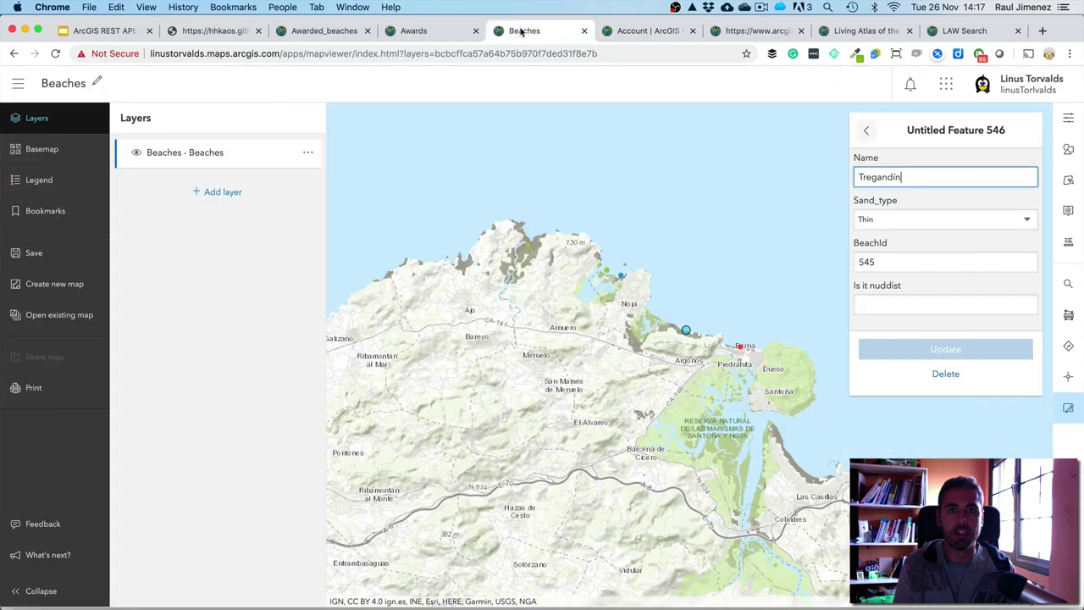
Filter the Living Atlas items for Spain to layers only and select all the People categories
left_click(856, 32)
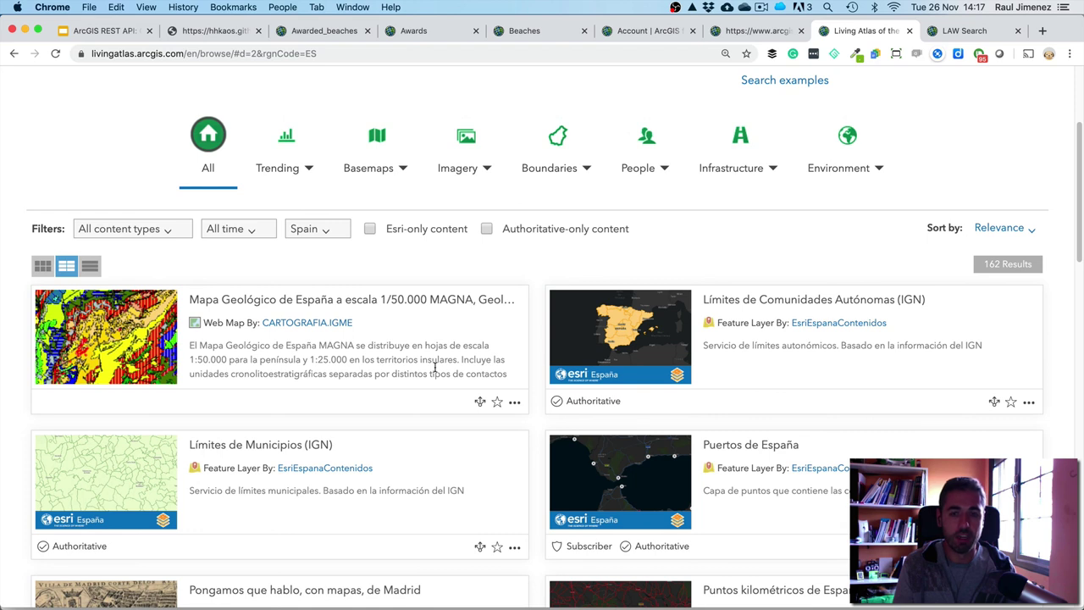
left_click(166, 229)
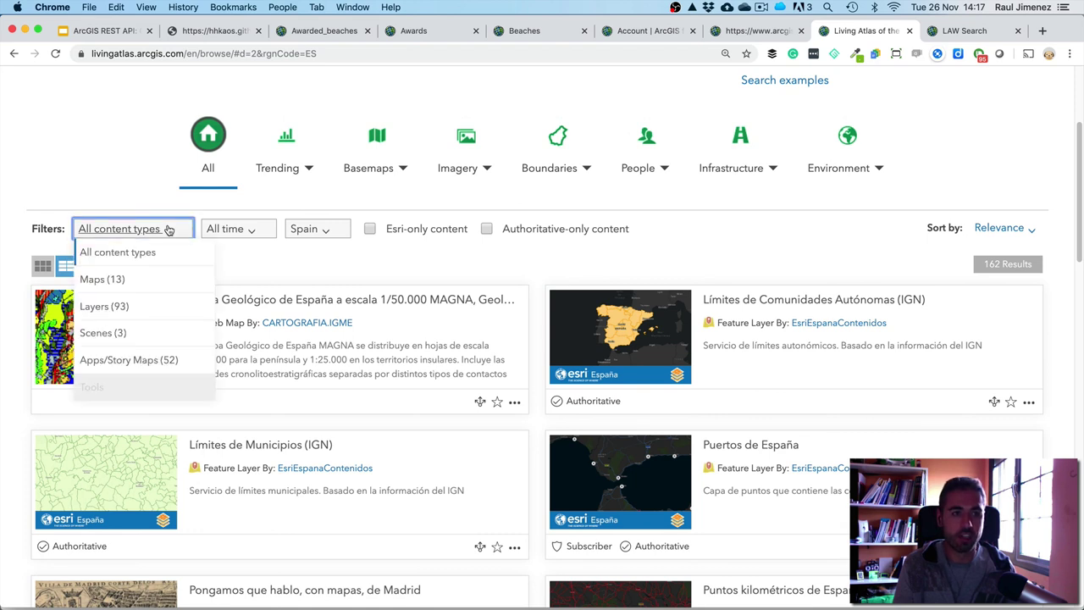
left_click(157, 314)
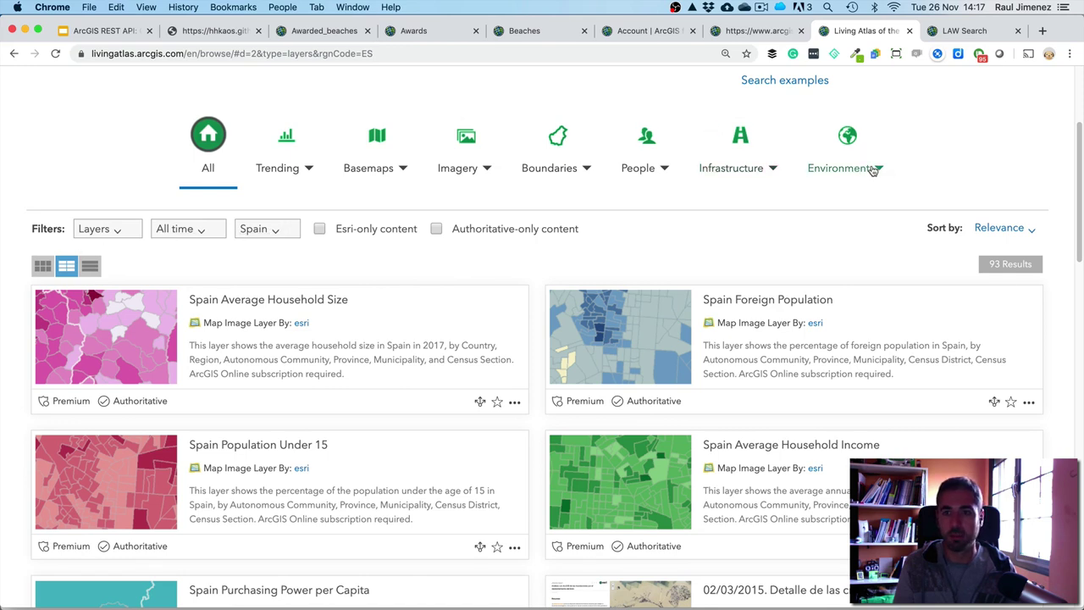
mouse_move(664, 170)
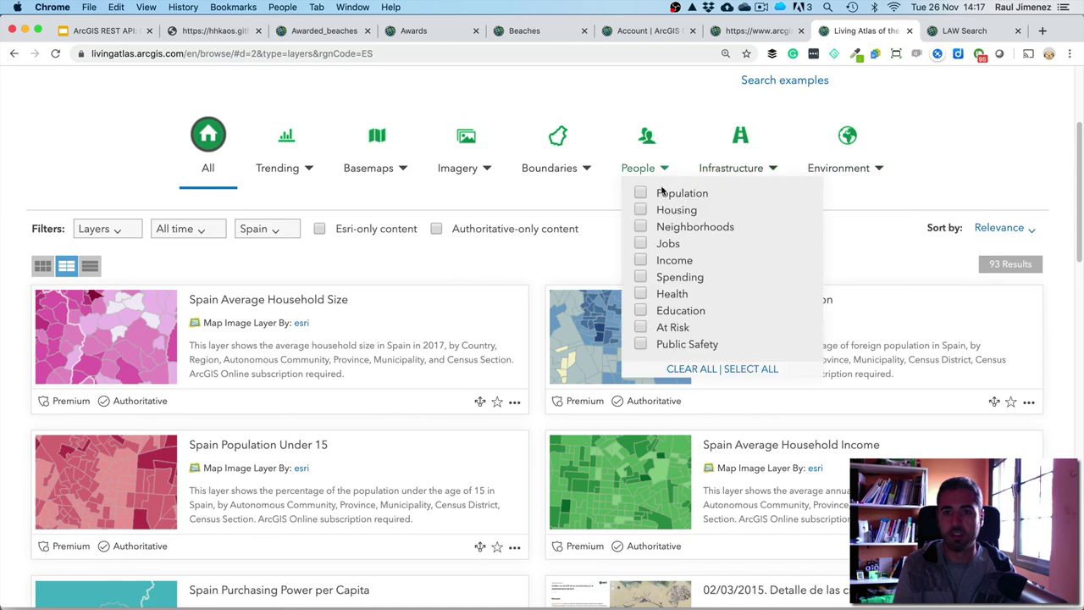
left_click(751, 369)
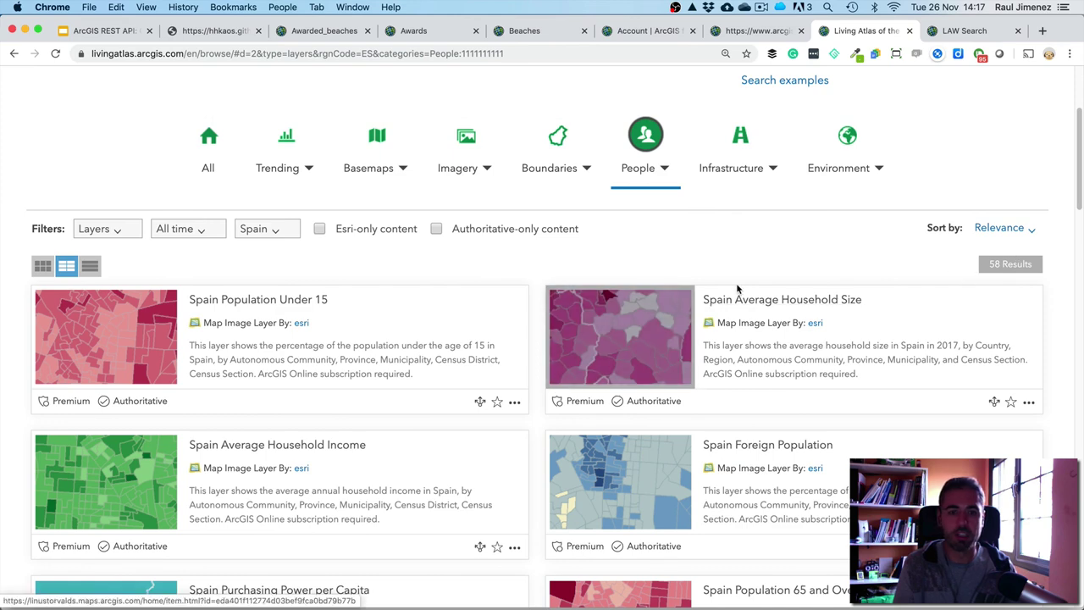
scroll(771, 299, "down", 1)
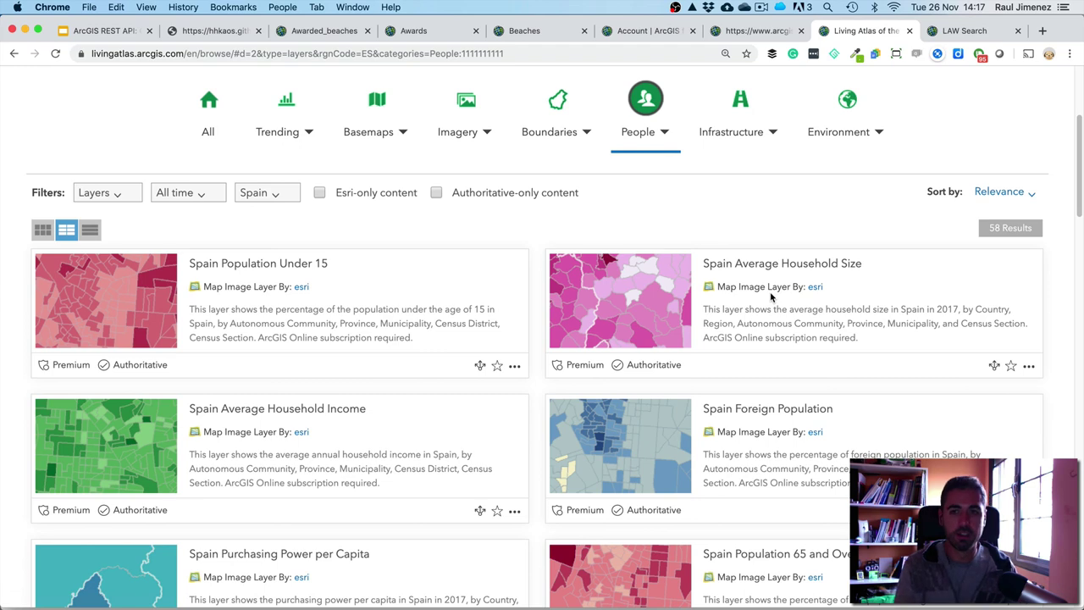
scroll(544, 336, "down", 1)
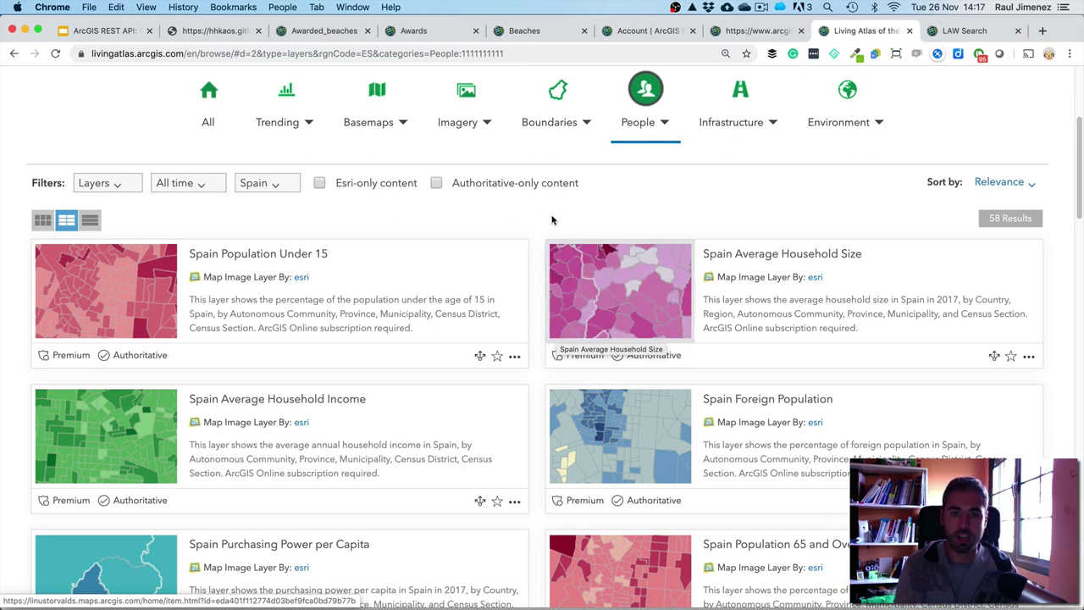
Capture the Living Atlas page's XHR search requests in DevTools by turning the Esri-only content filter on and off again
key("super+alt+j")
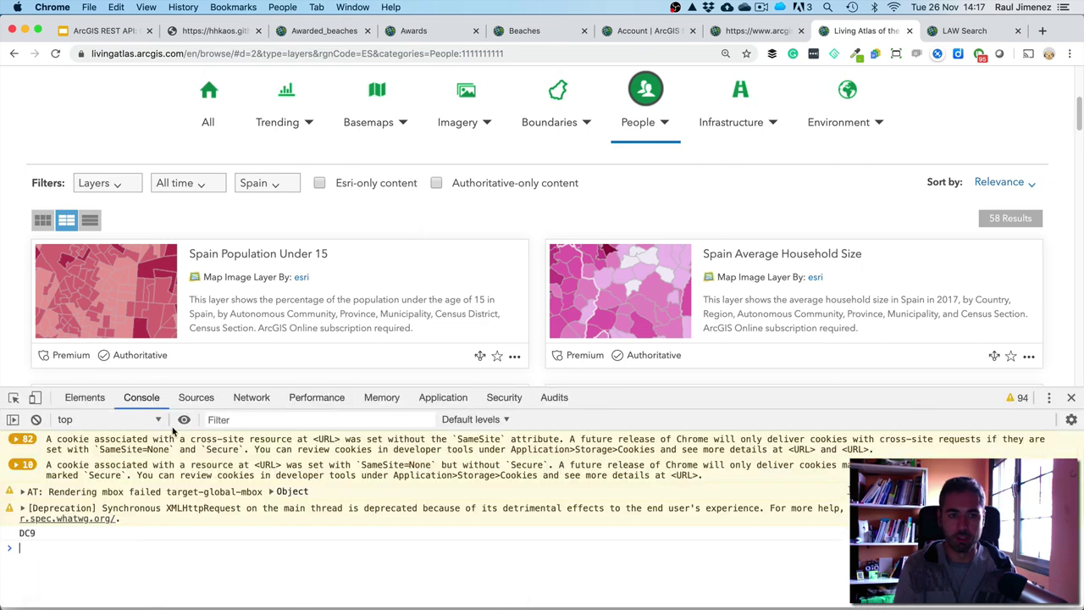
left_click(252, 397)
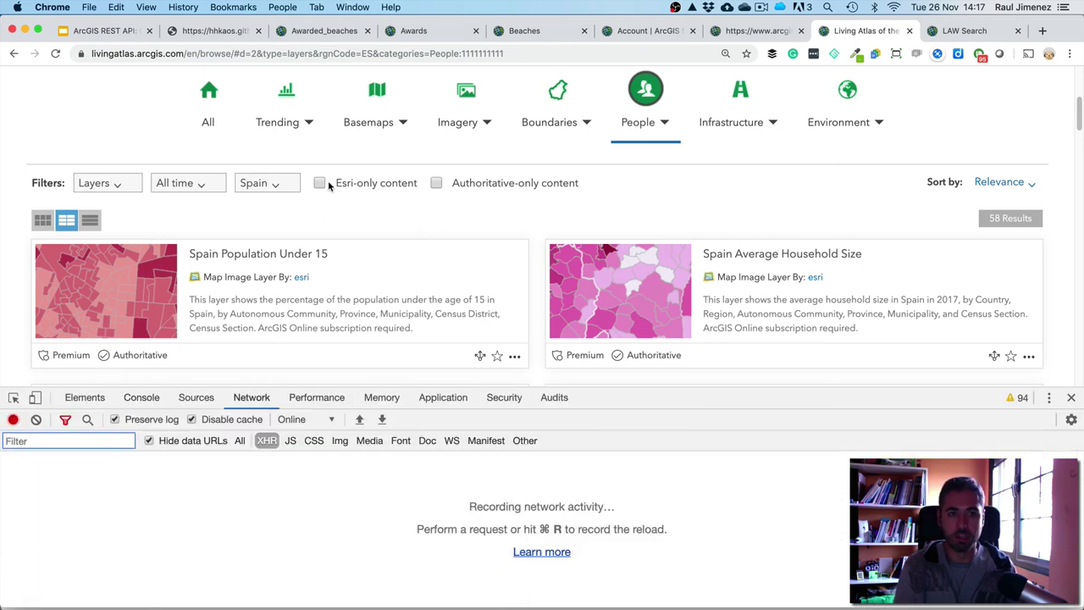
left_click(321, 183)
left_click(320, 183)
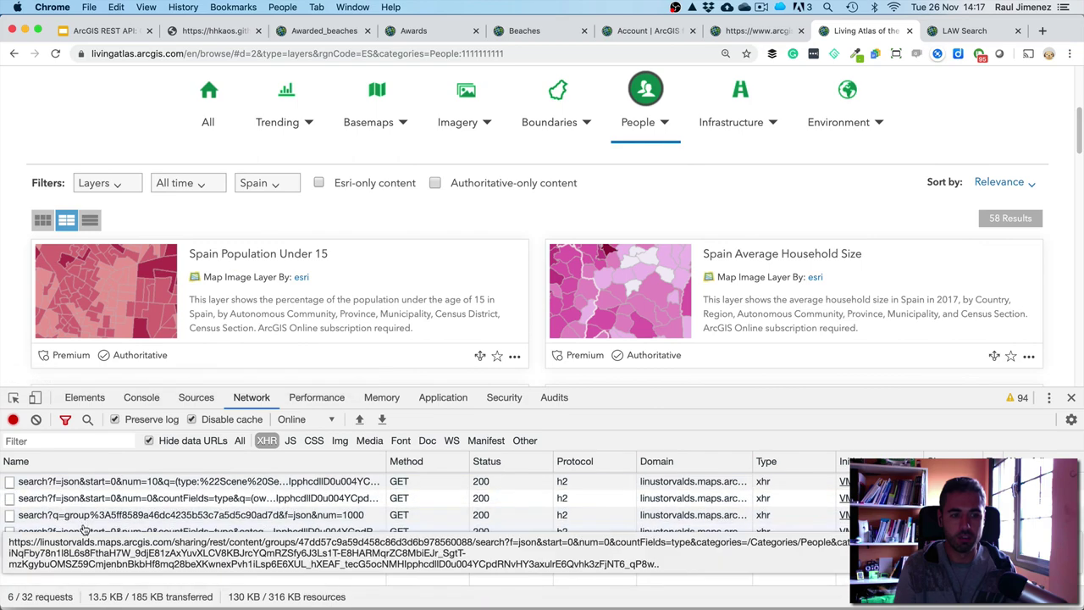
left_click(35, 398)
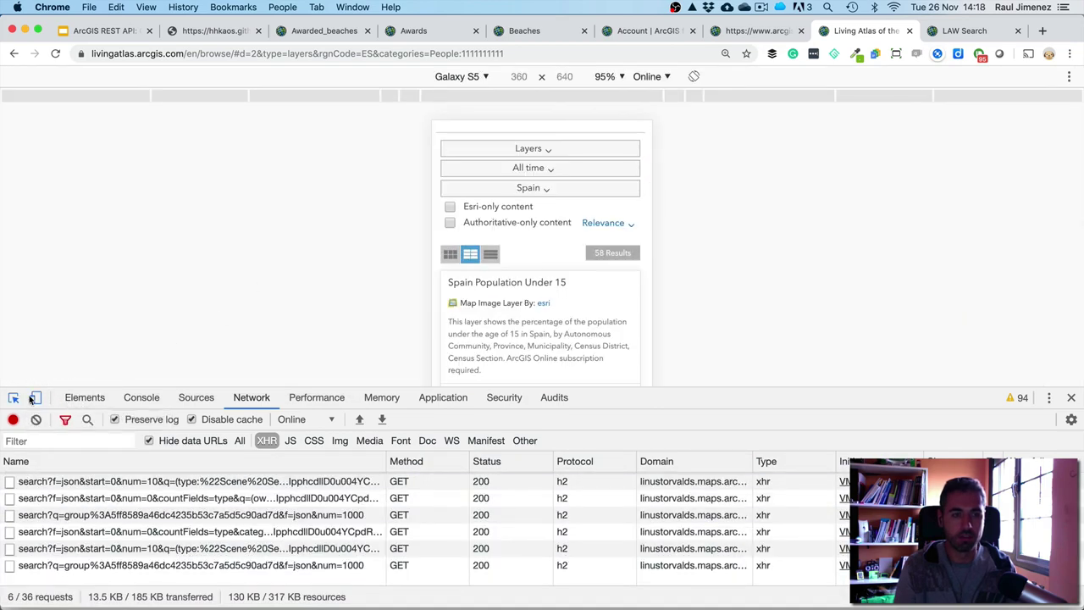
left_click(35, 398)
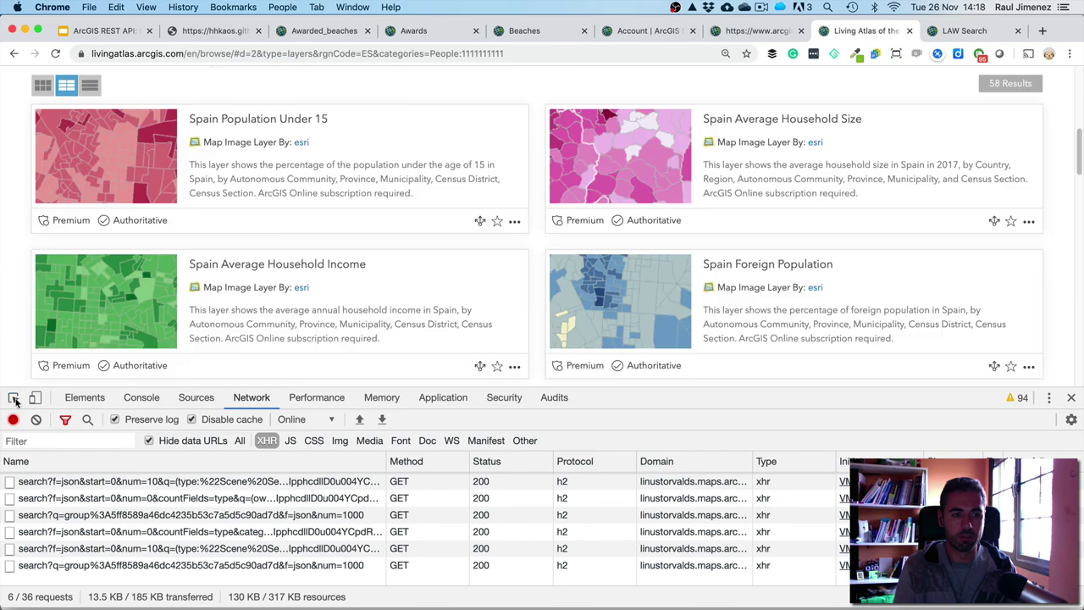
Find the captured group search request with num=10, the type query and the Spain region category, and open it in a new tab
left_click(157, 565)
left_click(161, 549)
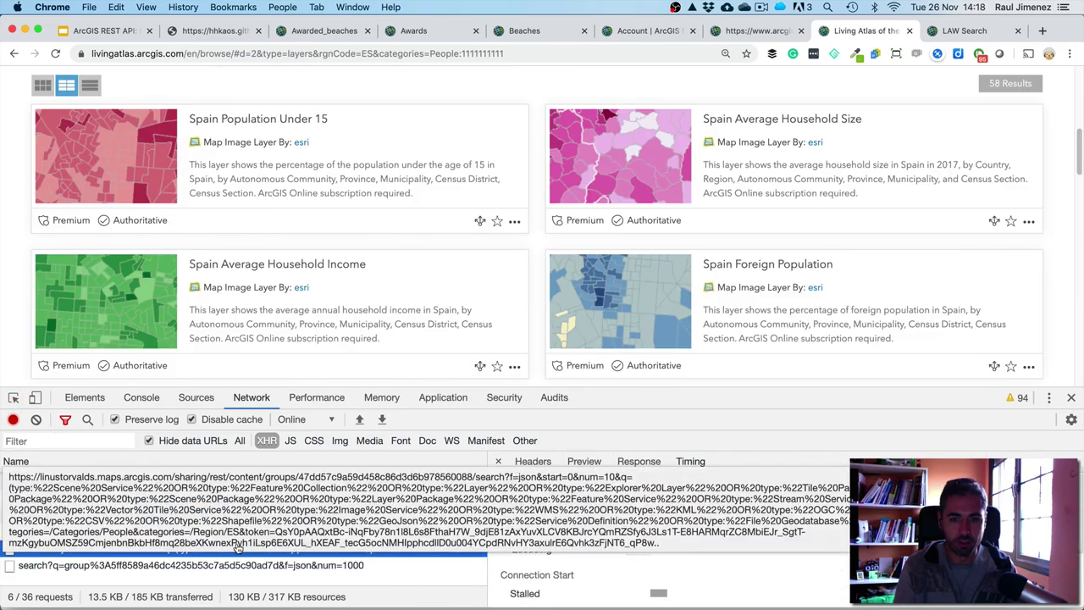
right_click(62, 549)
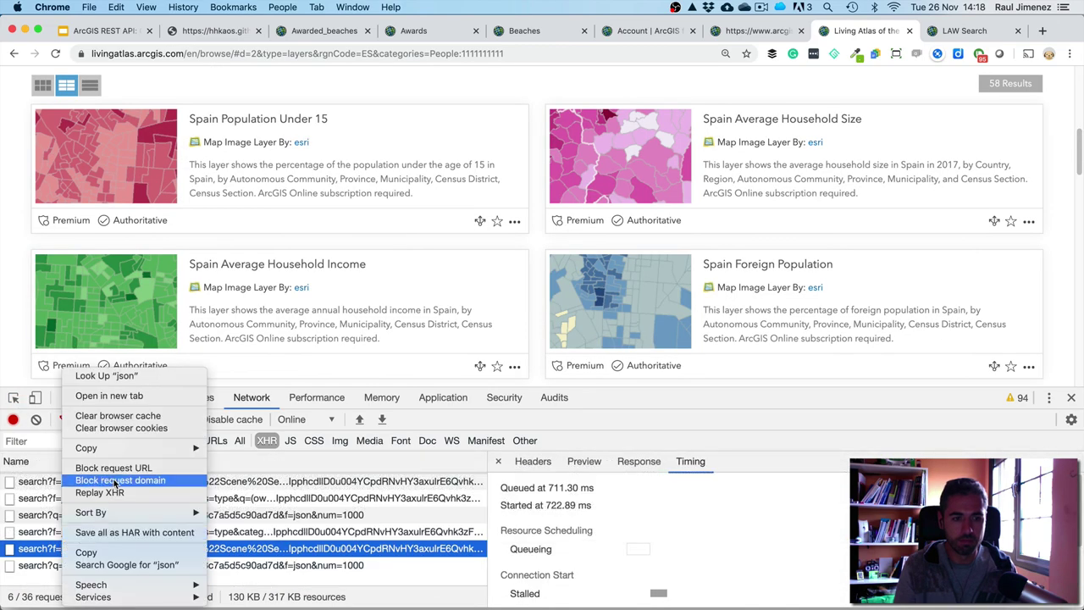
left_click(102, 399)
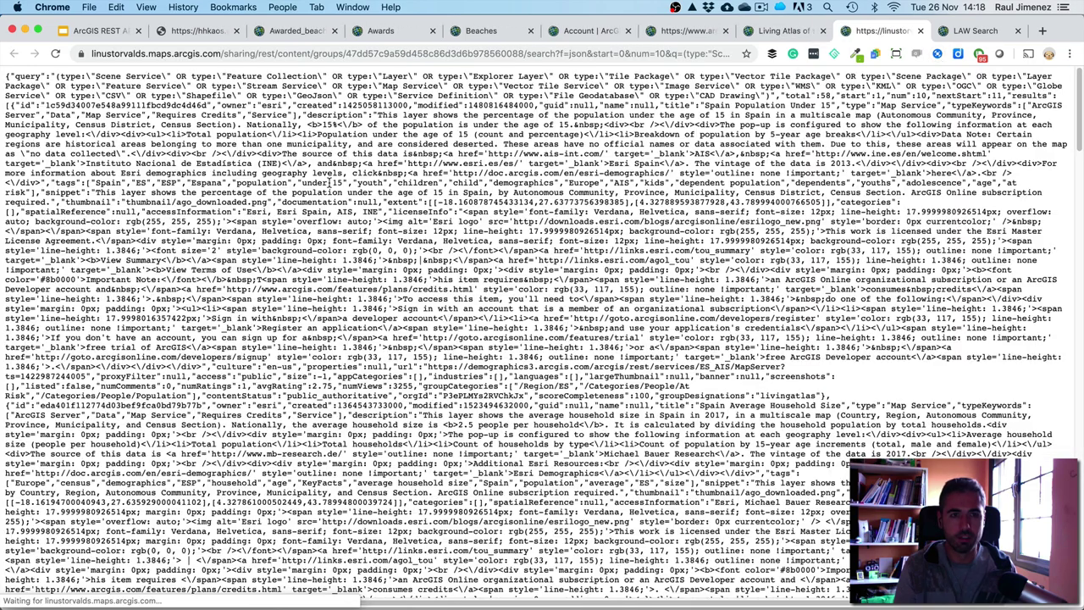
Set the num parameter in the group search request's URL to 100 and reload the response
key("super+l")
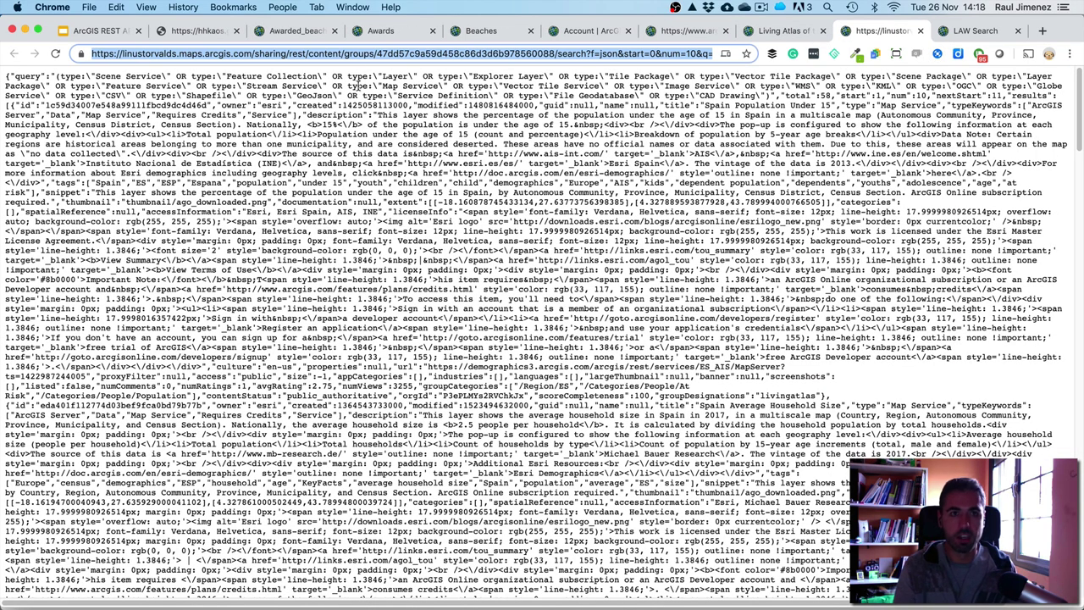
left_click(682, 51)
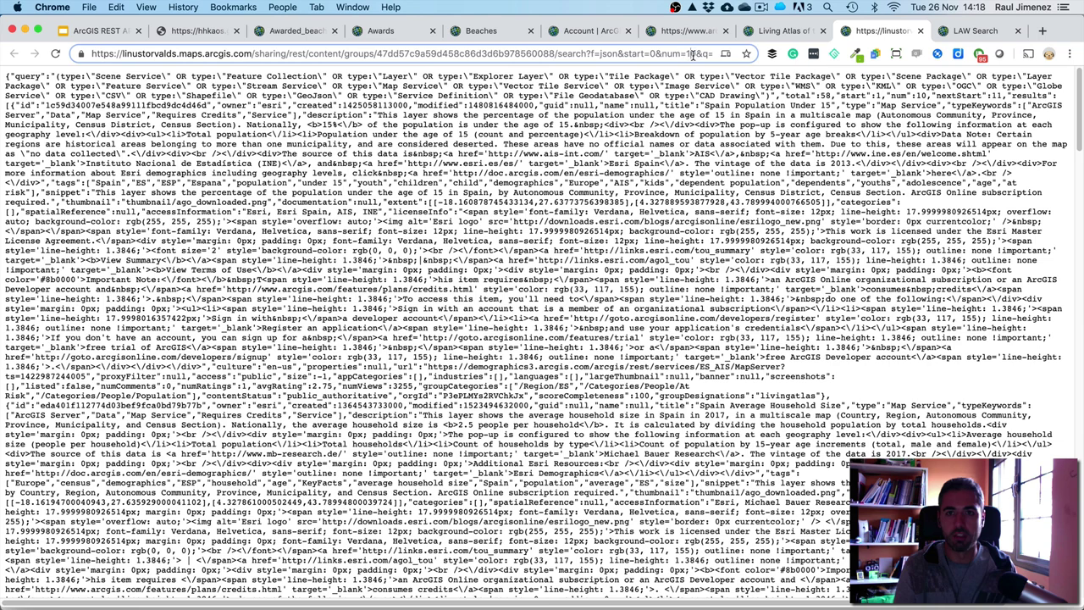
type("0")
key("Return")
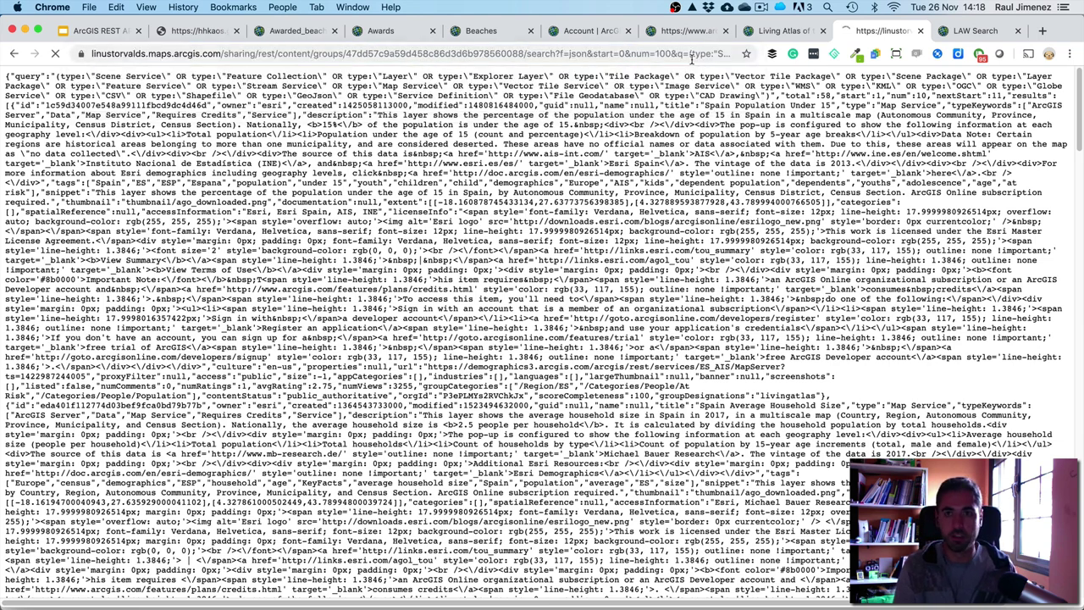